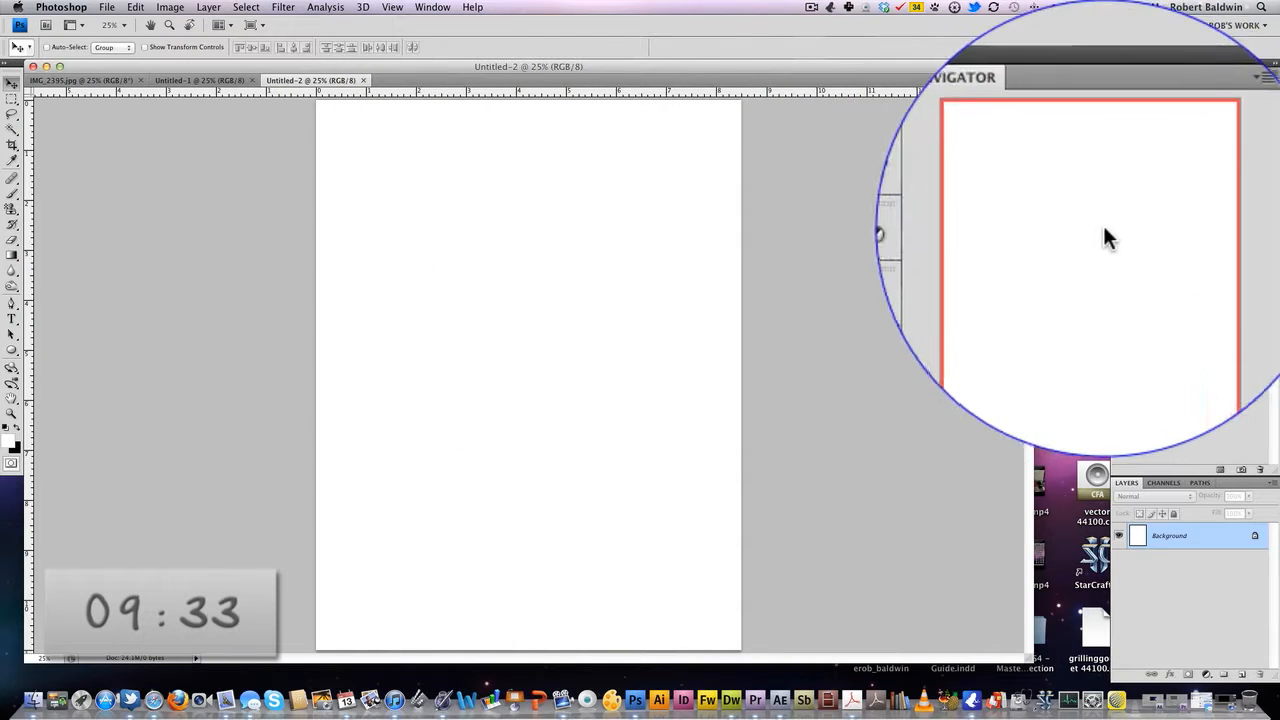
# Step: Paint several short test strokes in black with the Brush tool across the blank Untitled-2 canvas
pyautogui.press('super+equal')
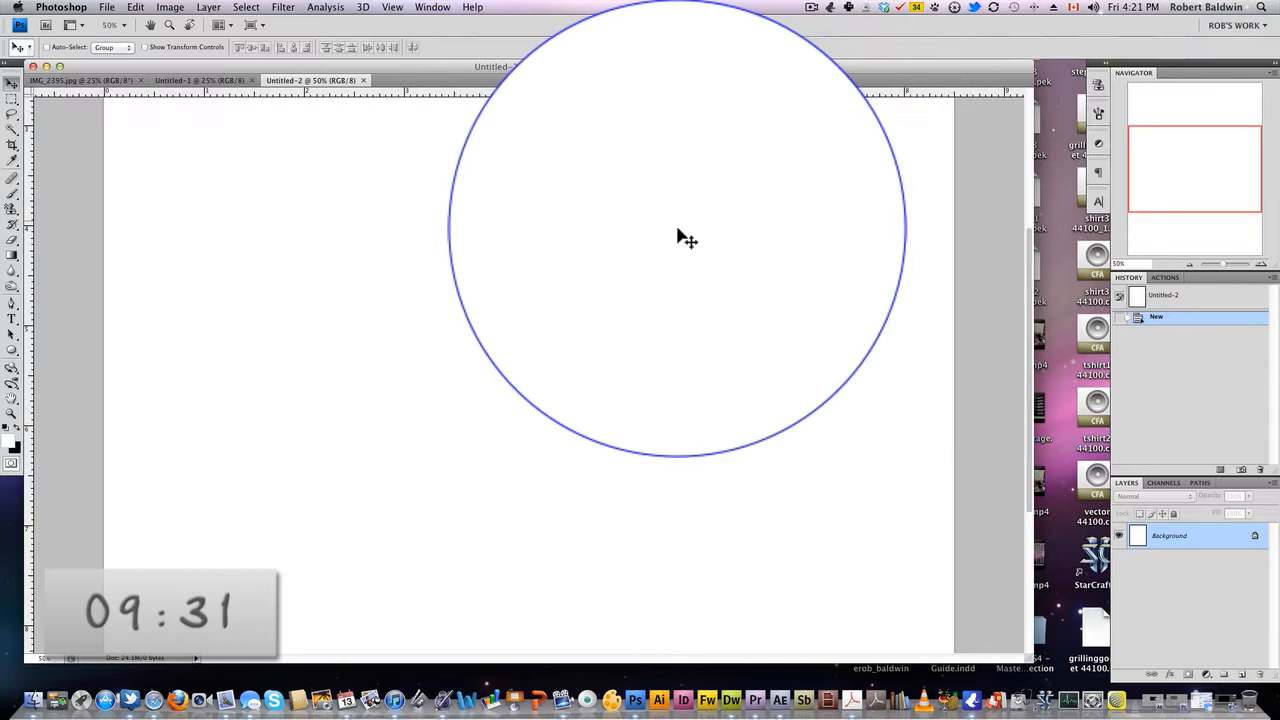
pyautogui.moveTo(1076, 230); pyautogui.dragTo(1071, 230)
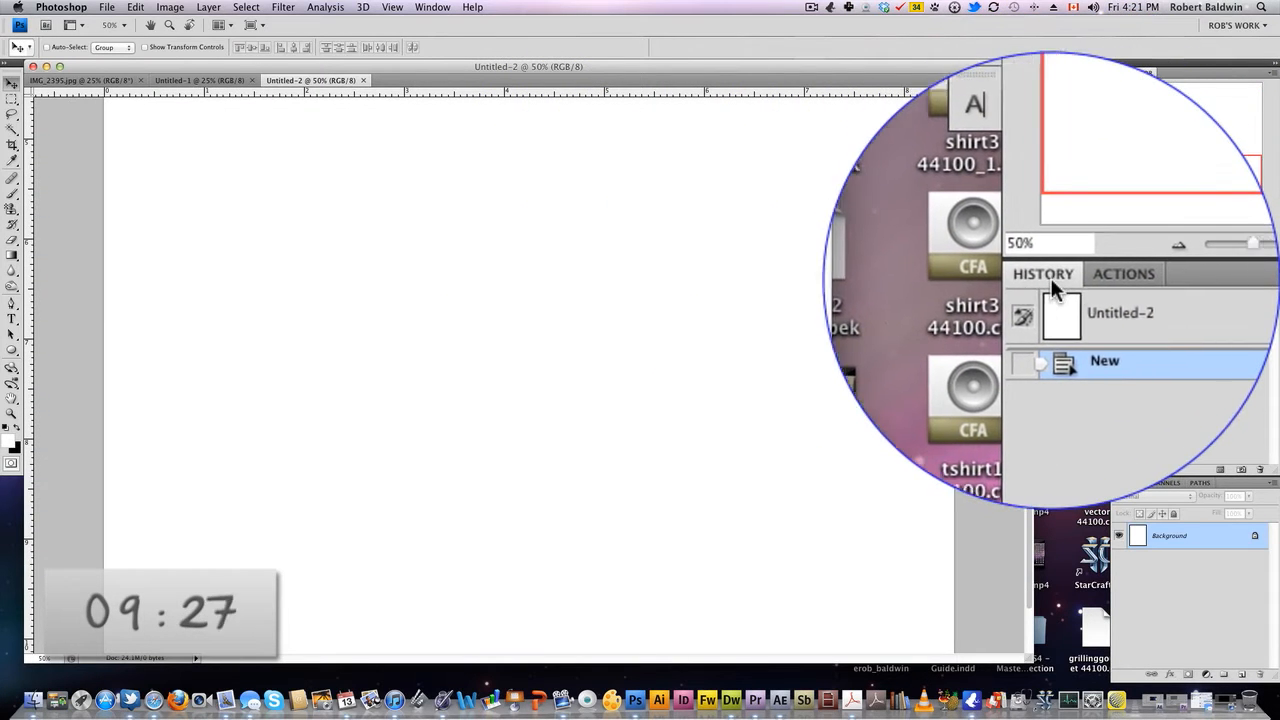
pyautogui.click(11, 192)
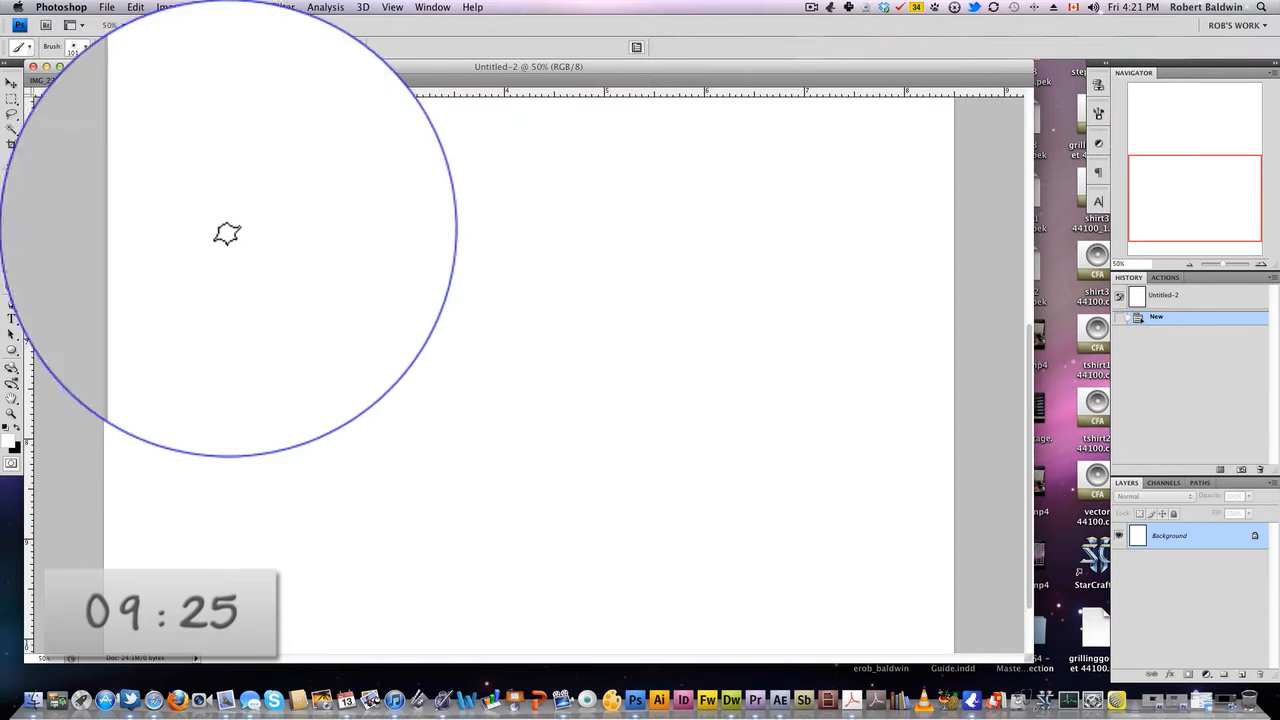
pyautogui.click(584, 408)
pyautogui.moveTo(586, 417); pyautogui.dragTo(963, 400)
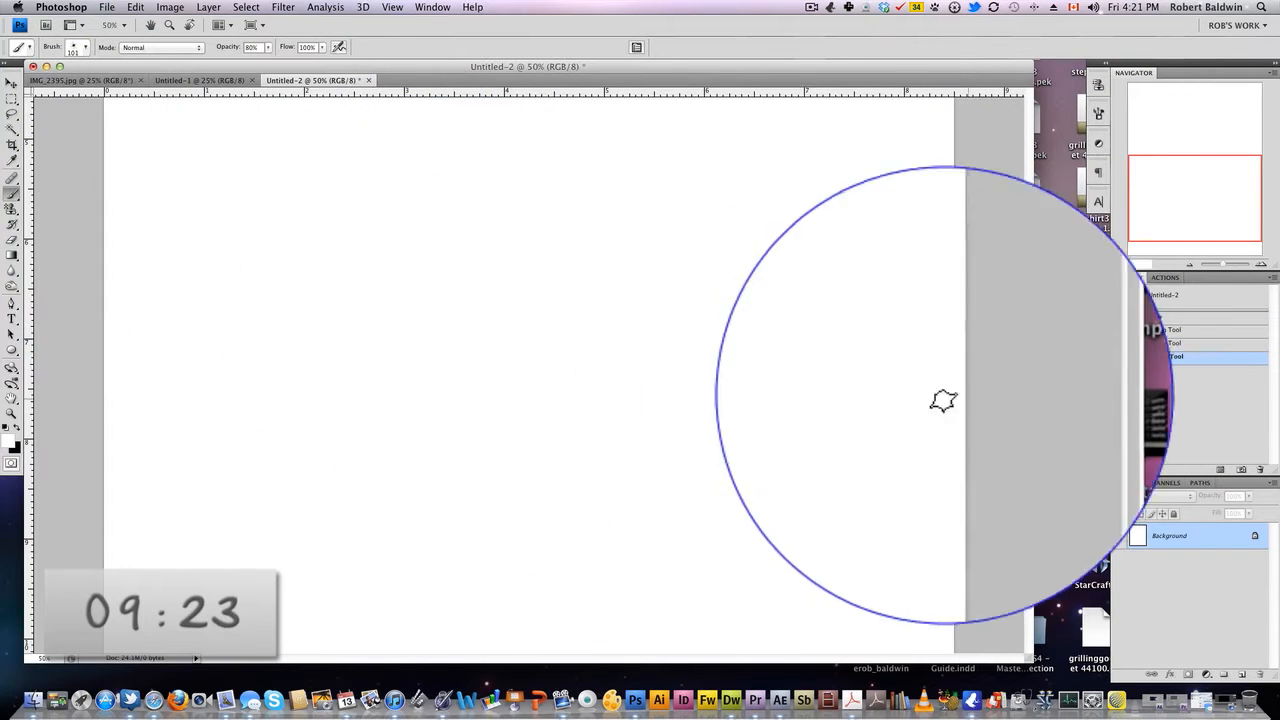
pyautogui.click(37, 428)
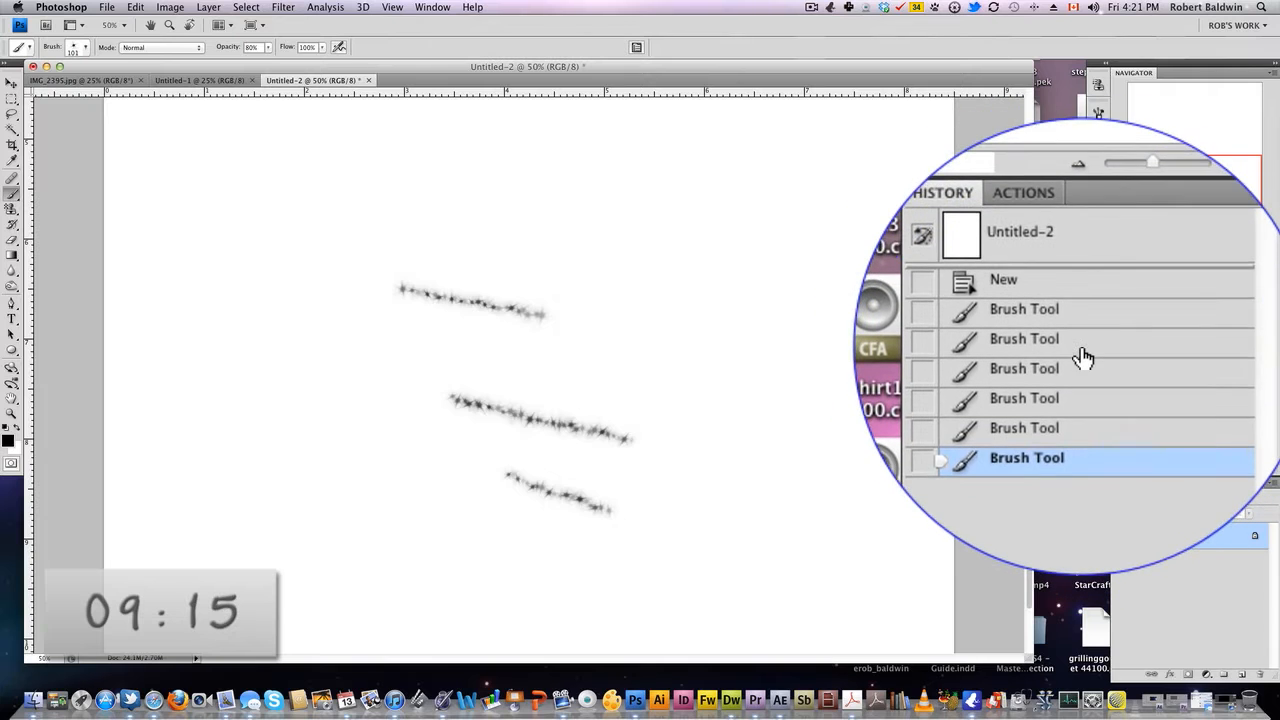
# Step: Revert the test brush strokes through the document's history and delete the empty Layer 1
pyautogui.click(1086, 342)
pyautogui.click(1086, 325)
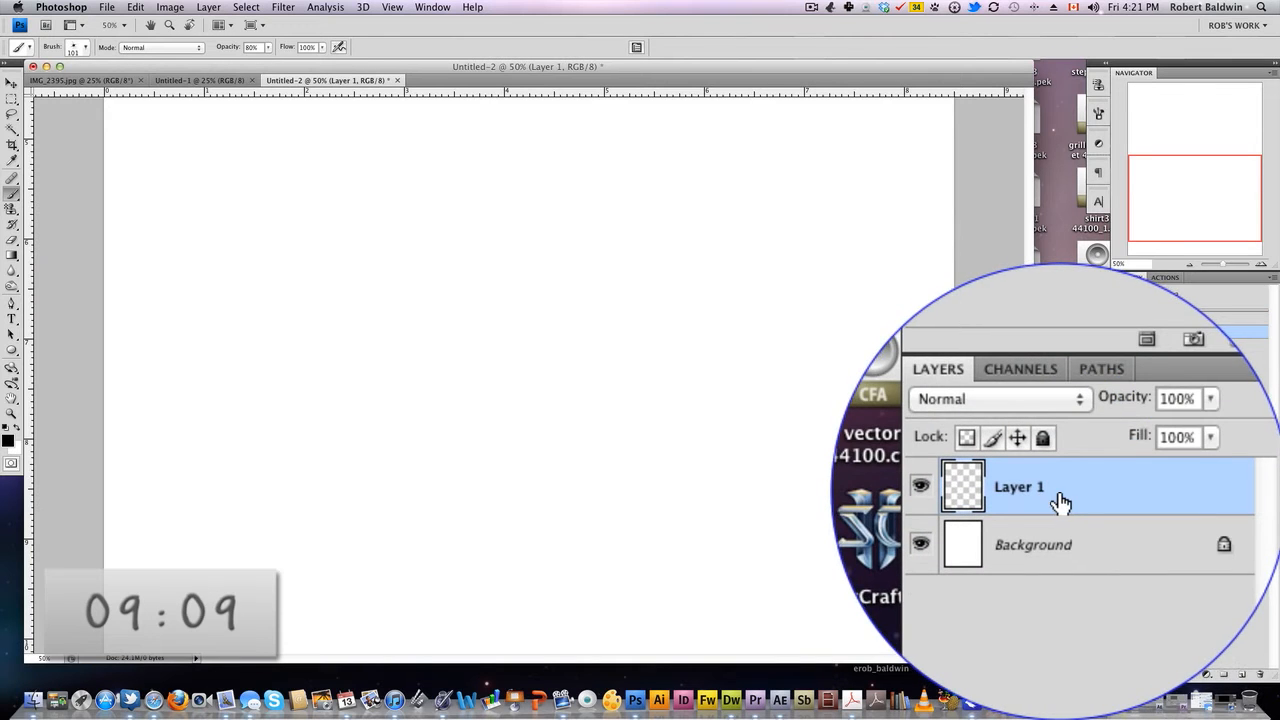
pyautogui.moveTo(1230, 617); pyautogui.dragTo(1229, 618)
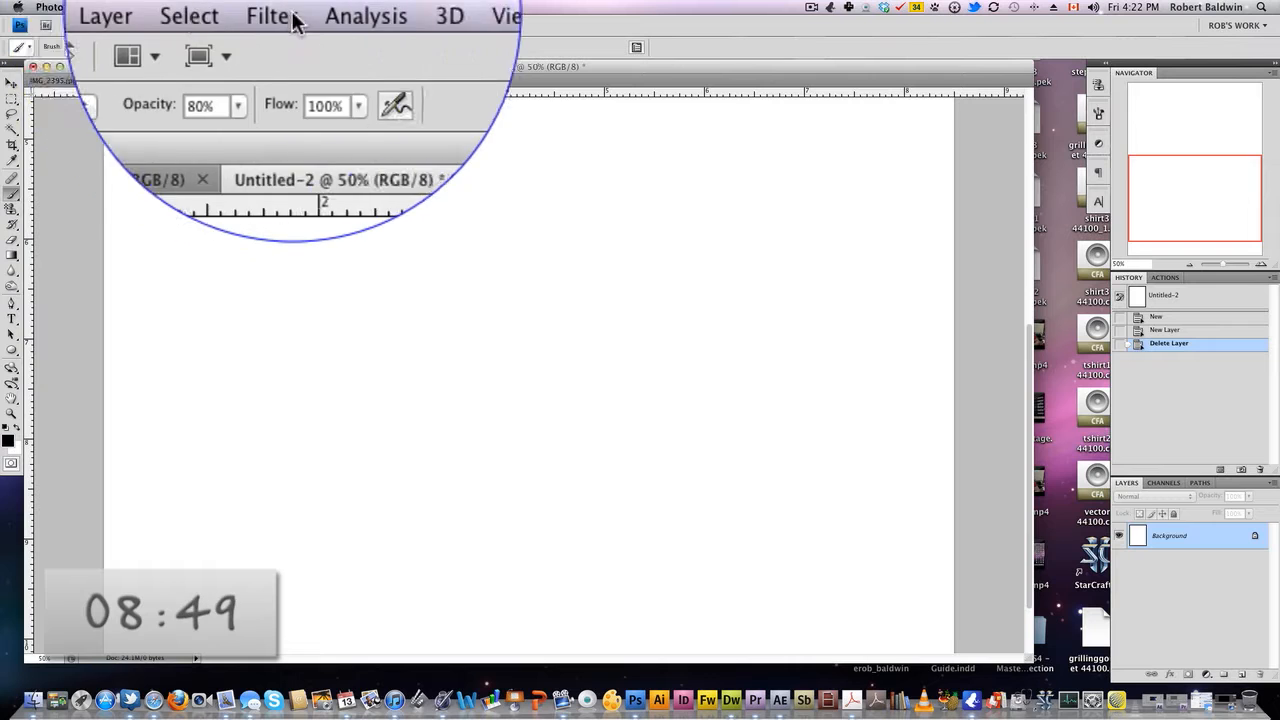
pyautogui.click(228, 18)
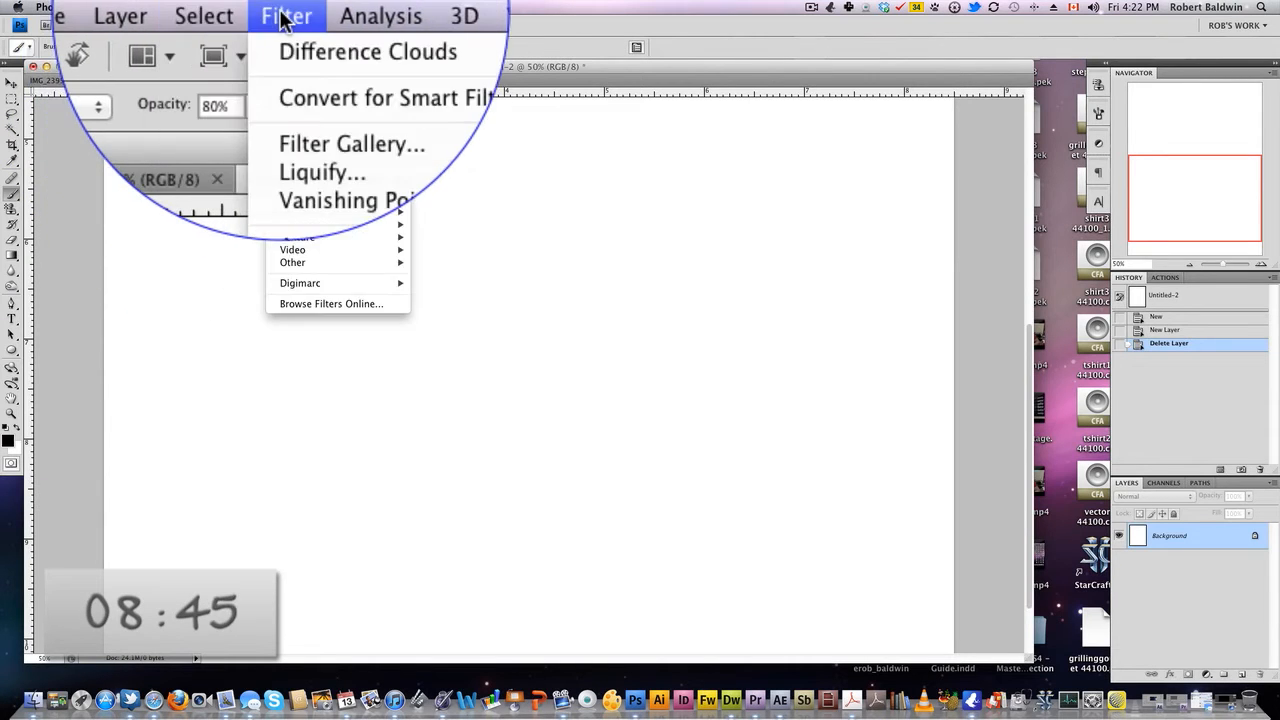
pyautogui.click(286, 30)
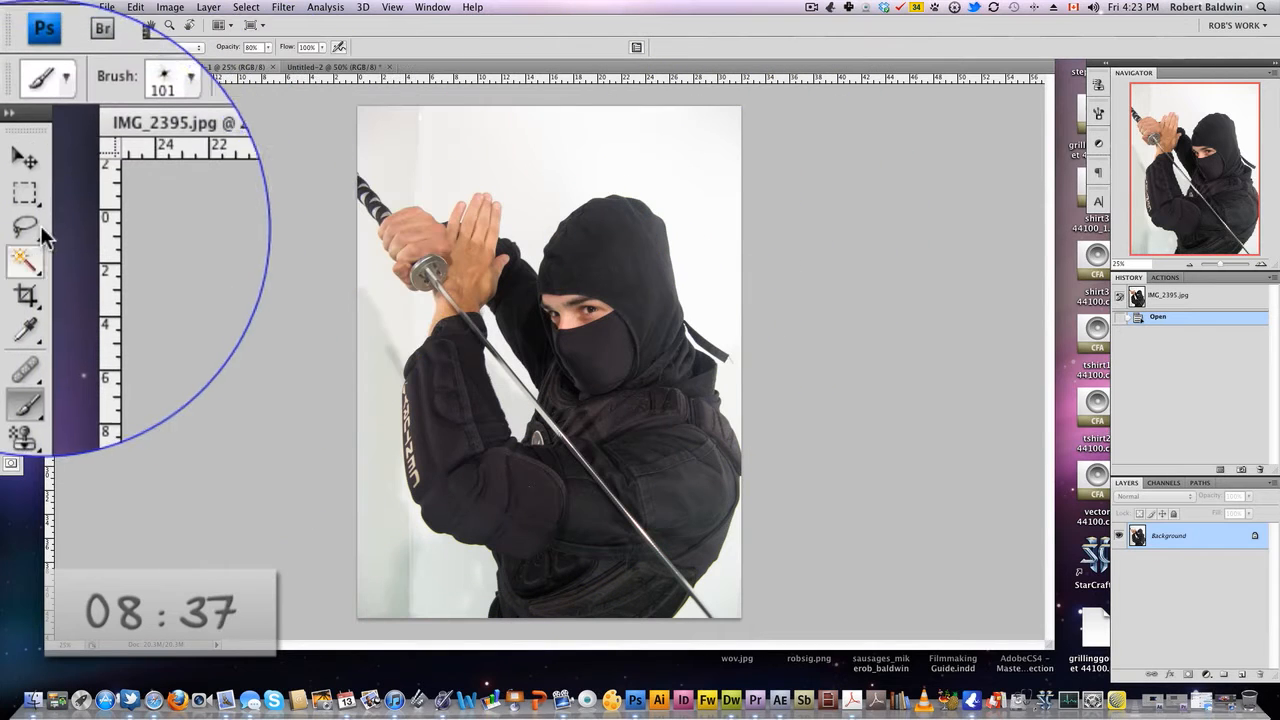
# Step: Trace the ninja's outline in IMG_2395.jpg with the Magnetic Lasso and close the selection along the photo's lower edge
pyautogui.moveTo(40, 225)
pyautogui.mouseDown()
pyautogui.moveTo(80, 237)
pyautogui.moveTo(130, 226)
pyautogui.mouseUp()
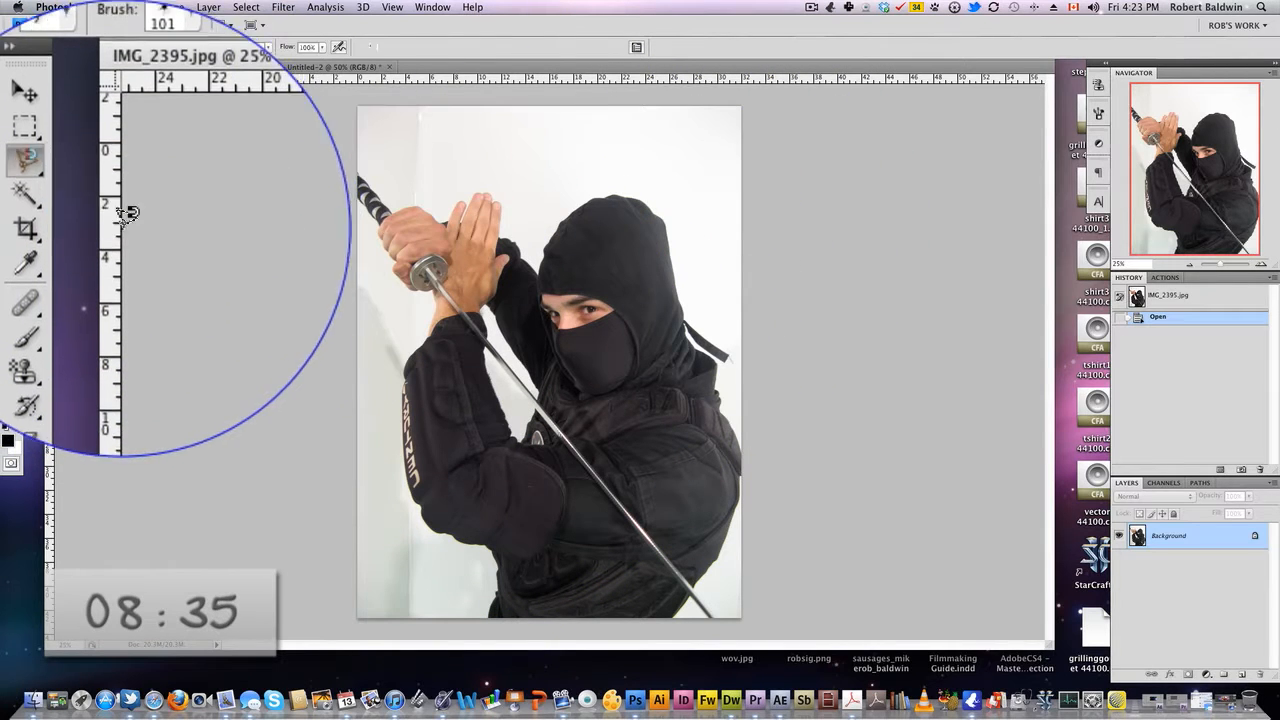
pyautogui.click(488, 616)
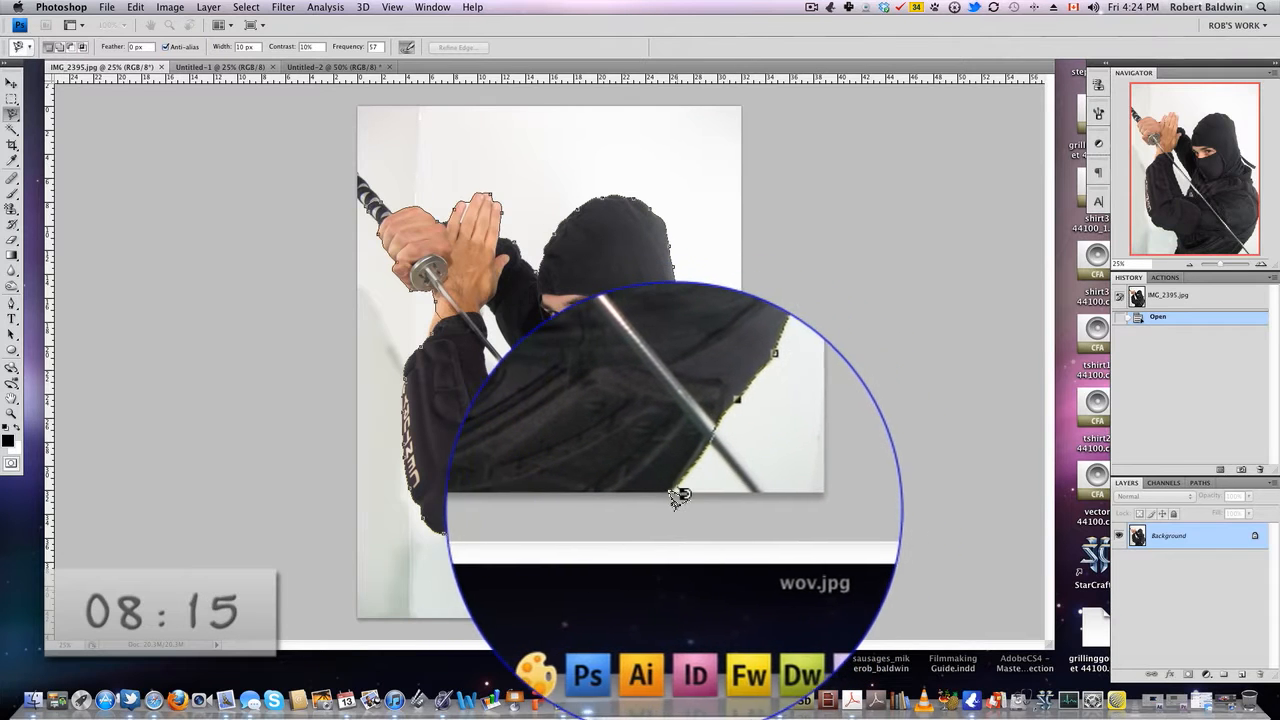
pyautogui.click(672, 497)
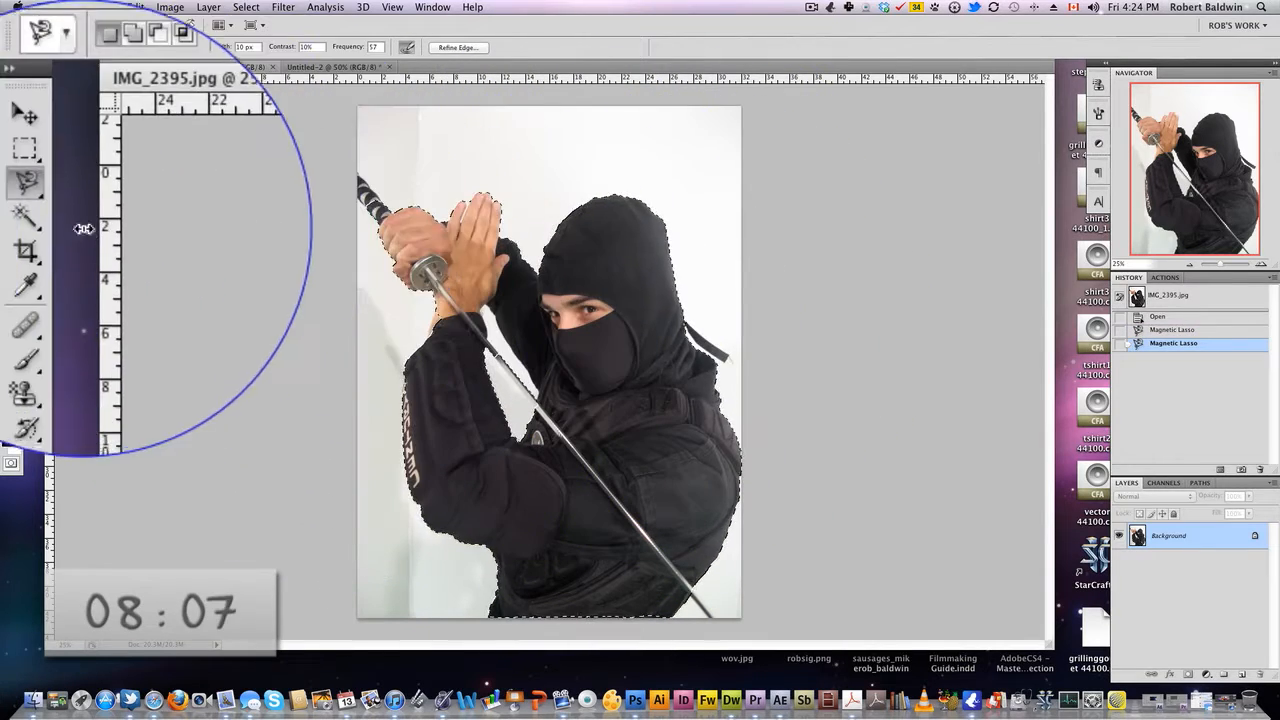
# Step: Refine the ninja selection with the regular Lasso around the sword handle and the gap between the arms
pyautogui.click(122, 225)
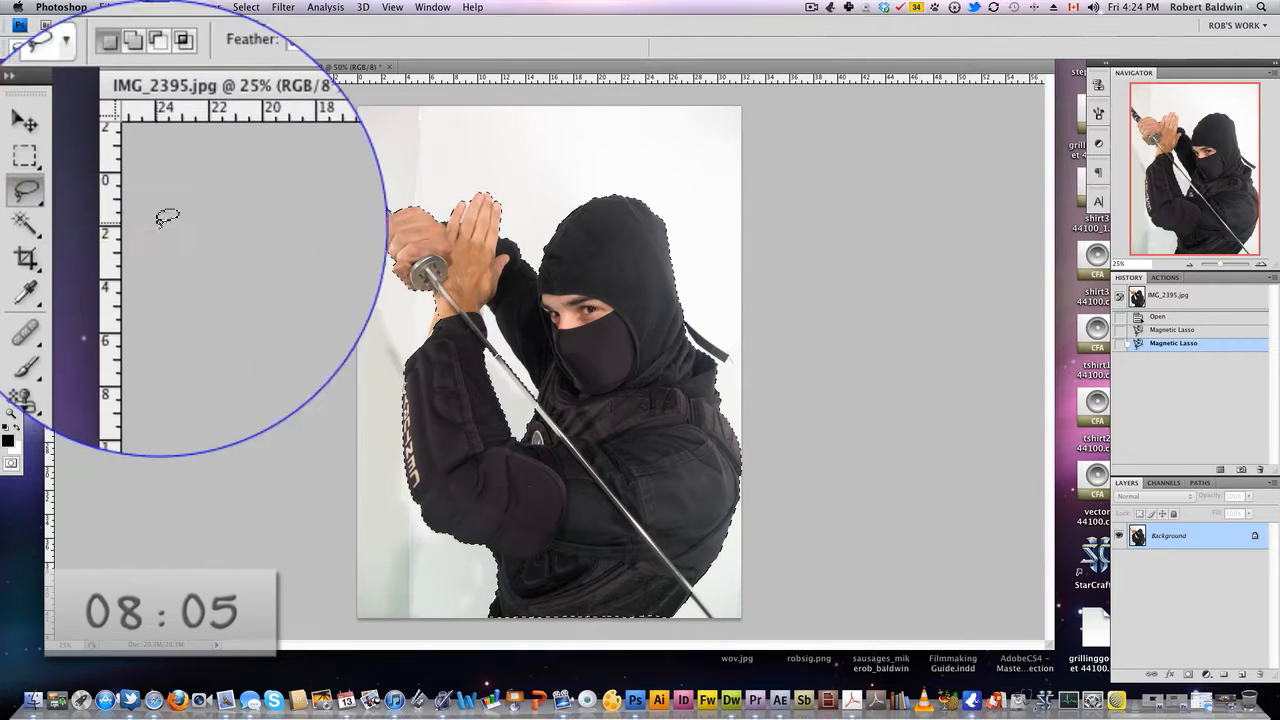
pyautogui.press('super+plus')
pyautogui.press('super+plus')
pyautogui.press('super+plus')
pyautogui.moveTo(342, 117); pyautogui.dragTo(488, 450)
pyautogui.moveTo(343, 345); pyautogui.dragTo(353, 96)
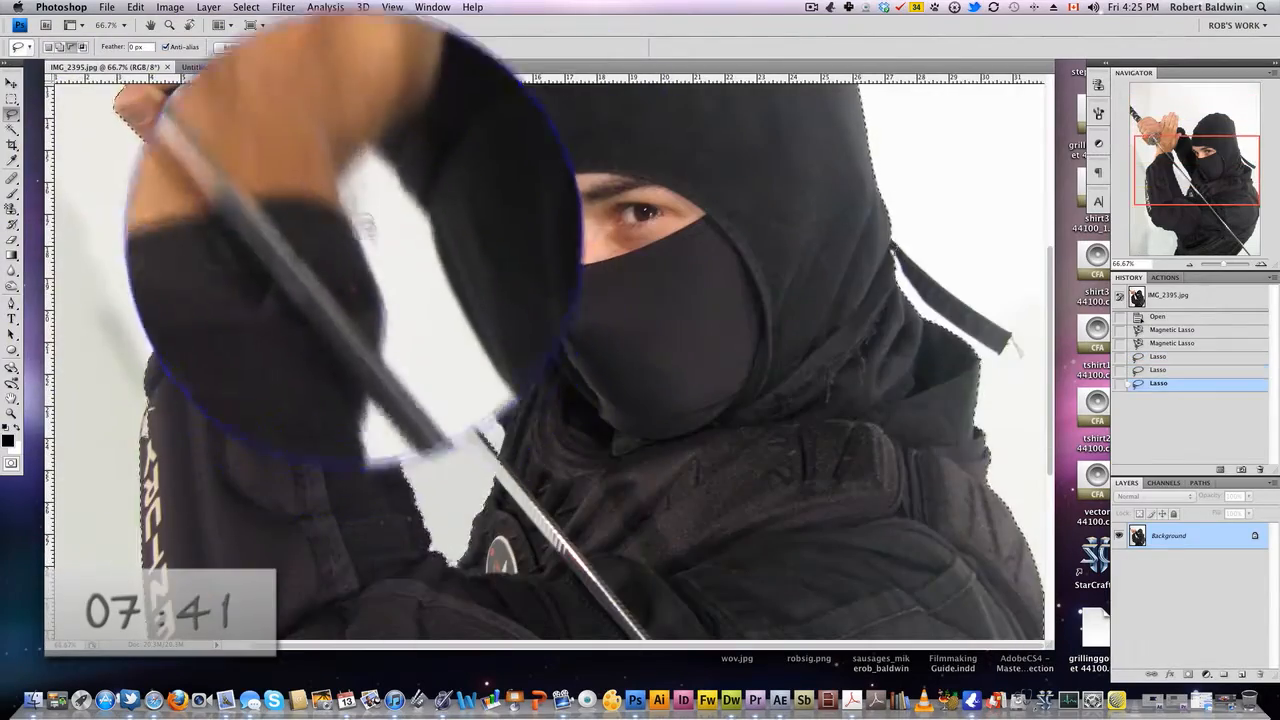
pyautogui.moveTo(365, 228)
pyautogui.mouseDown()
pyautogui.moveTo(474, 368)
pyautogui.moveTo(366, 320)
pyautogui.moveTo(492, 468)
pyautogui.moveTo(502, 433)
pyautogui.mouseUp()
pyautogui.moveTo(487, 572); pyautogui.dragTo(516, 573)
# Step: Add the tip of the sword blade beyond the ninja's body to the selection with the Lasso
pyautogui.moveTo(500, 551); pyautogui.dragTo(445, 173)
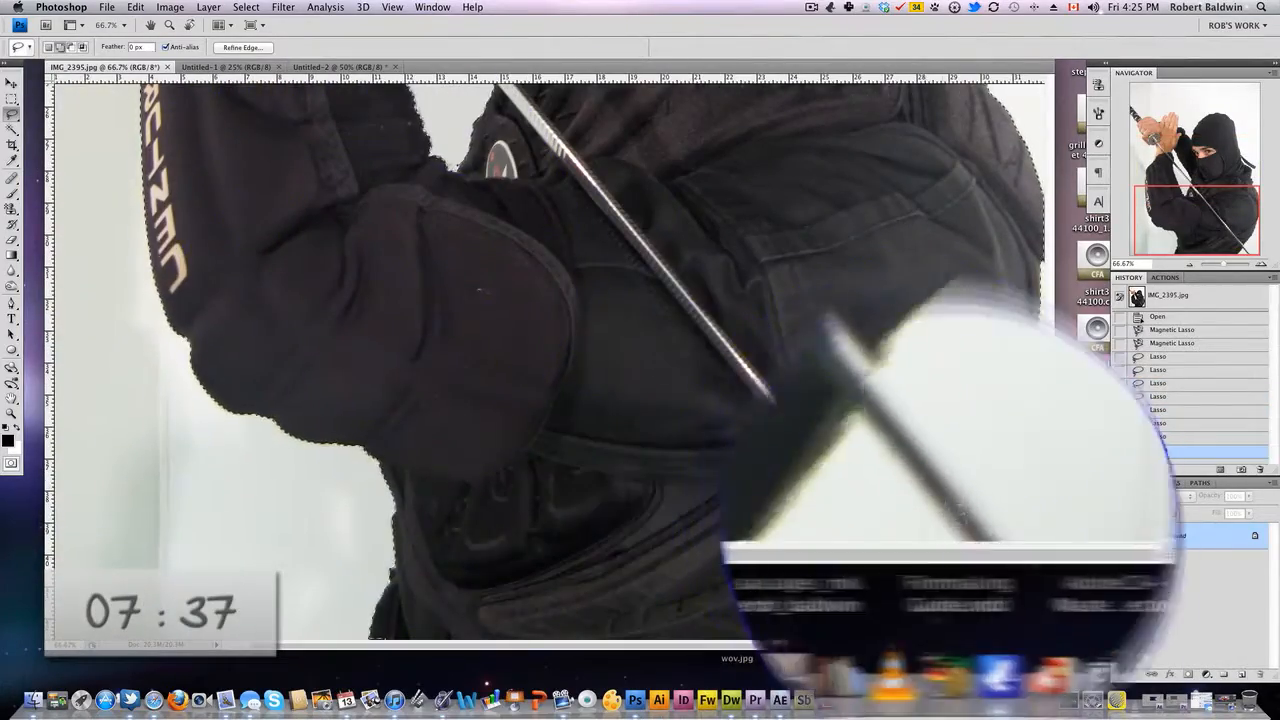
pyautogui.moveTo(868, 540); pyautogui.dragTo(950, 634)
pyautogui.moveTo(968, 634); pyautogui.dragTo(885, 540)
pyautogui.moveTo(922, 230); pyautogui.dragTo(922, 494)
pyautogui.moveTo(822, 130); pyautogui.dragTo(843, 400)
pyautogui.press('super+minus')
pyautogui.press('super+minus')
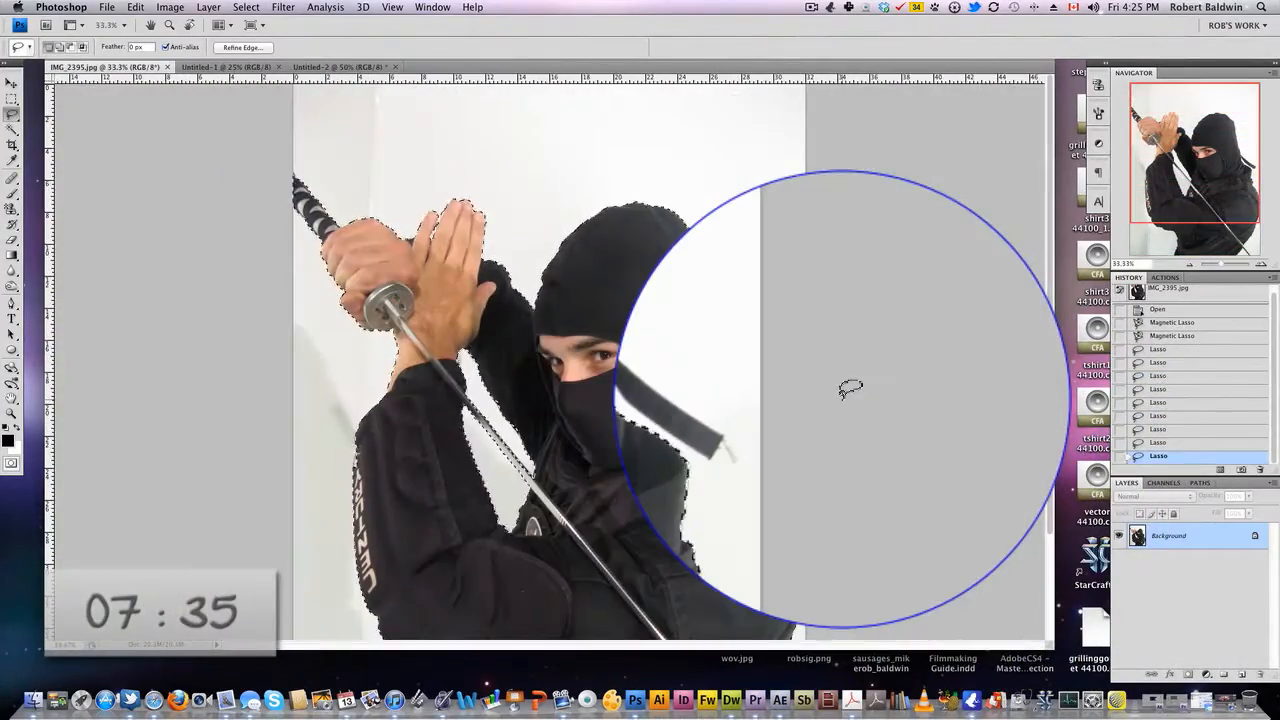
pyautogui.press('super+minus')
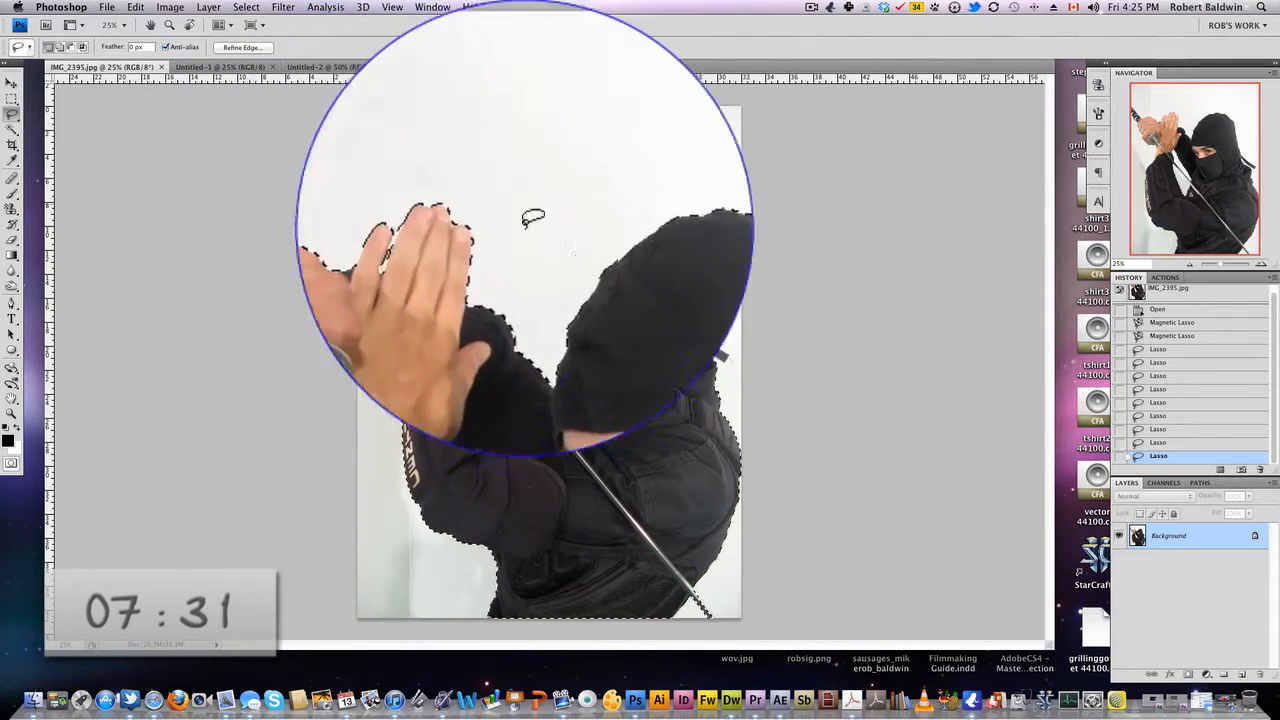
# Step: Contract the ninja selection slightly inward from its edge
pyautogui.click(249, 20)
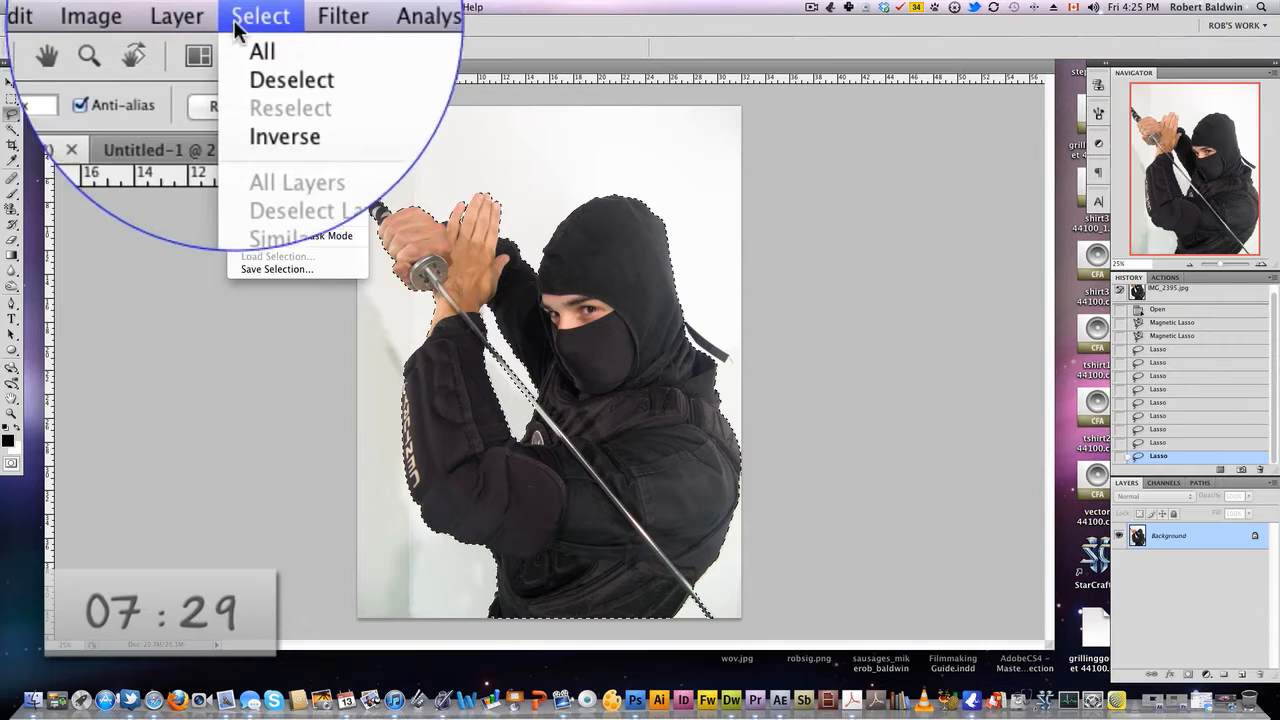
pyautogui.moveTo(269, 237)
pyautogui.click(423, 226)
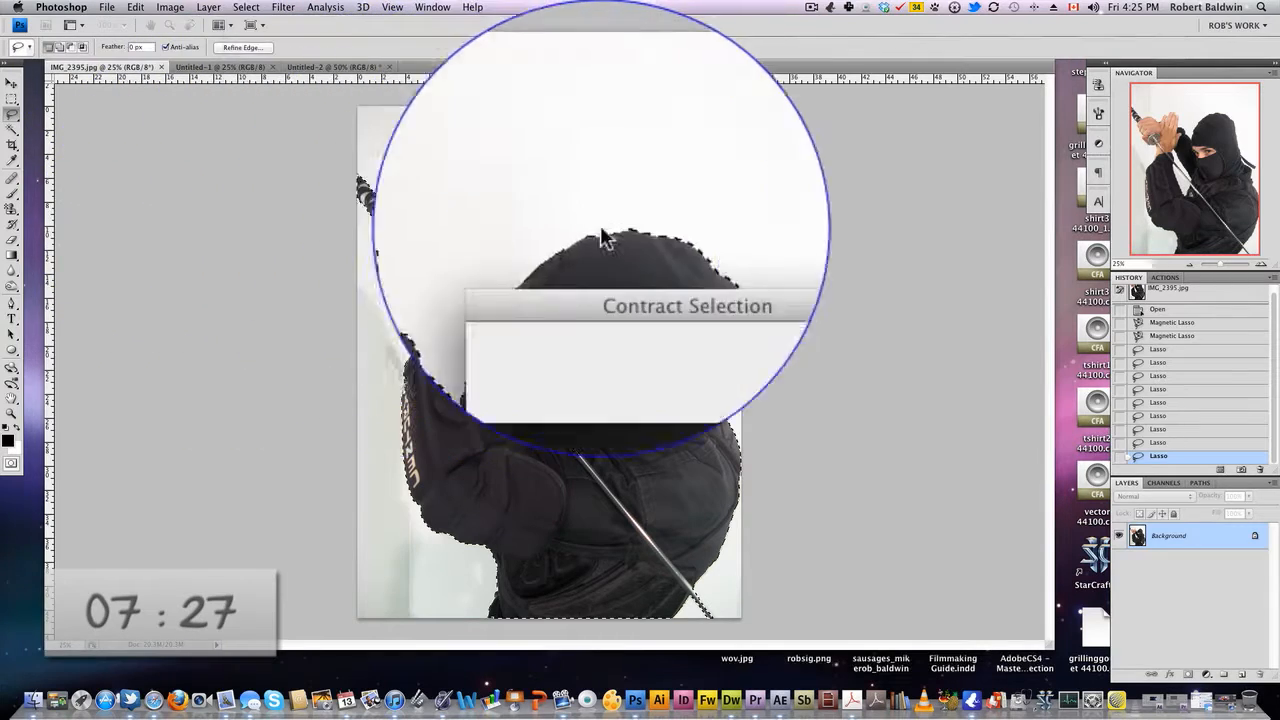
pyautogui.click(709, 249)
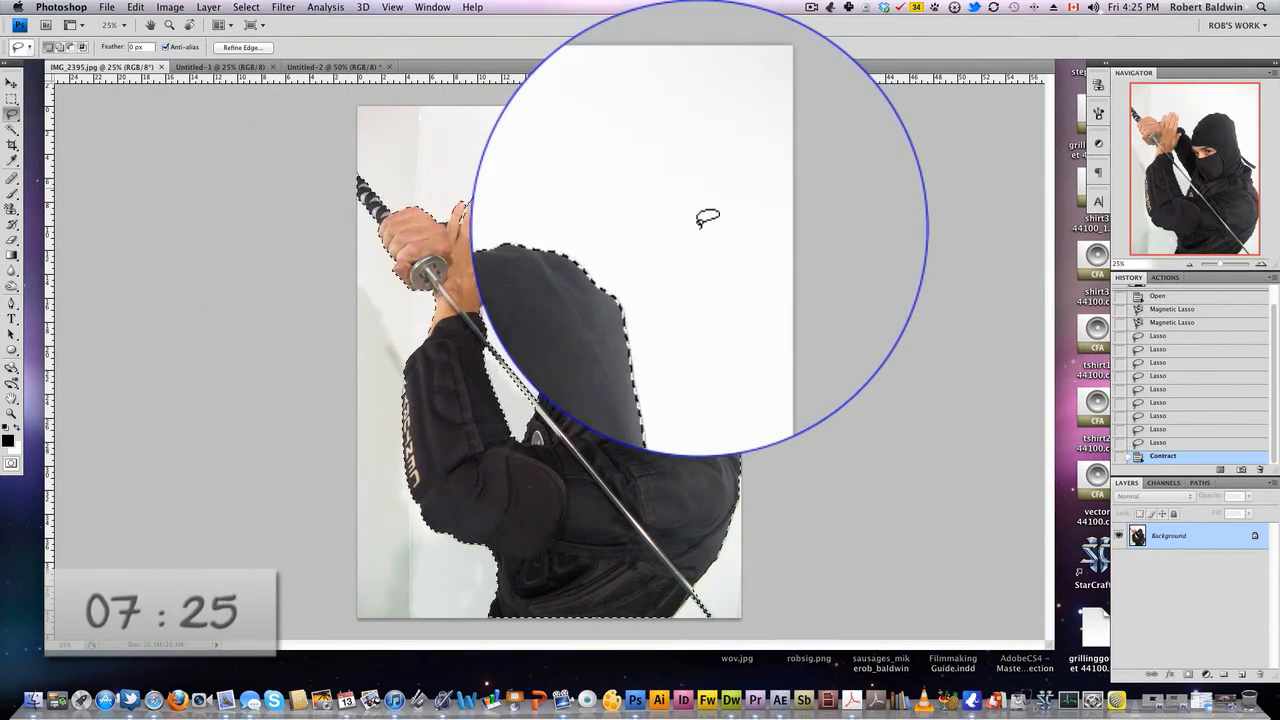
# Step: Feather the ninja selection with a radius of 1 pixel
pyautogui.click(249, 20)
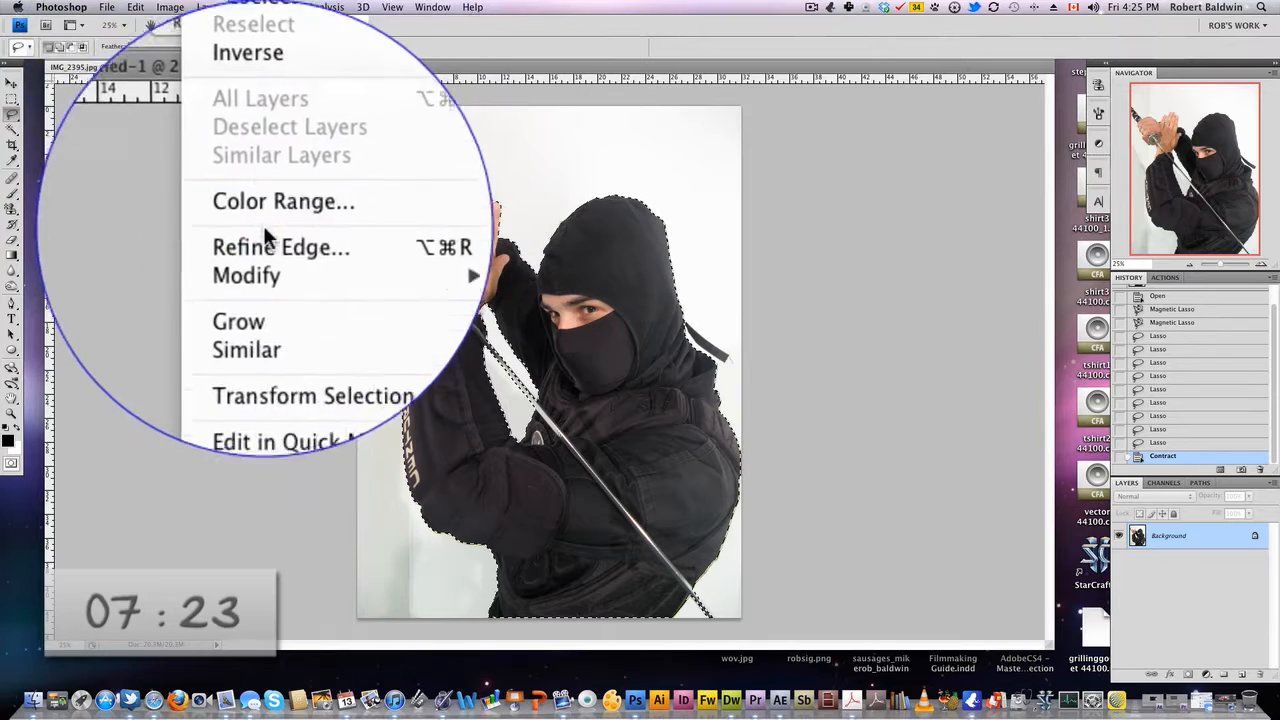
pyautogui.moveTo(272, 237)
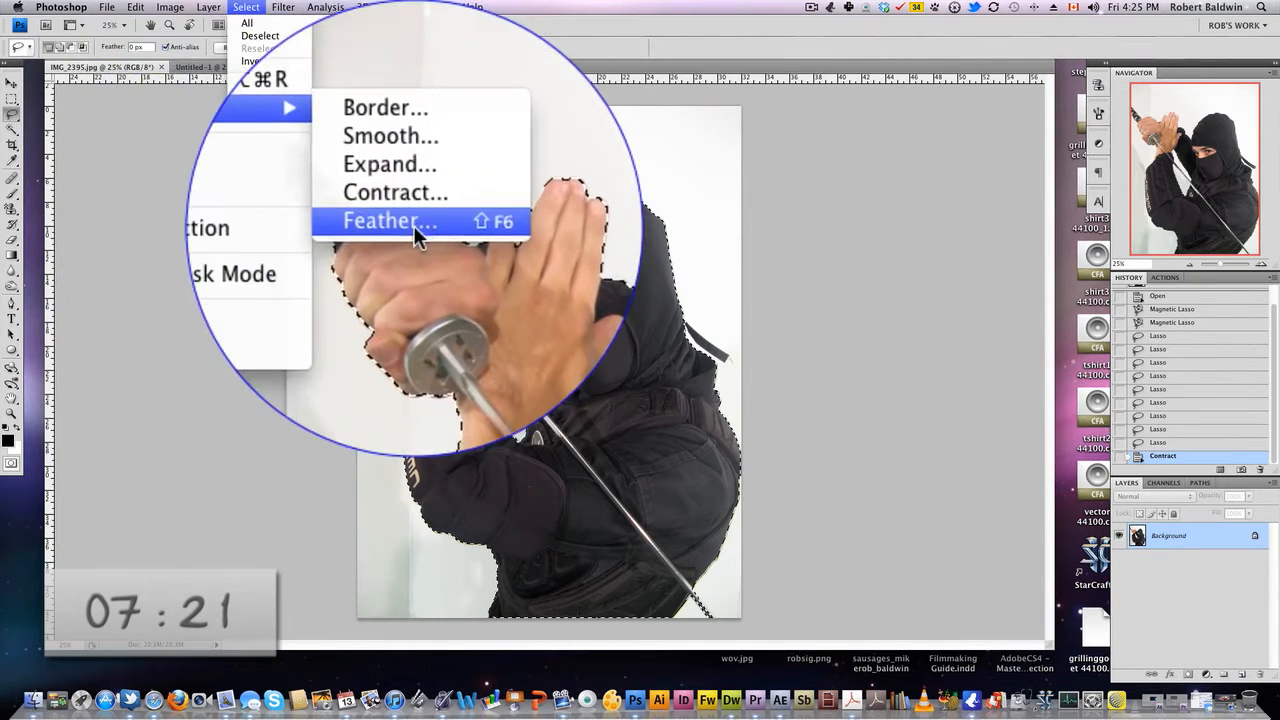
pyautogui.click(413, 225)
pyautogui.write('1')
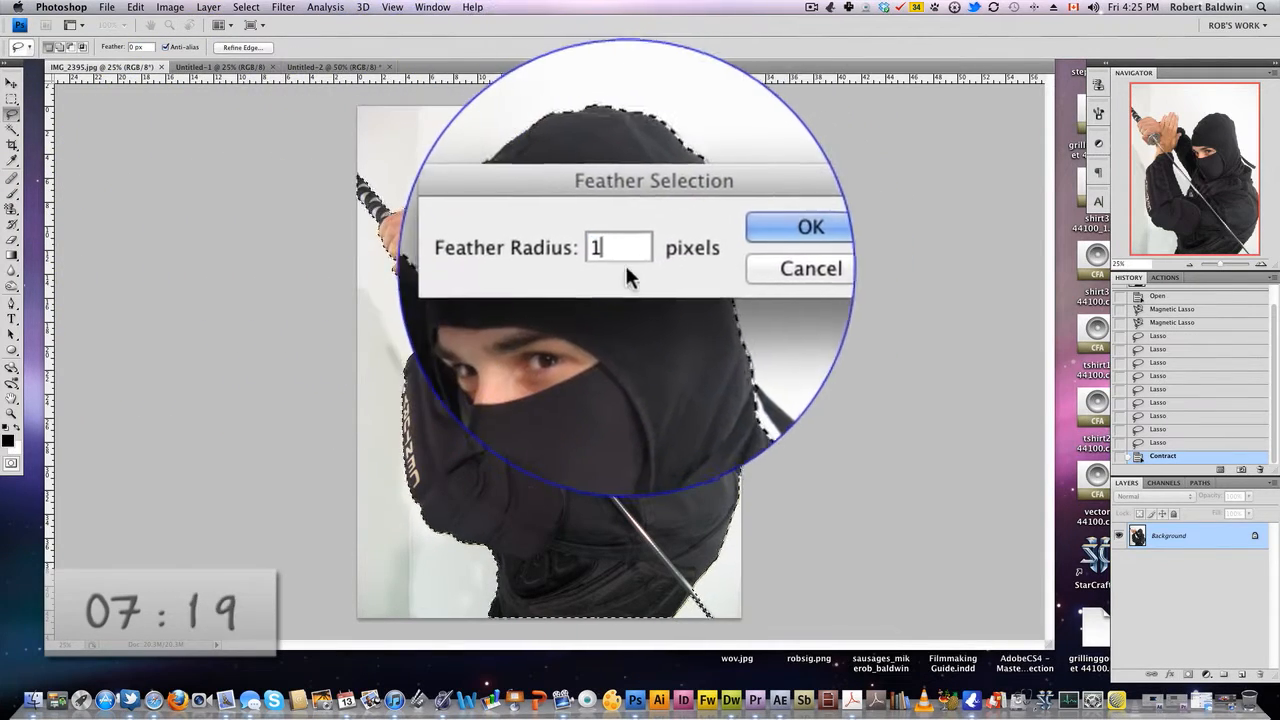
pyautogui.click(708, 247)
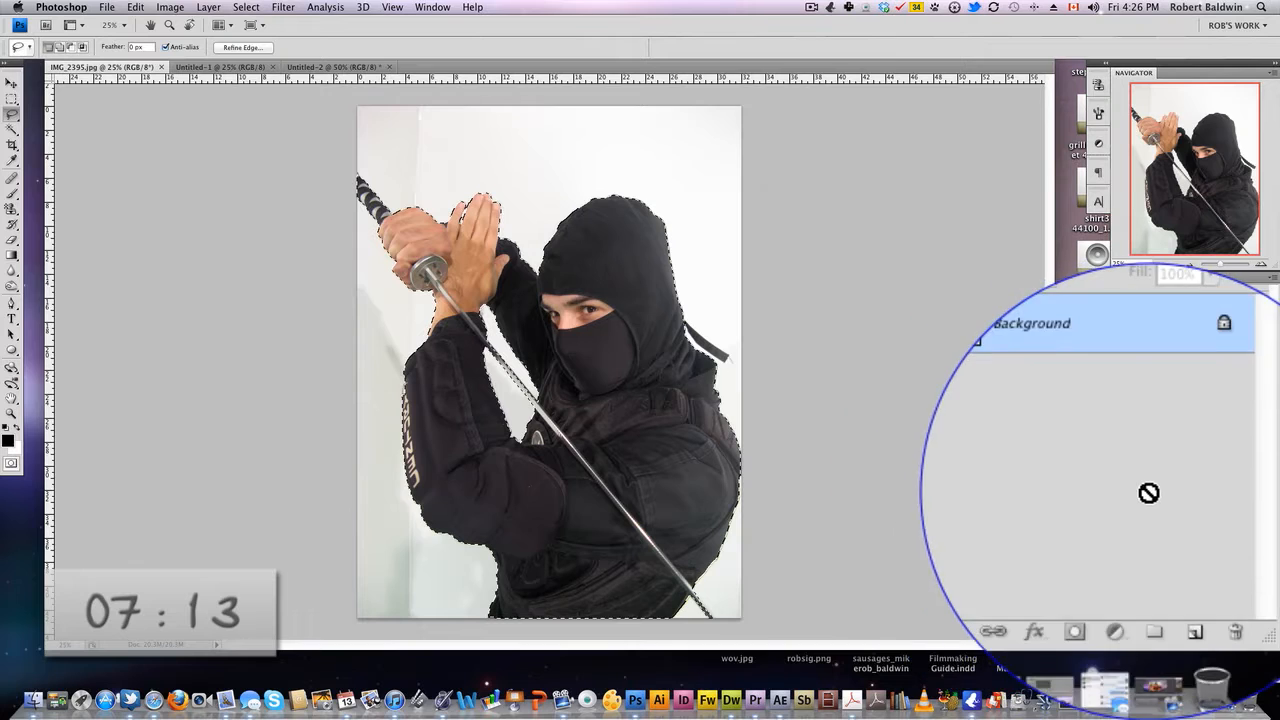
# Step: Duplicate the Background layer with the original hidden, and mask the copy from the ninja selection
pyautogui.moveTo(1053, 491); pyautogui.dragTo(1194, 617)
pyautogui.click(1050, 492)
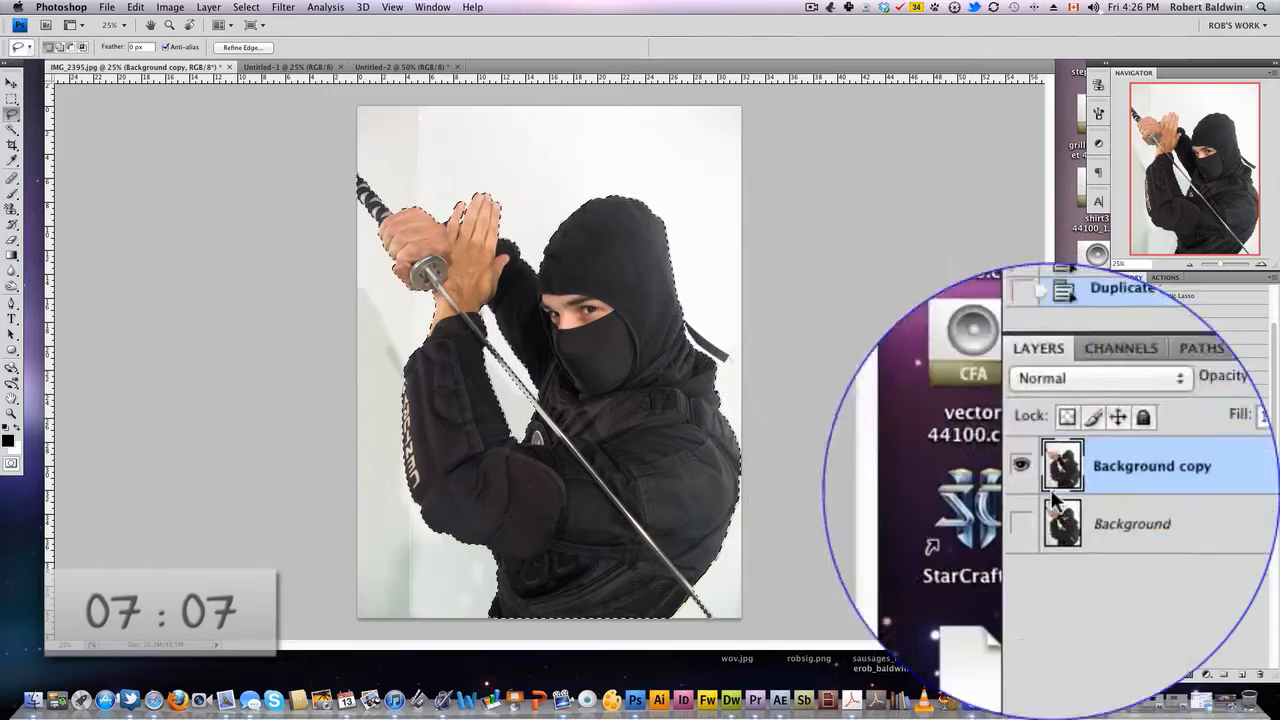
pyautogui.click(1076, 621)
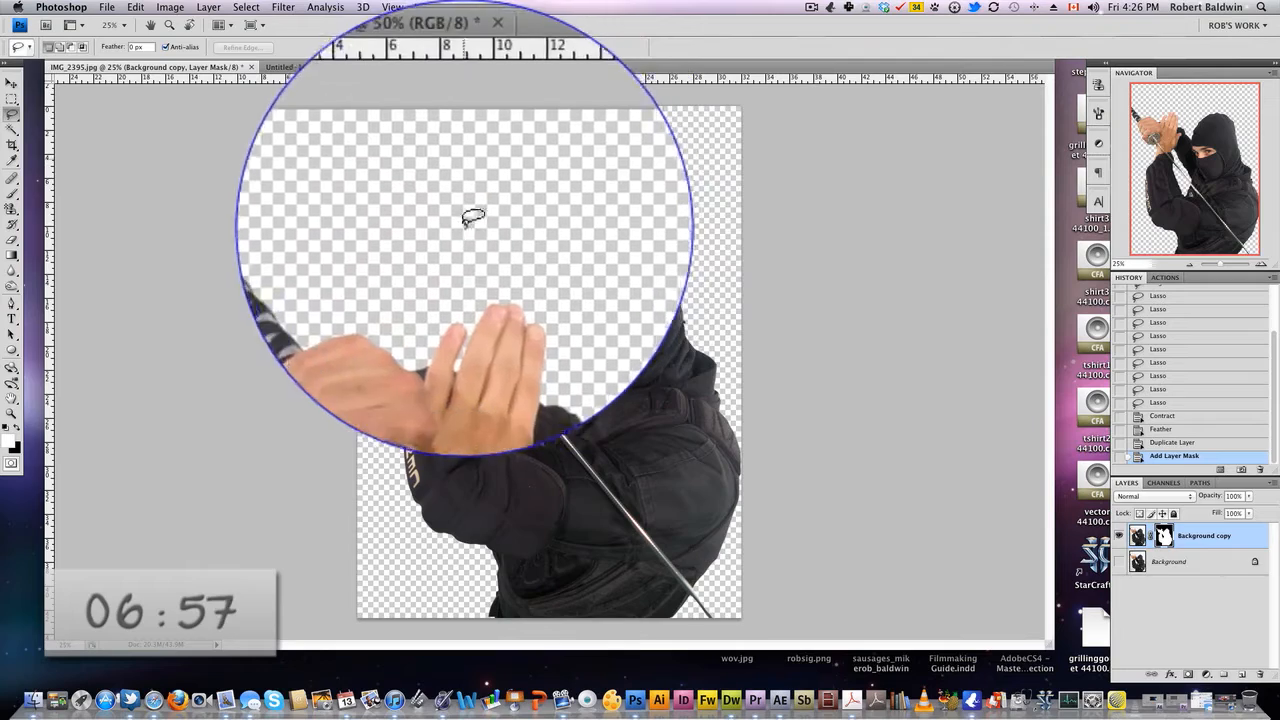
pyautogui.press('v')
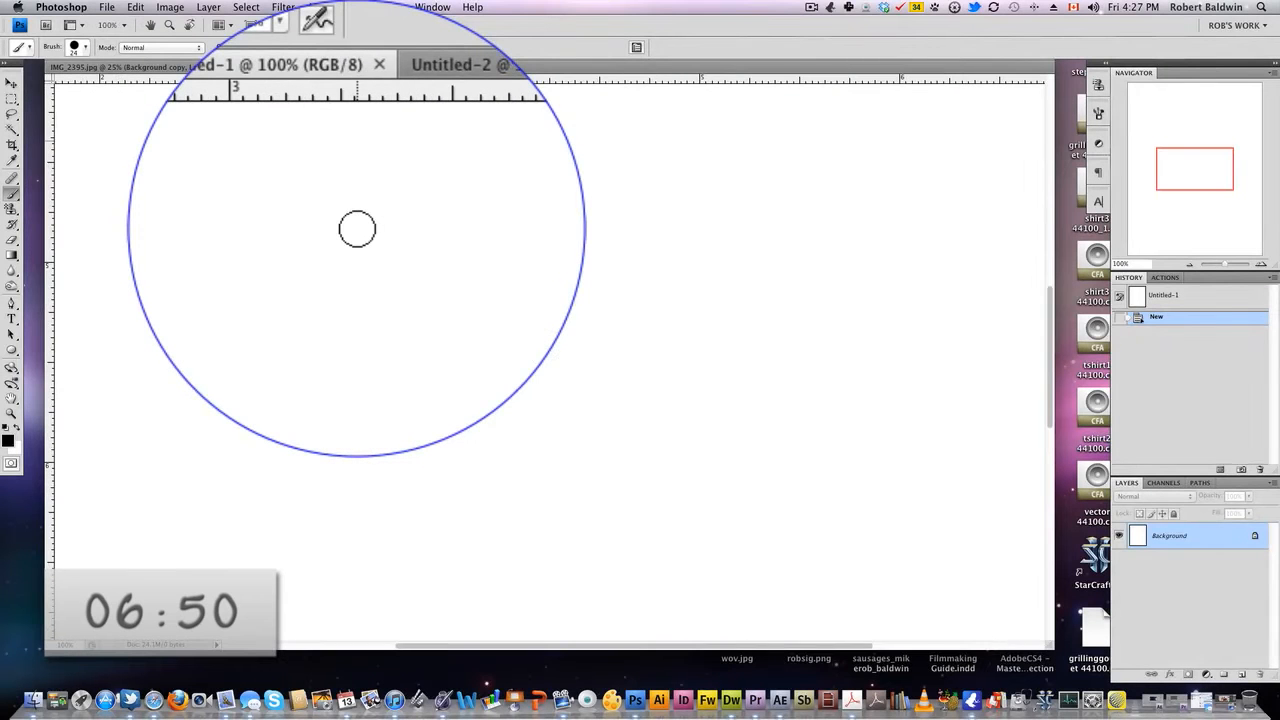
# Step: Open the Brushes palette for the Untitled-1 document and show its Brush Tip Shape settings
pyautogui.press('super+plus')
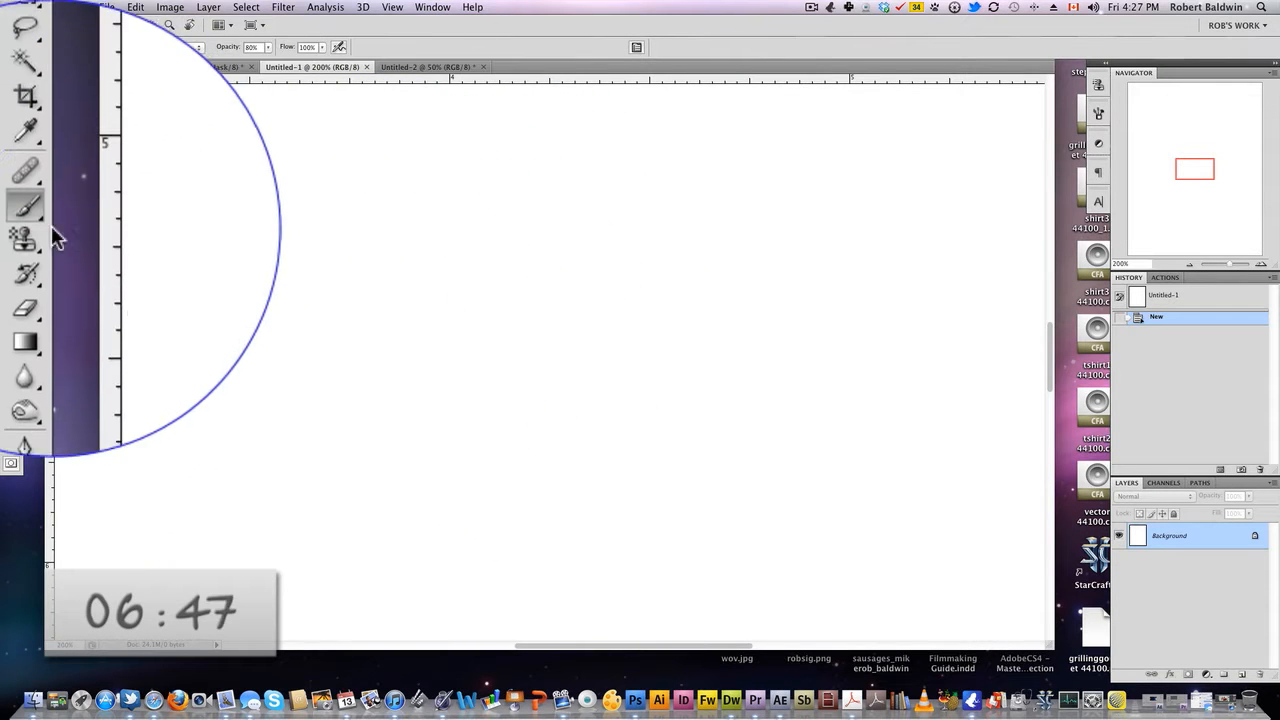
pyautogui.click(440, 8)
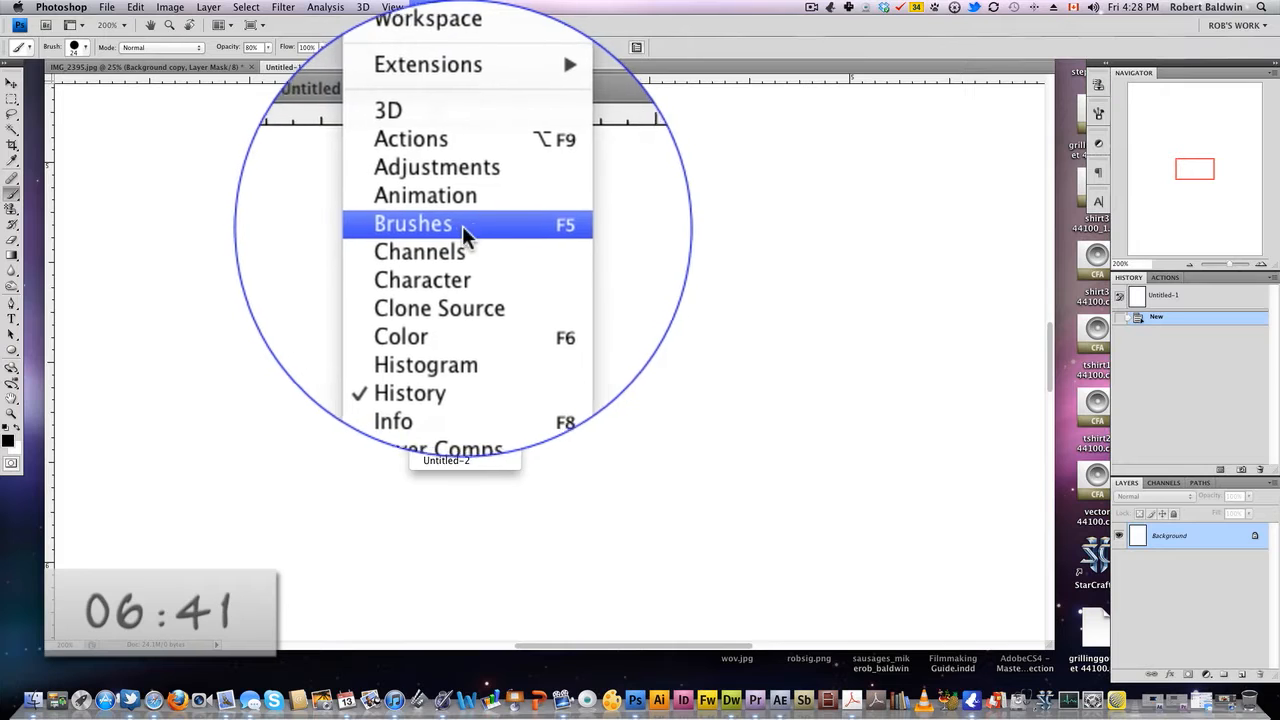
pyautogui.click(466, 234)
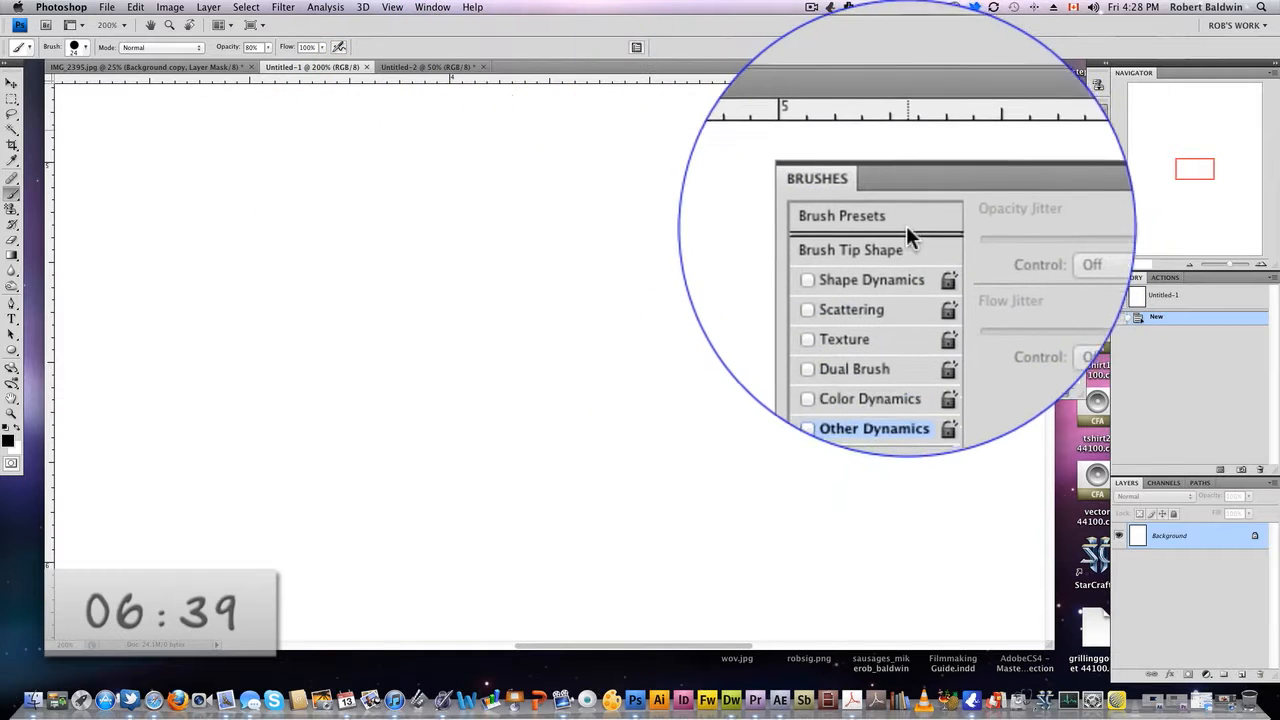
pyautogui.click(912, 141)
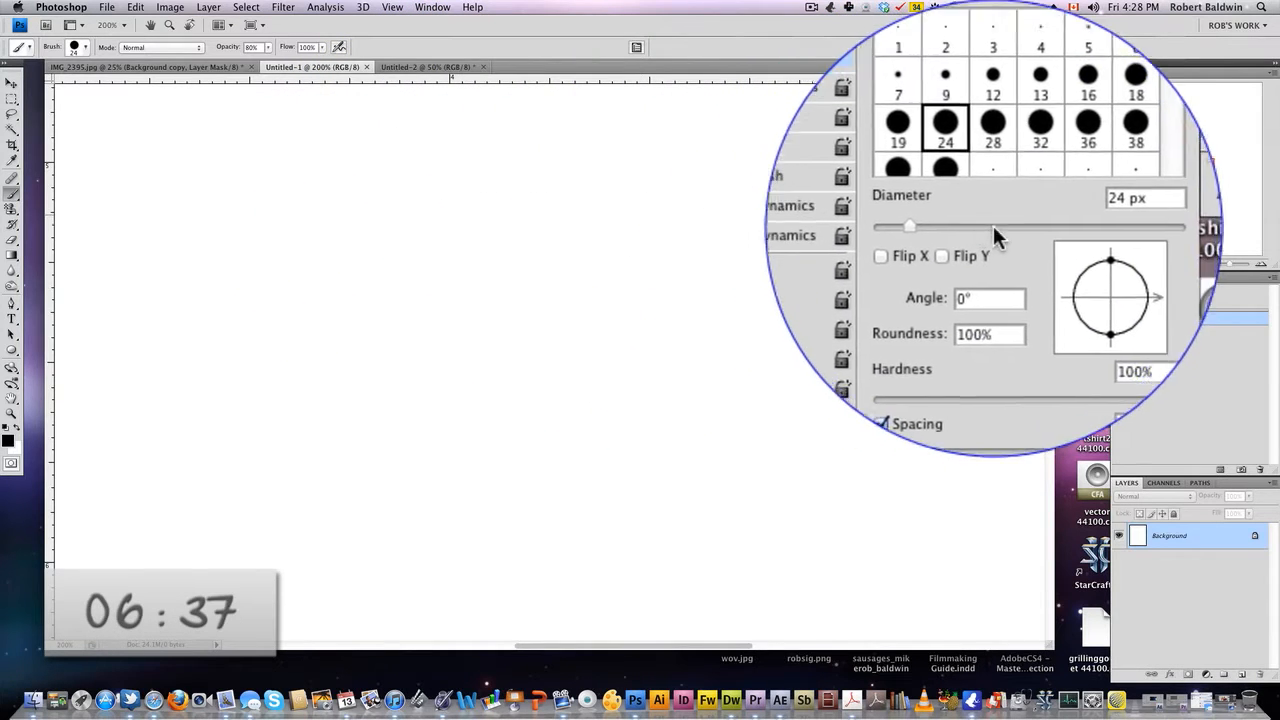
pyautogui.click(187, 110)
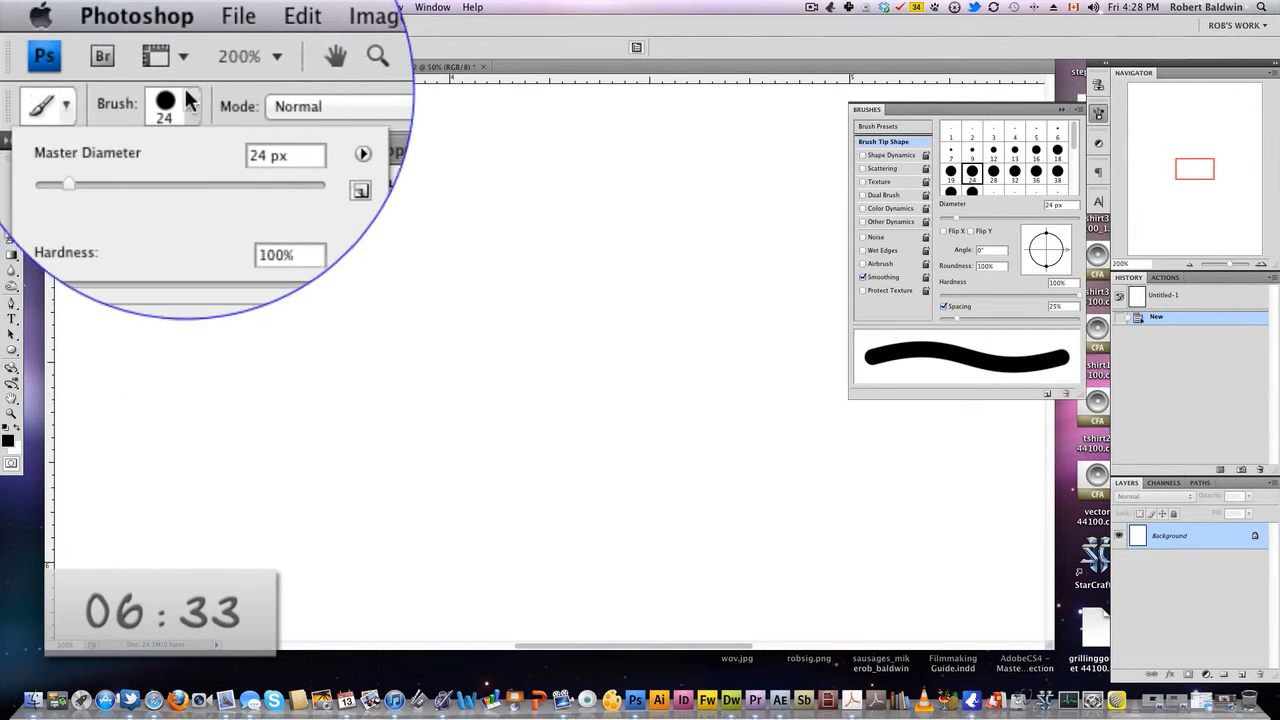
pyautogui.click(84, 47)
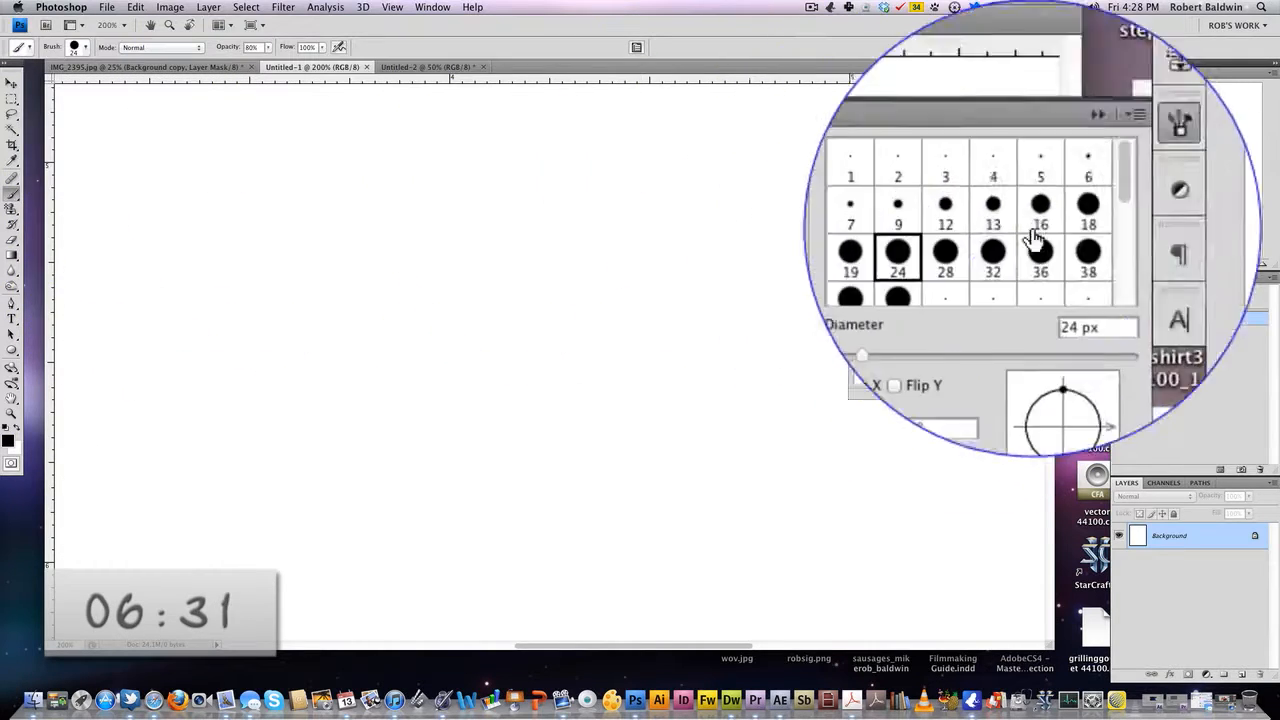
# Step: Choose the hard round 32 px brush tip and set its diameter to 269 px
pyautogui.click(1010, 236)
pyautogui.moveTo(981, 225); pyautogui.dragTo(1008, 225)
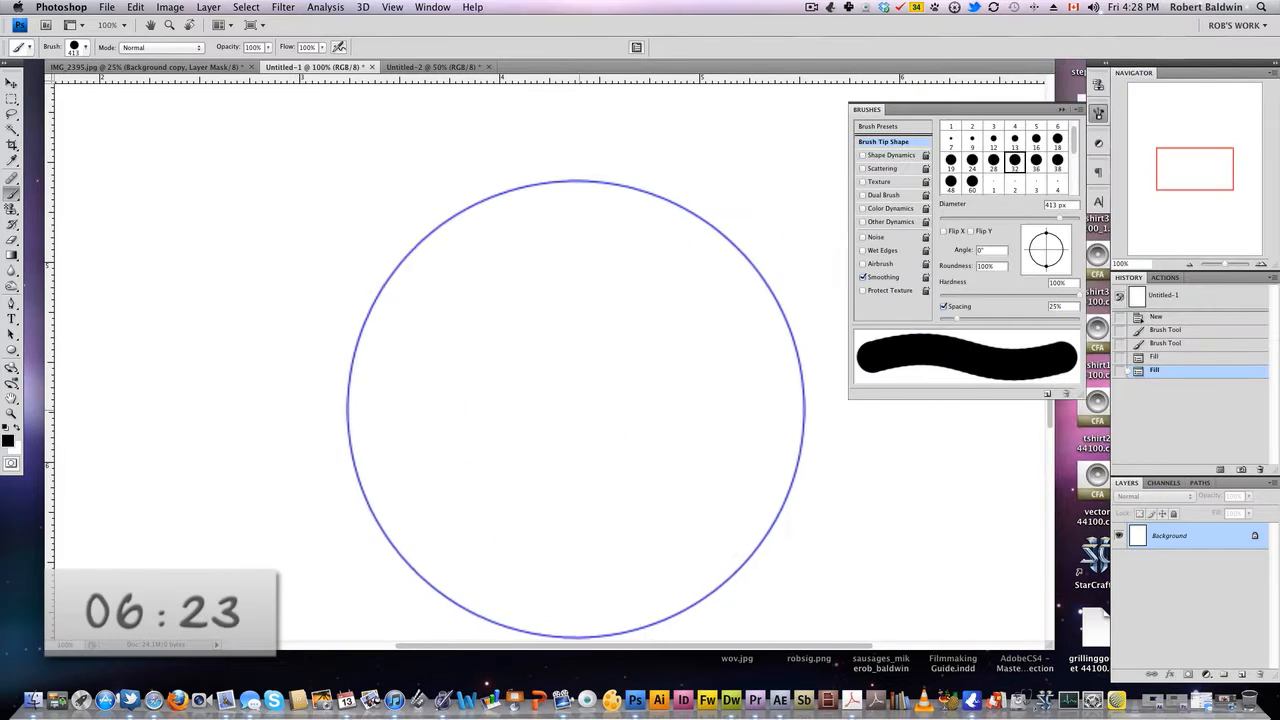
pyautogui.moveTo(1060, 218); pyautogui.dragTo(1049, 219)
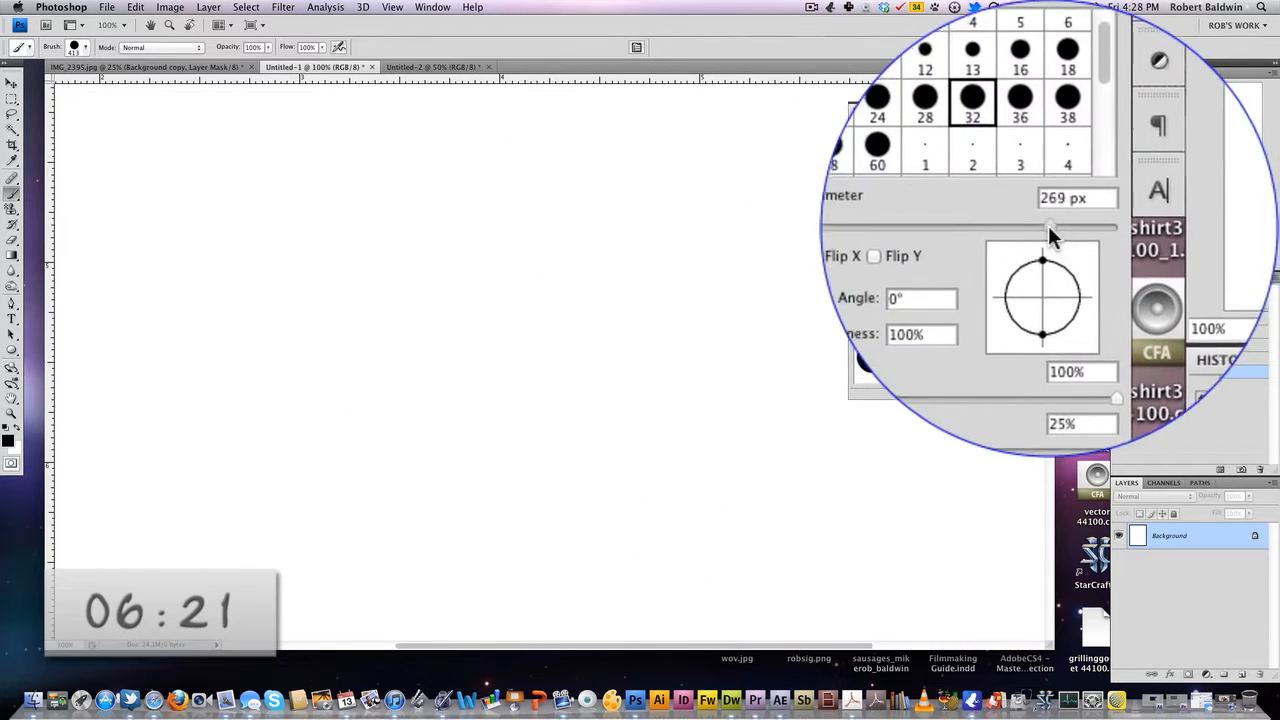
# Step: Stamp black 269 px dabs on the canvas to compare brush hardness at 100%, 0% and 45%, and clear them
pyautogui.click(646, 380)
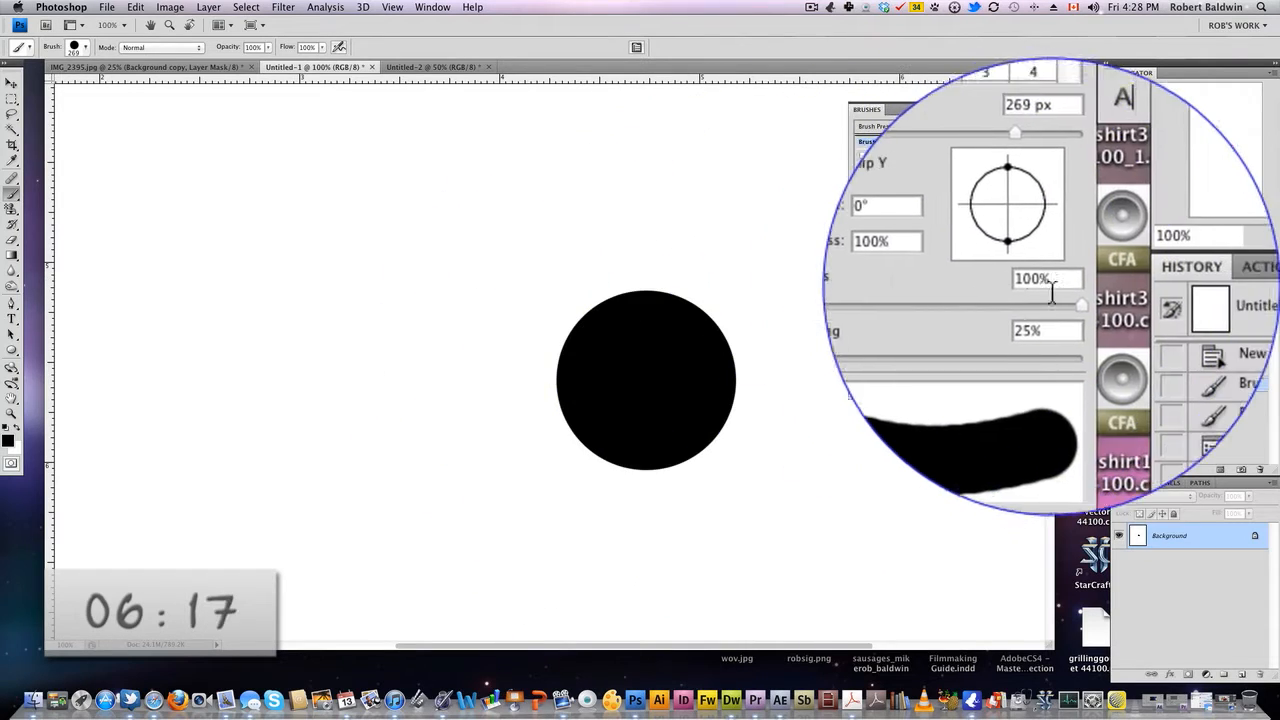
pyautogui.moveTo(1051, 291); pyautogui.dragTo(939, 294)
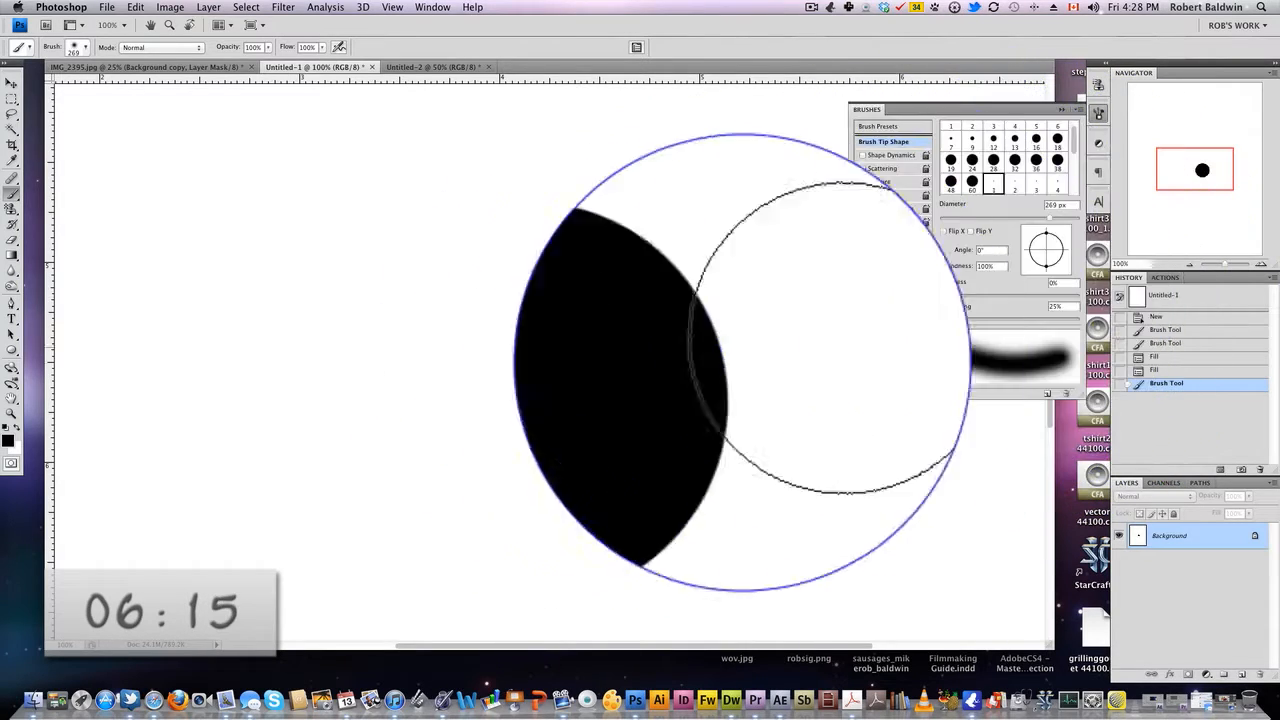
pyautogui.click(363, 374)
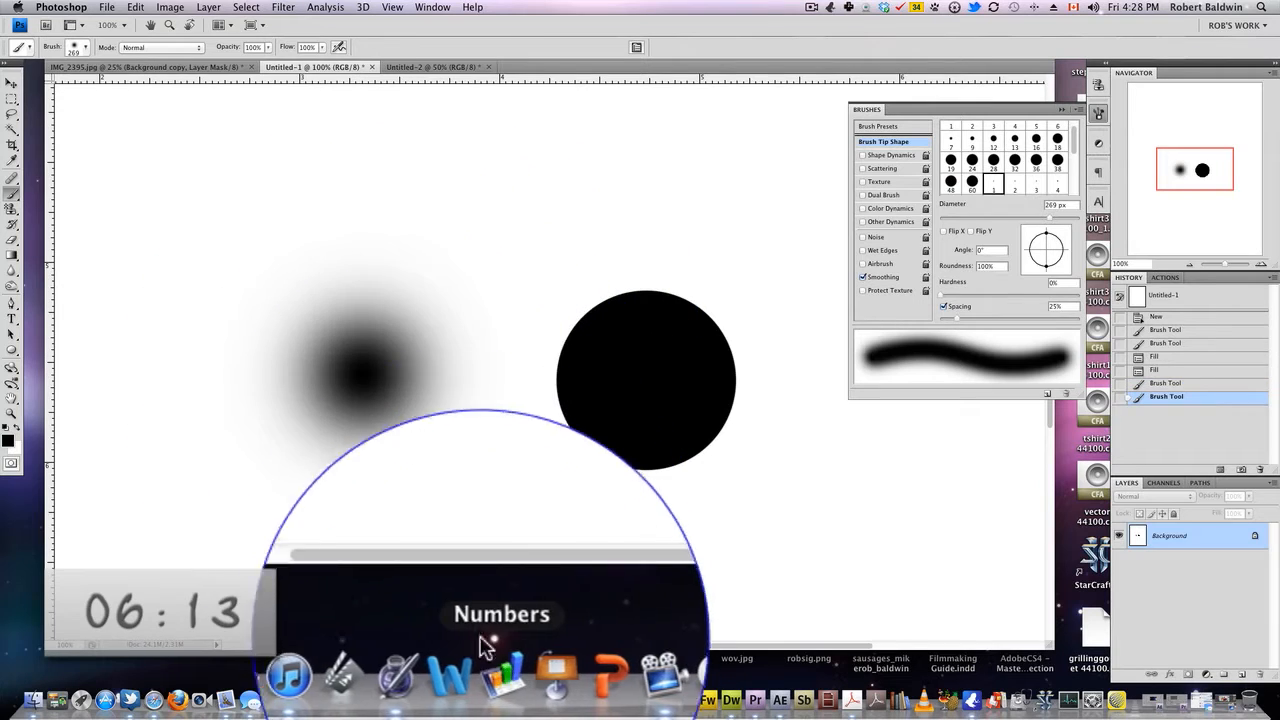
pyautogui.moveTo(939, 295); pyautogui.dragTo(989, 295)
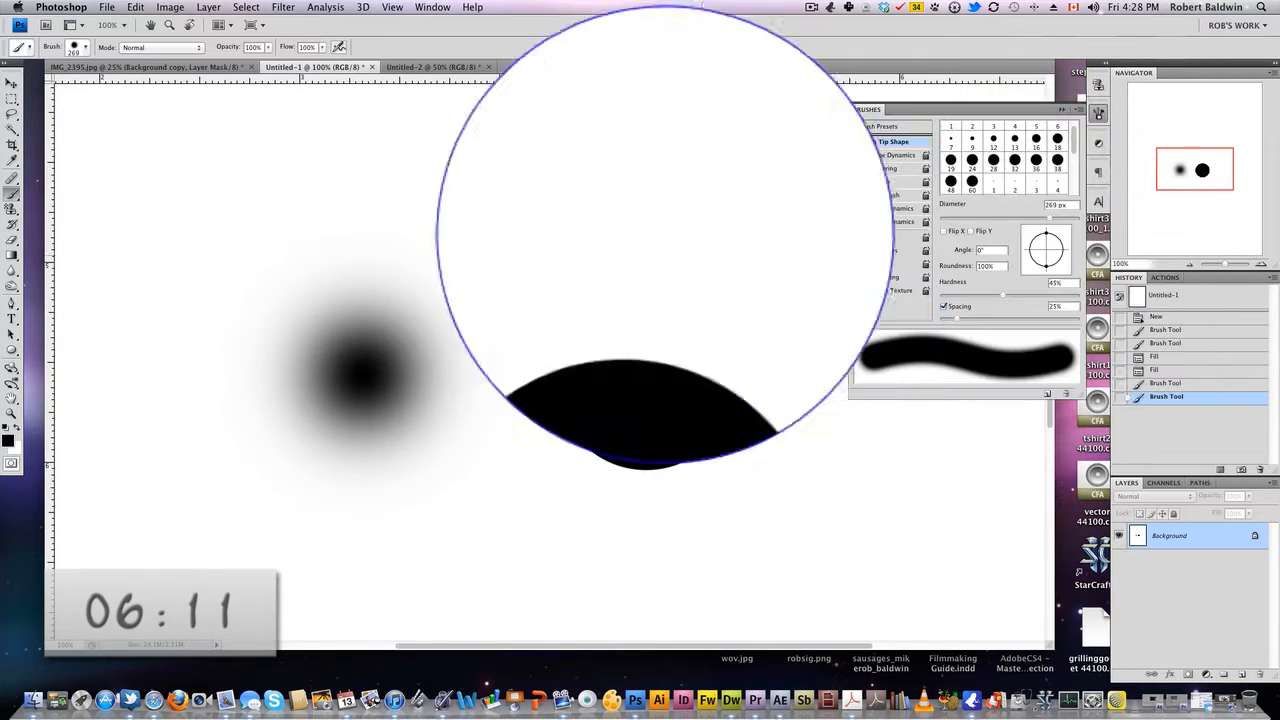
pyautogui.click(506, 220)
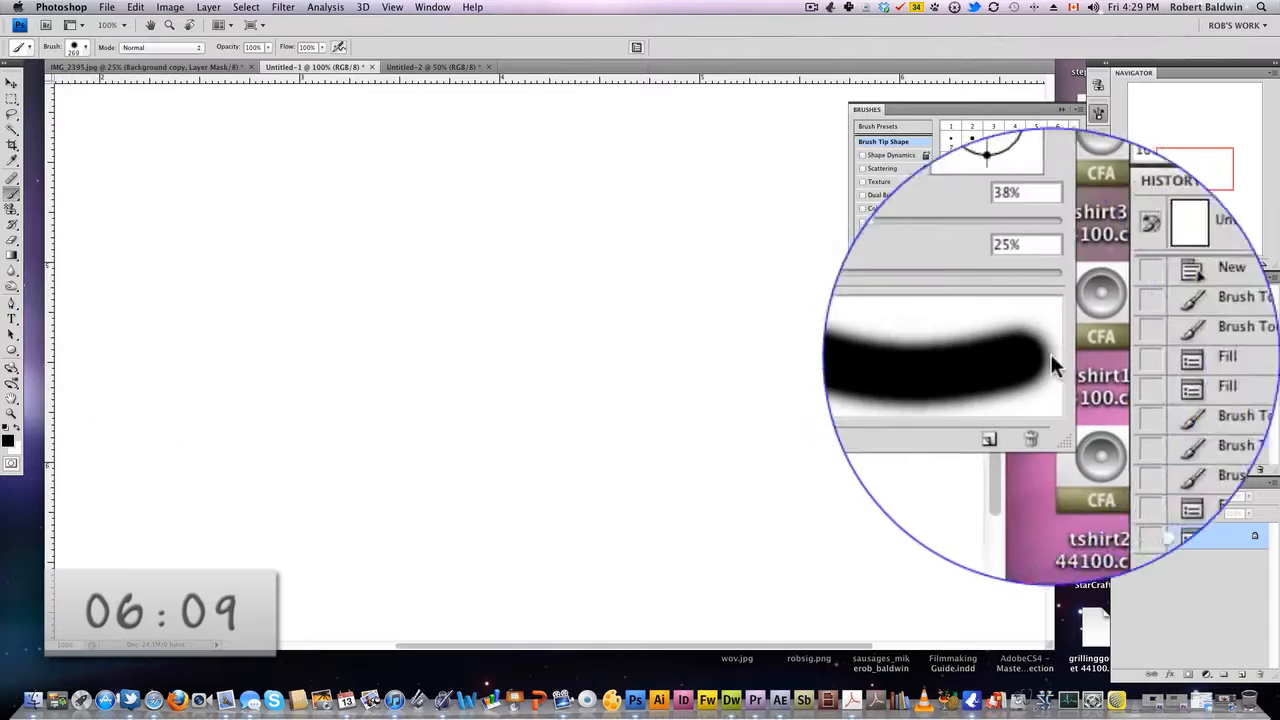
# Step: Set the brush to 81 px diameter, 35% hardness and 8% spacing, and test it with a curved stroke that is undone
pyautogui.moveTo(955, 317); pyautogui.dragTo(987, 293)
pyautogui.moveTo(1050, 226); pyautogui.dragTo(996, 219)
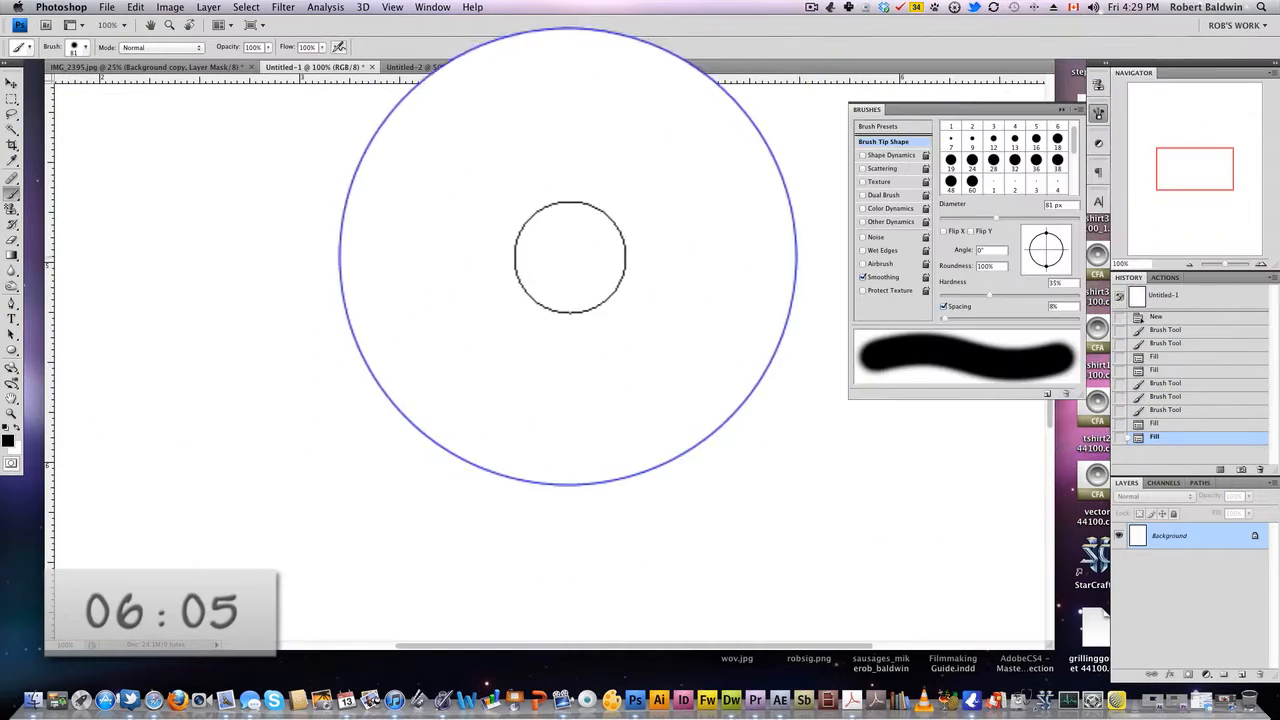
pyautogui.moveTo(276, 452)
pyautogui.mouseDown()
pyautogui.moveTo(448, 474)
pyautogui.moveTo(599, 355)
pyautogui.moveTo(642, 291)
pyautogui.moveTo(674, 388)
pyautogui.moveTo(663, 347)
pyautogui.mouseUp()
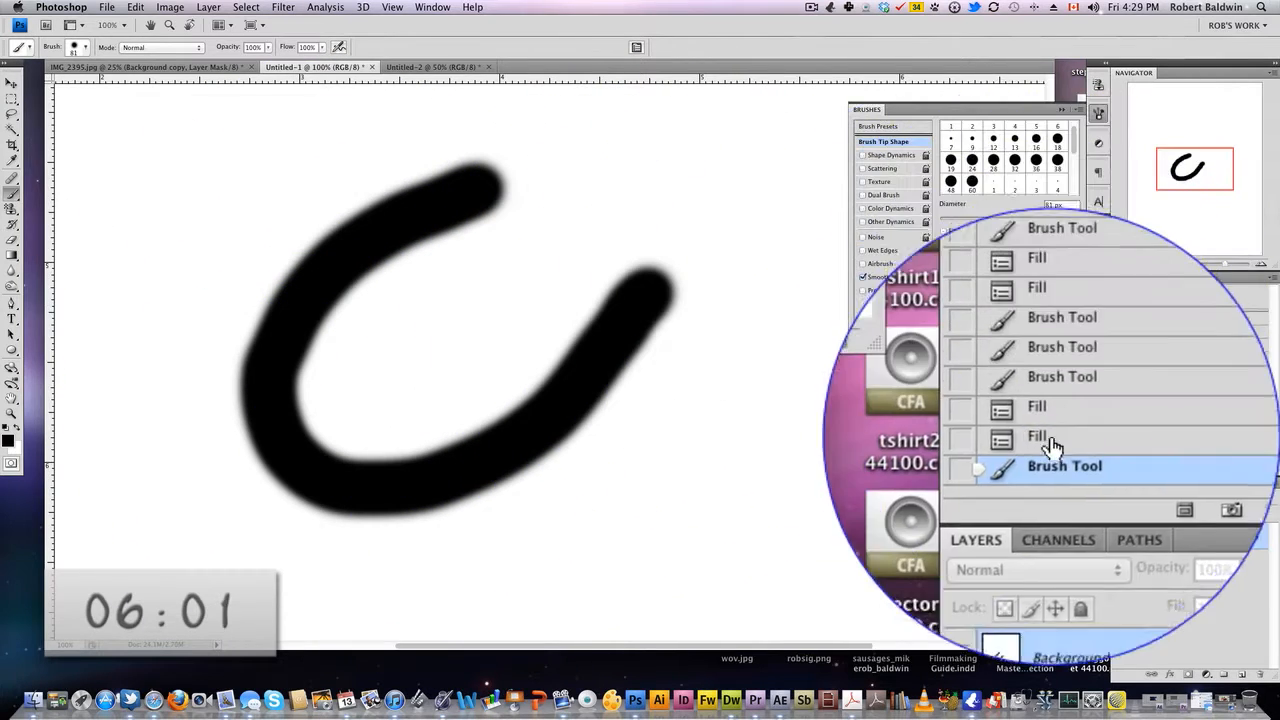
pyautogui.press('super+z')
# Step: Set the brush spacing to 187%, and test it with a curved stroke that is undone
pyautogui.moveTo(949, 317); pyautogui.dragTo(1018, 309)
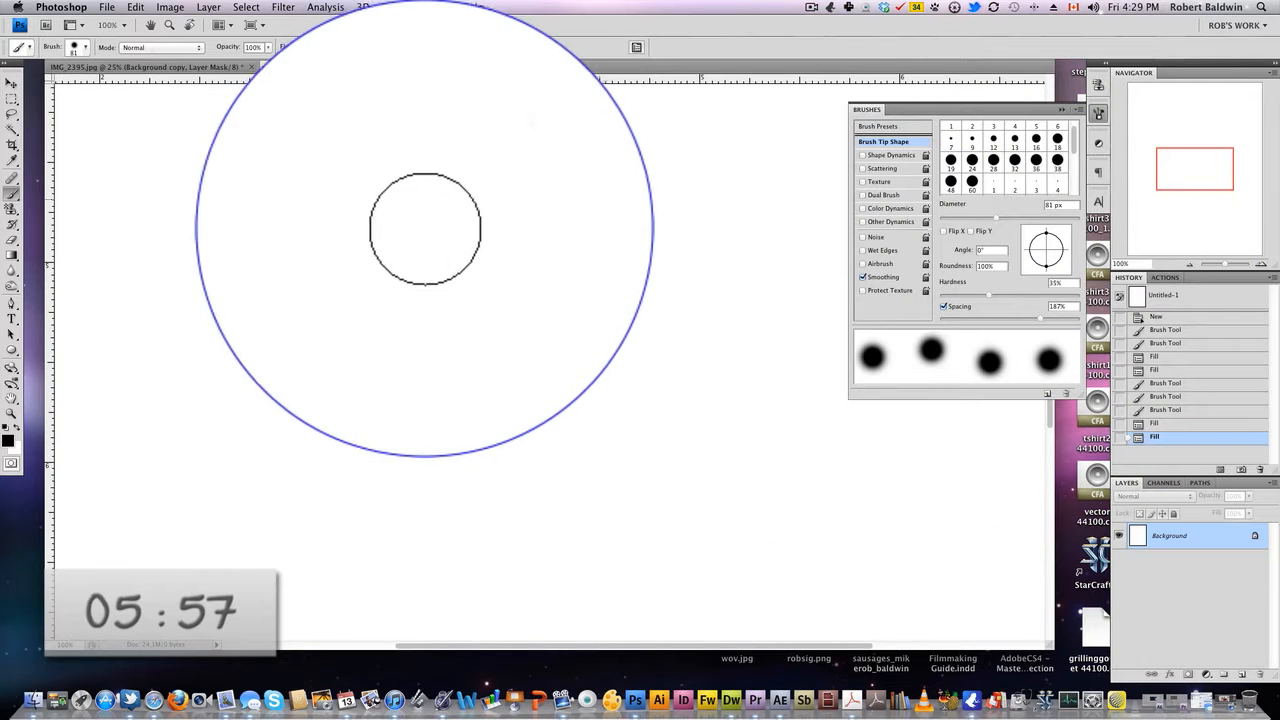
pyautogui.moveTo(268, 367)
pyautogui.mouseDown()
pyautogui.moveTo(320, 436)
pyautogui.moveTo(439, 433)
pyautogui.moveTo(735, 236)
pyautogui.mouseUp()
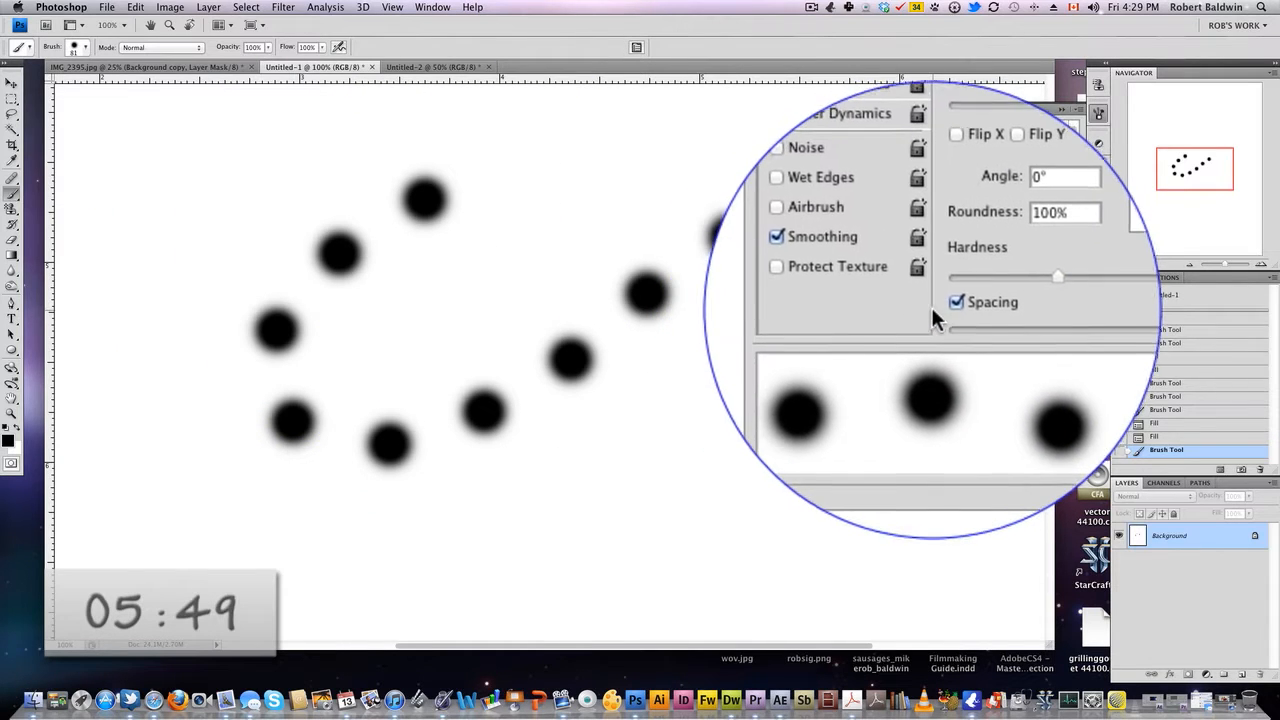
pyautogui.press('super+z')
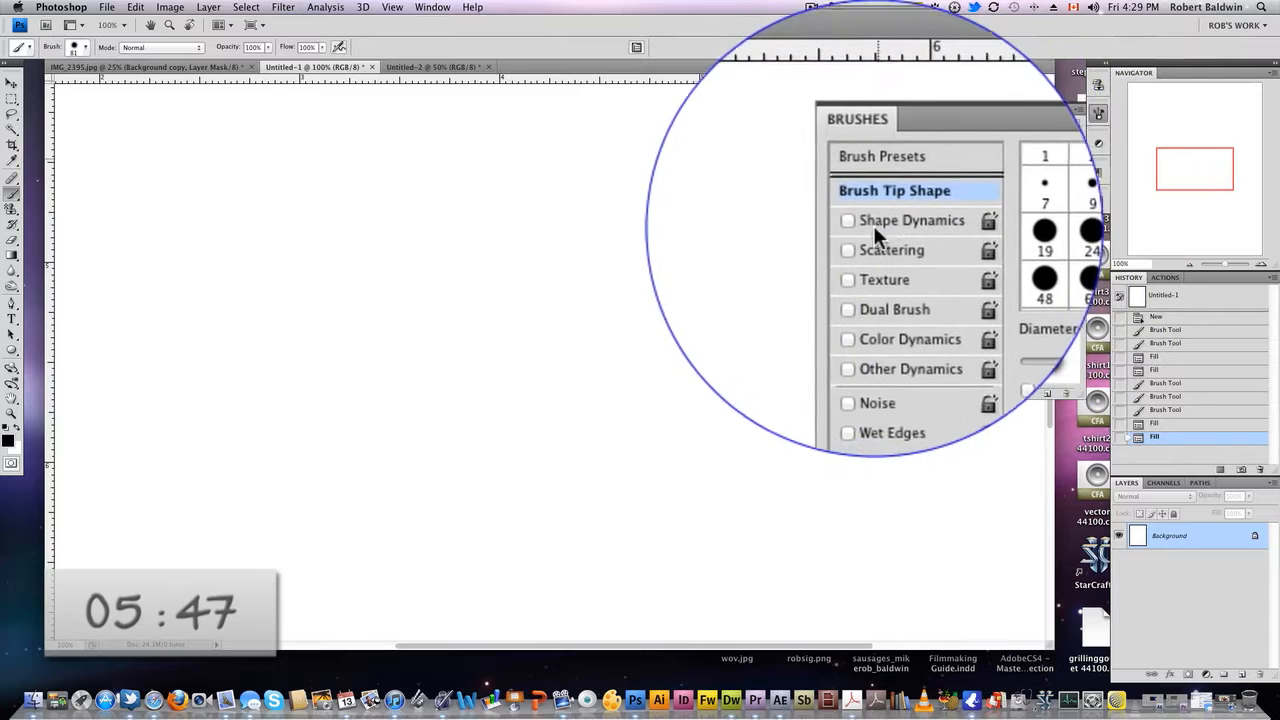
# Step: Enable Shape Dynamics with 87% size jitter, 100% angle jitter and 71% roundness jitter, and undo the test stroke
pyautogui.click(889, 228)
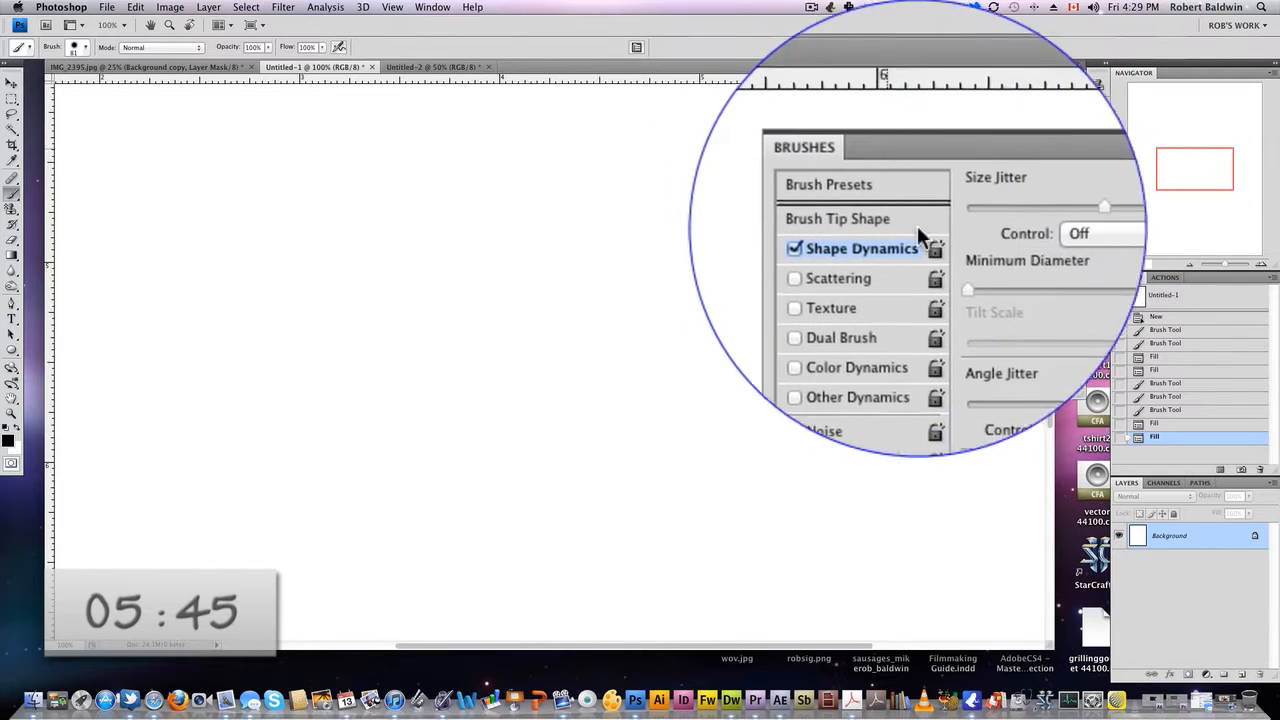
pyautogui.moveTo(1002, 226); pyautogui.dragTo(1051, 225)
pyautogui.moveTo(991, 264); pyautogui.dragTo(1037, 265)
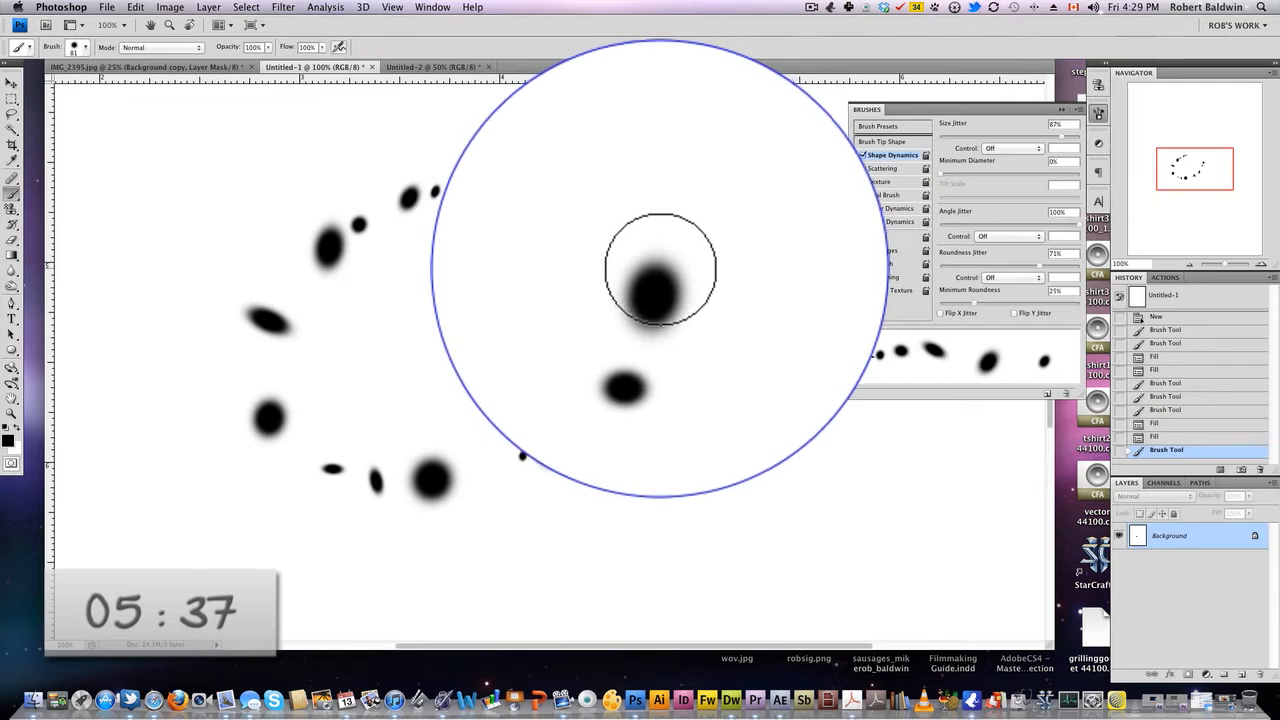
pyautogui.hotkey('ctrl', 'z')
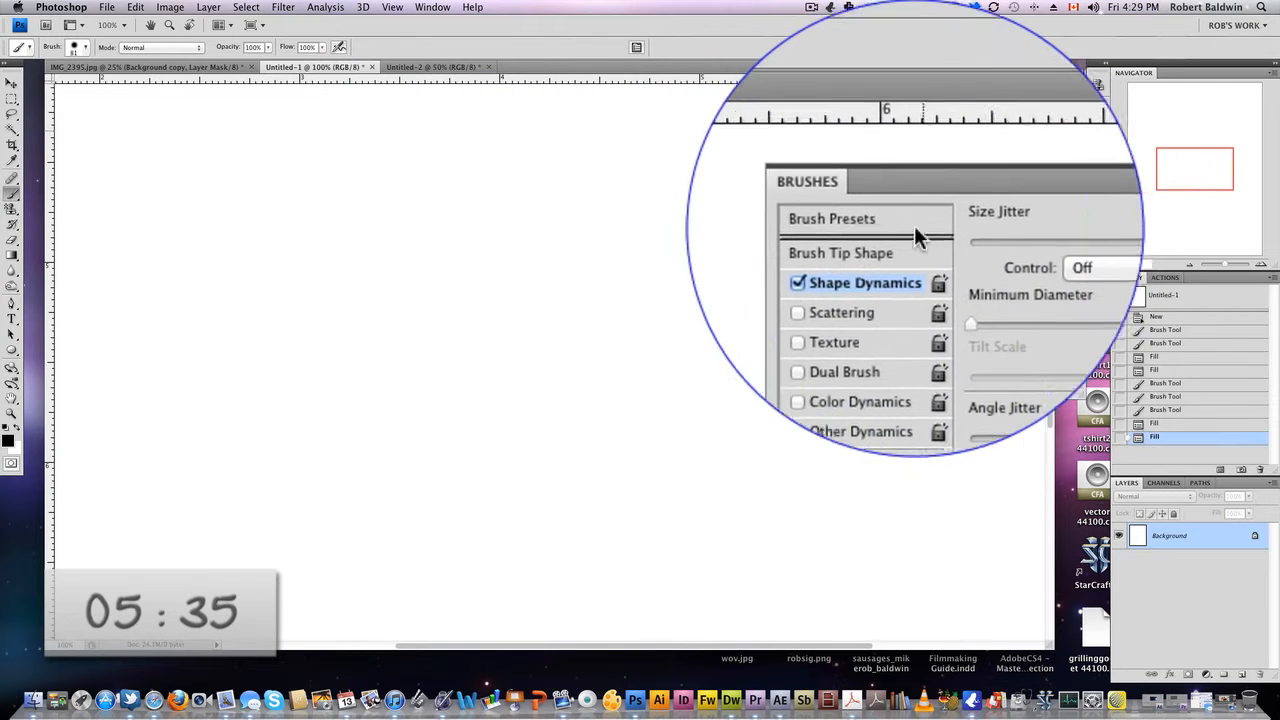
# Step: Enable Scattering with 455% scatter and a count of 2, and undo the test stroke
pyautogui.click(891, 226)
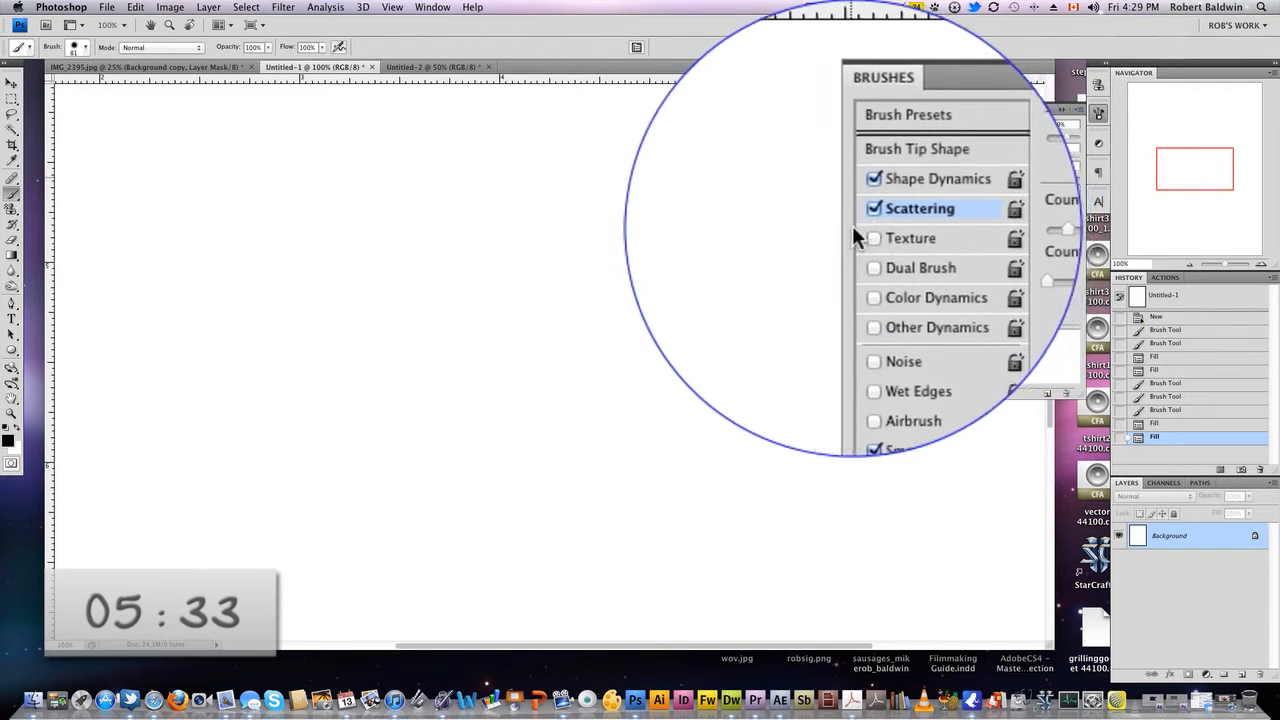
pyautogui.moveTo(969, 139); pyautogui.dragTo(1003, 137)
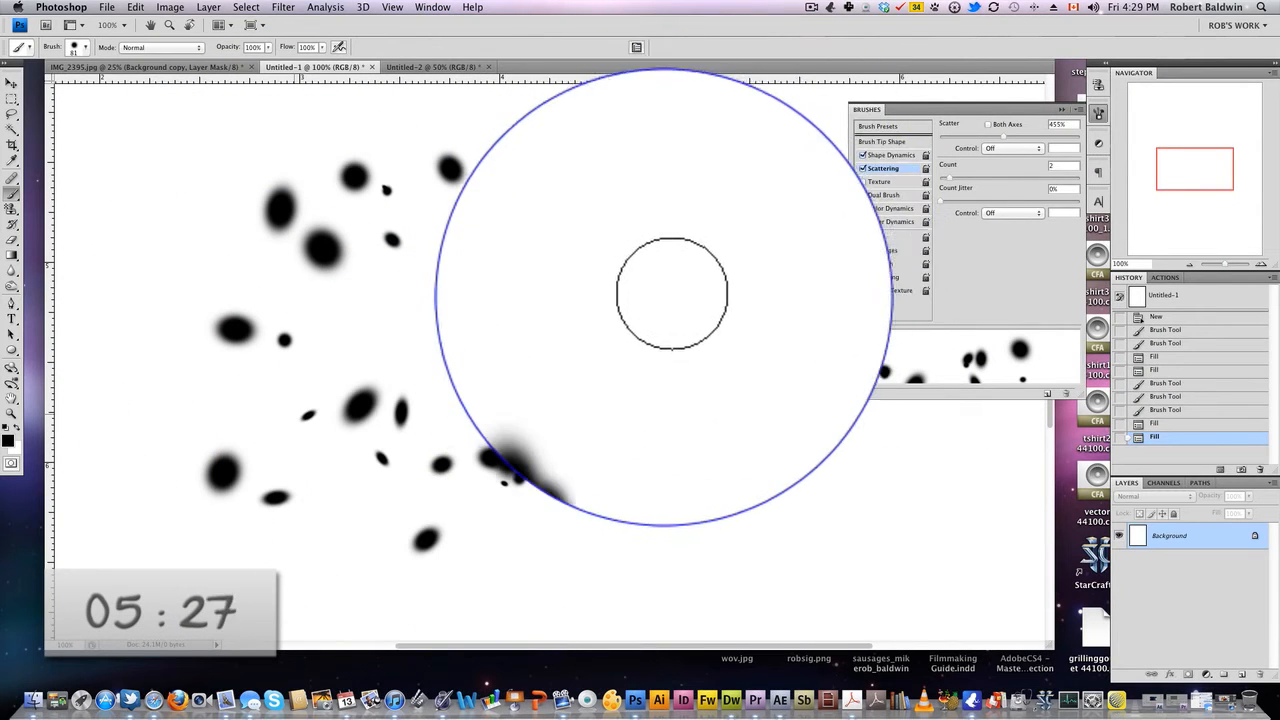
pyautogui.press('super+z')
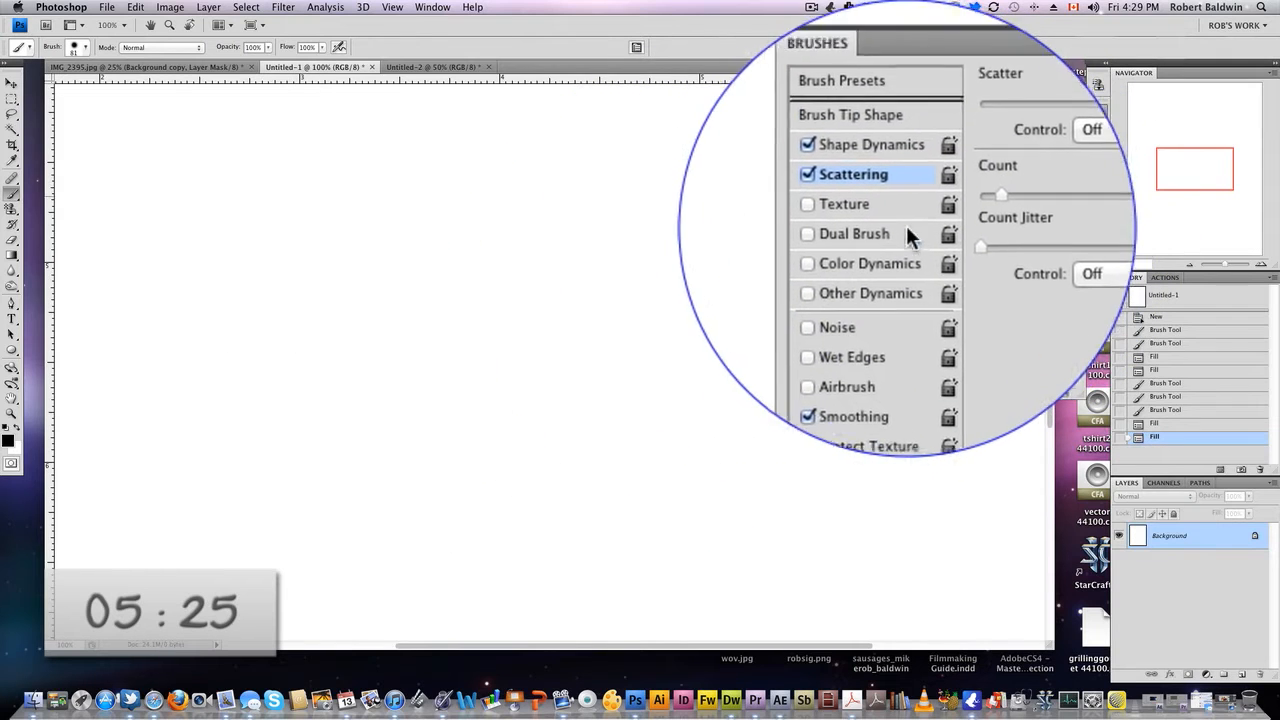
# Step: Enable Other Dynamics with 87% opacity jitter and paint scattered dabs of varying opacity across the canvas
pyautogui.click(890, 225)
pyautogui.moveTo(959, 223); pyautogui.dragTo(1050, 225)
pyautogui.moveTo(1051, 139); pyautogui.dragTo(1059, 139)
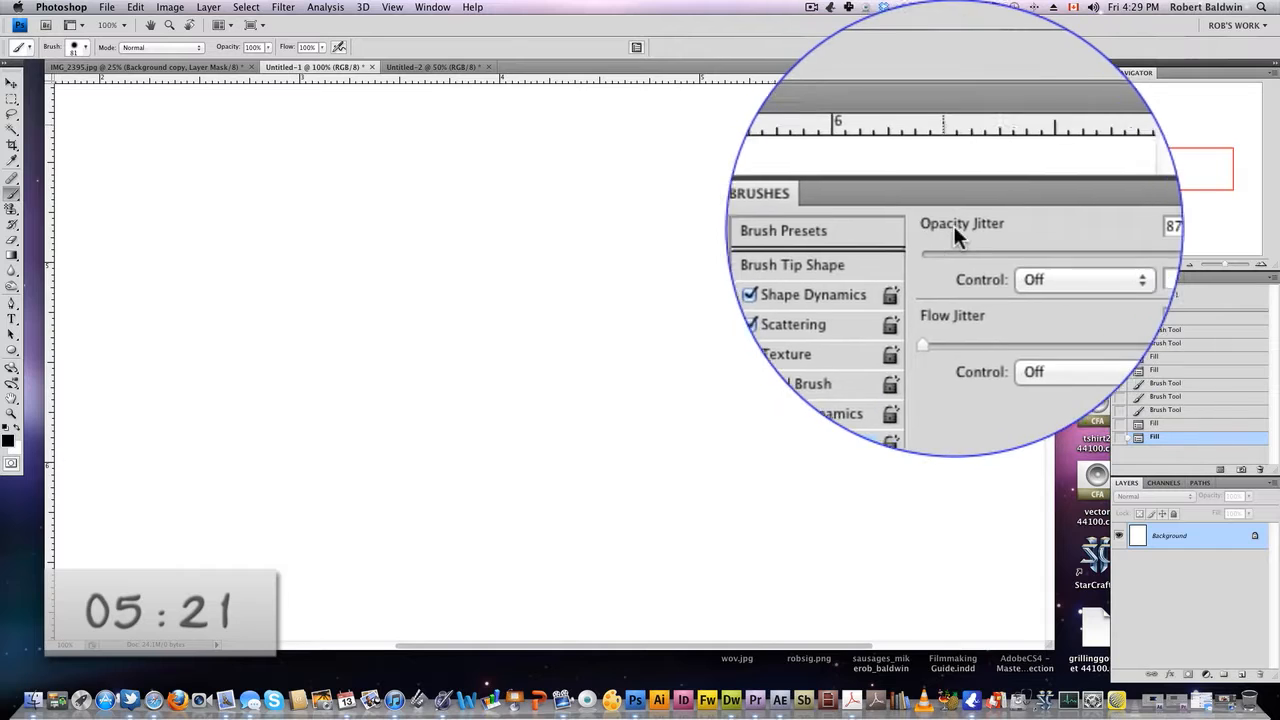
pyautogui.moveTo(388, 230); pyautogui.dragTo(388, 227)
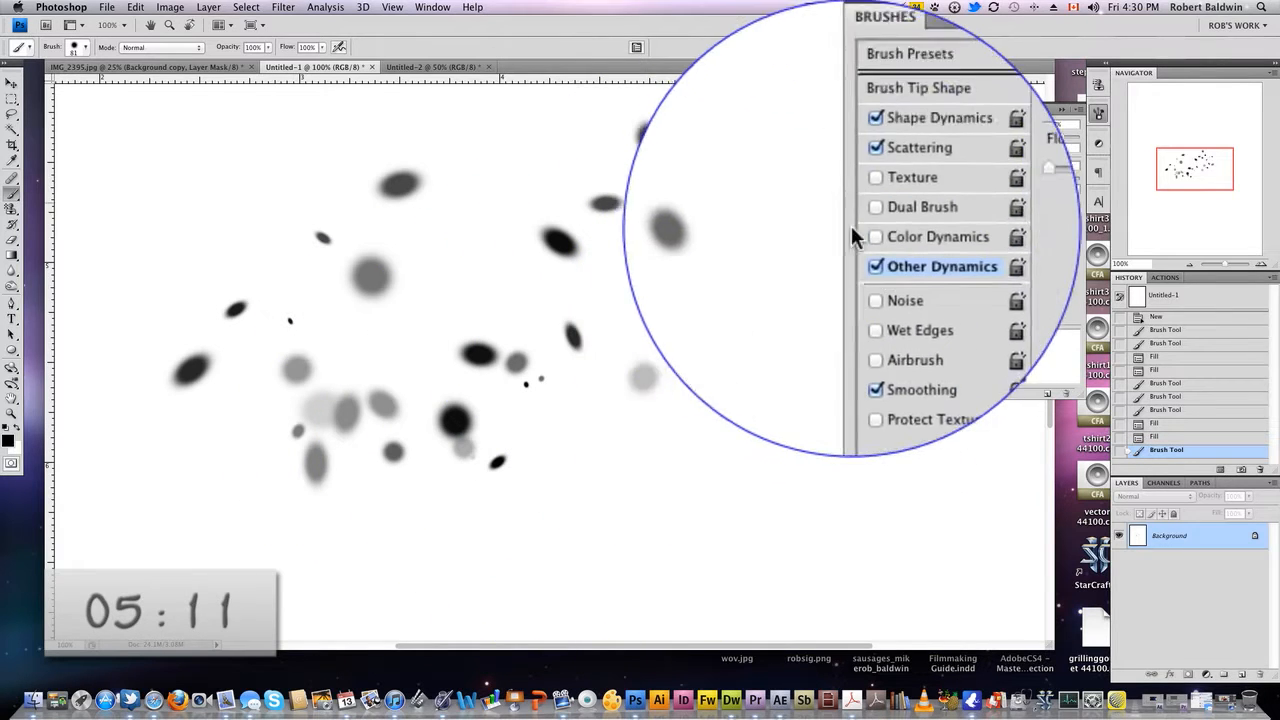
# Step: Replace the brush presets with the Japanese_Foliage set and paint with its 1724 px blossom brush
pyautogui.click(895, 227)
pyautogui.click(903, 226)
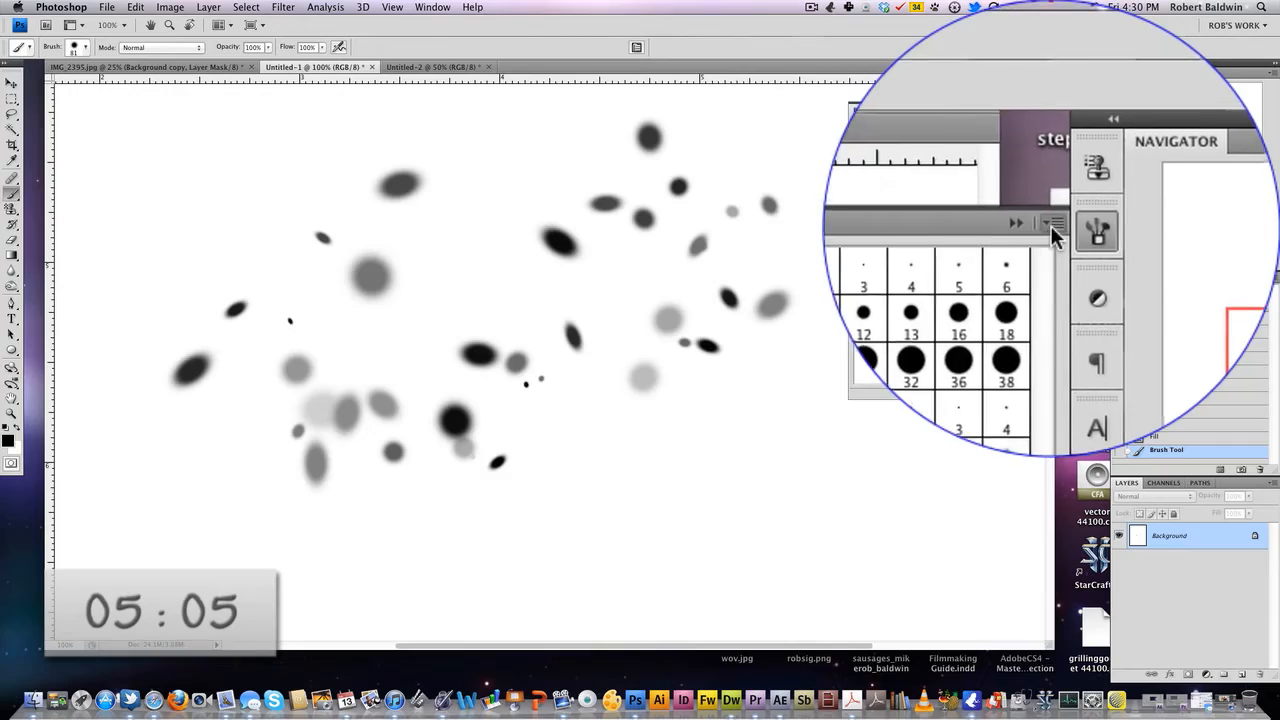
pyautogui.click(1050, 223)
pyautogui.moveTo(987, 668)
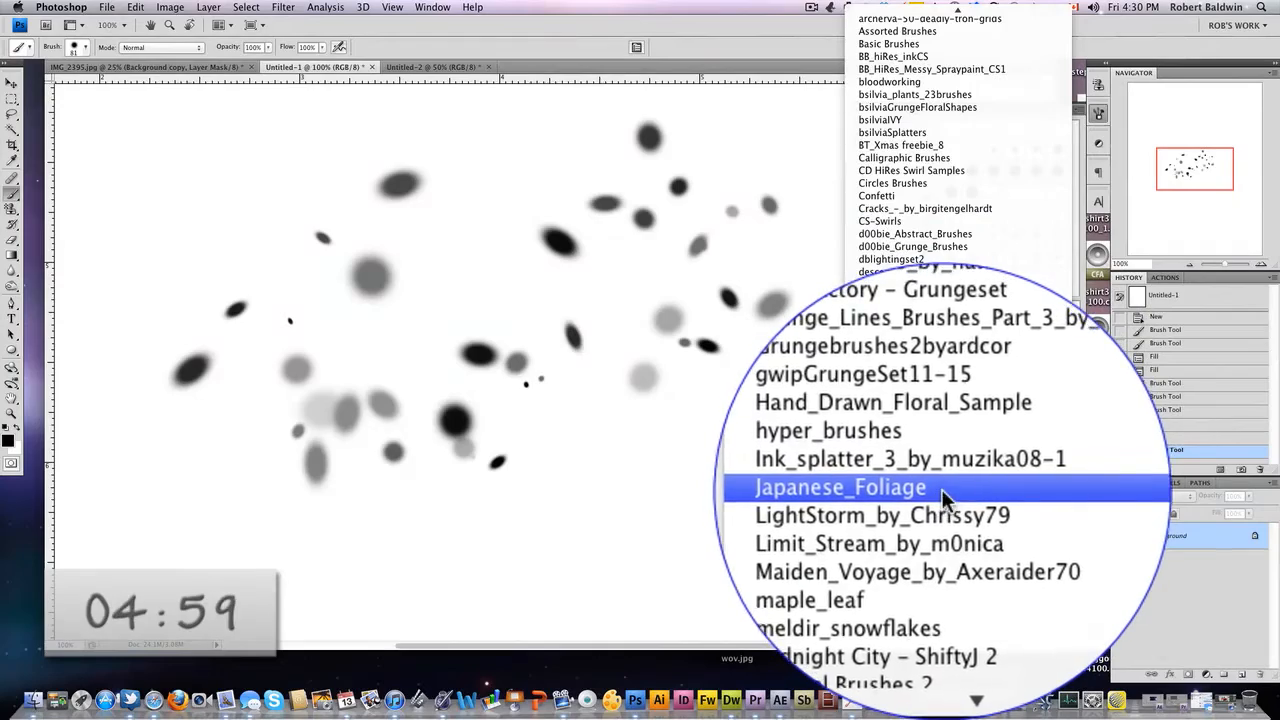
pyautogui.click(939, 489)
pyautogui.click(1050, 430)
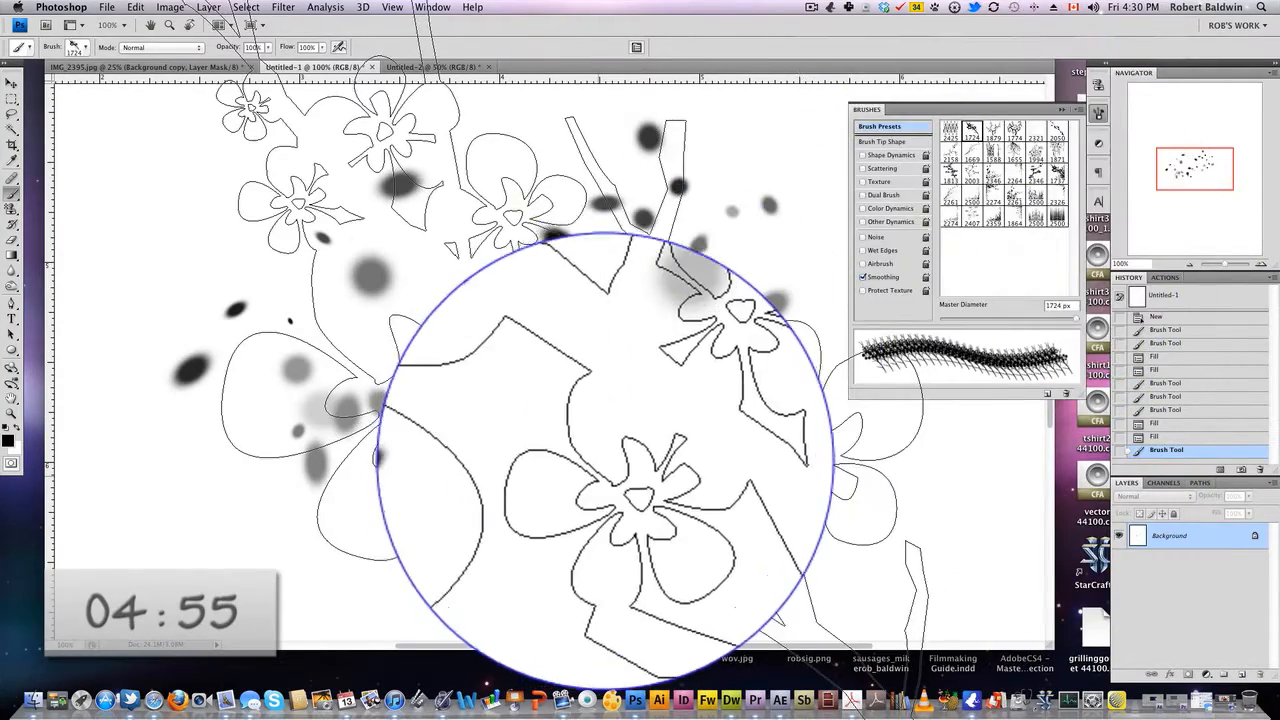
pyautogui.moveTo(640, 471); pyautogui.dragTo(682, 400)
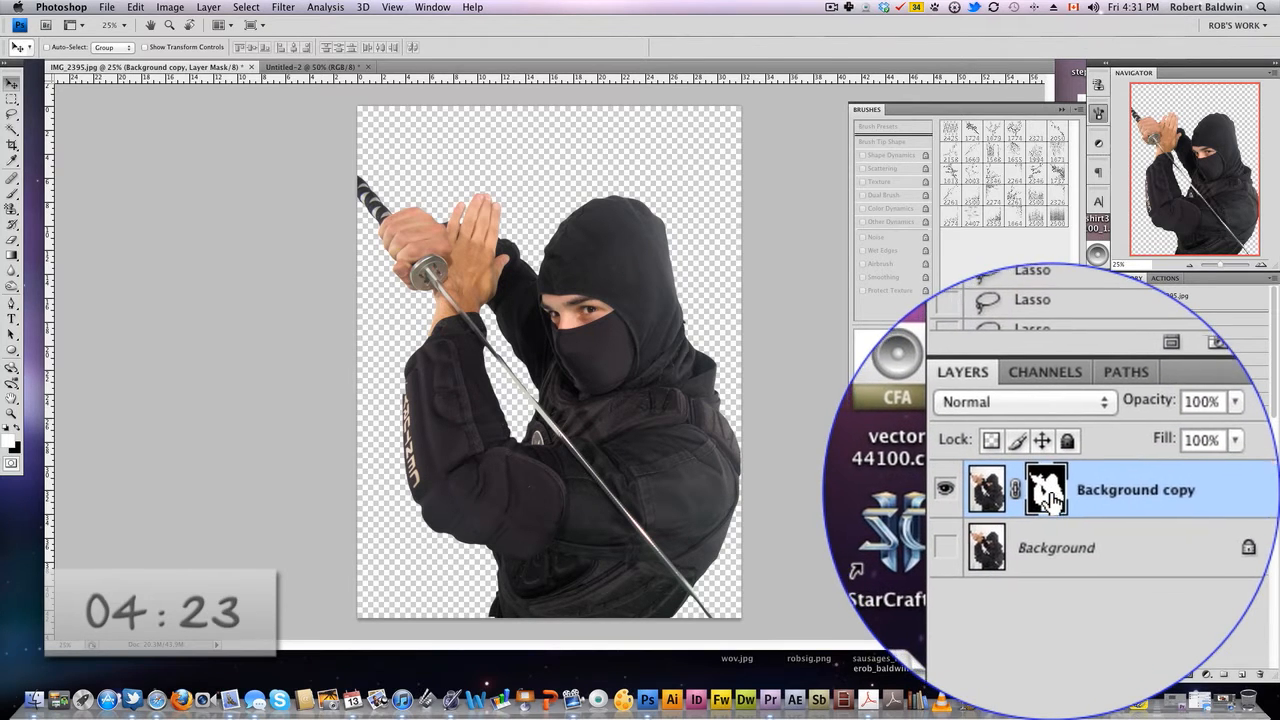
# Step: Display the Background copy's layer mask in the ninja photo and load the Basic Brushes set for the Brush tool
pyautogui.keyDown('alt'); pyautogui.click(1050, 497); pyautogui.keyUp('alt')
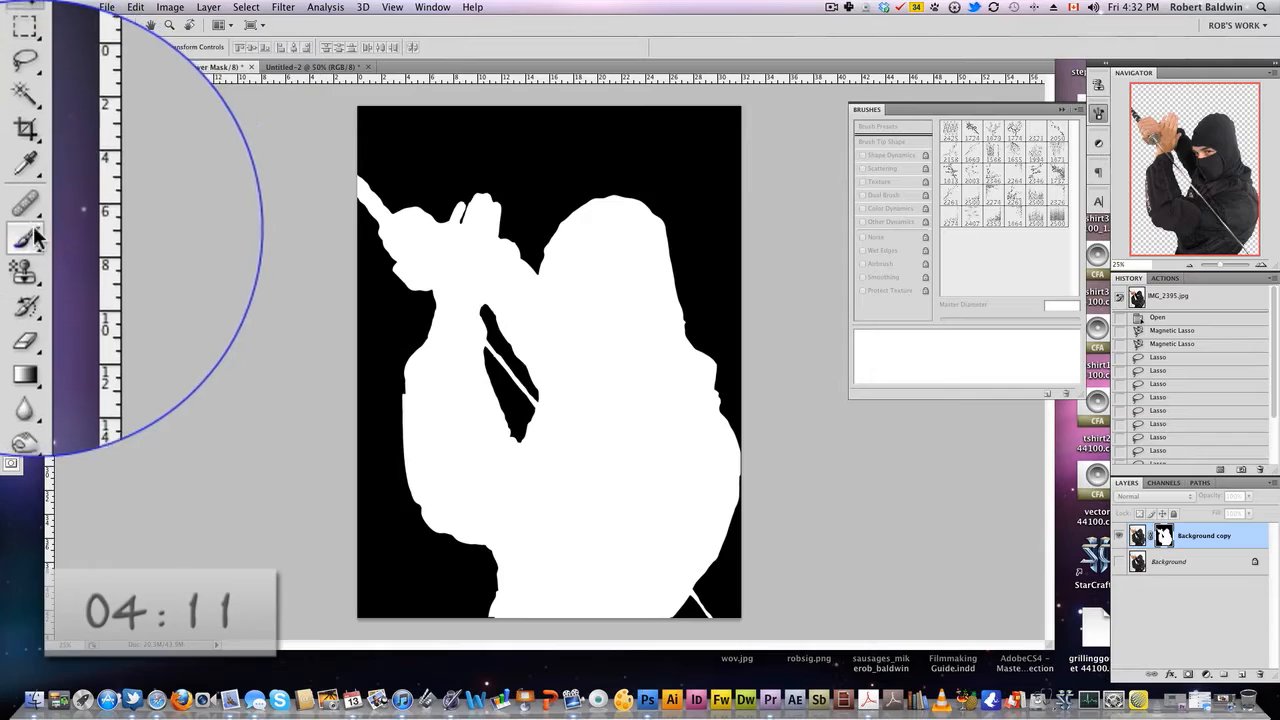
pyautogui.click(16, 193)
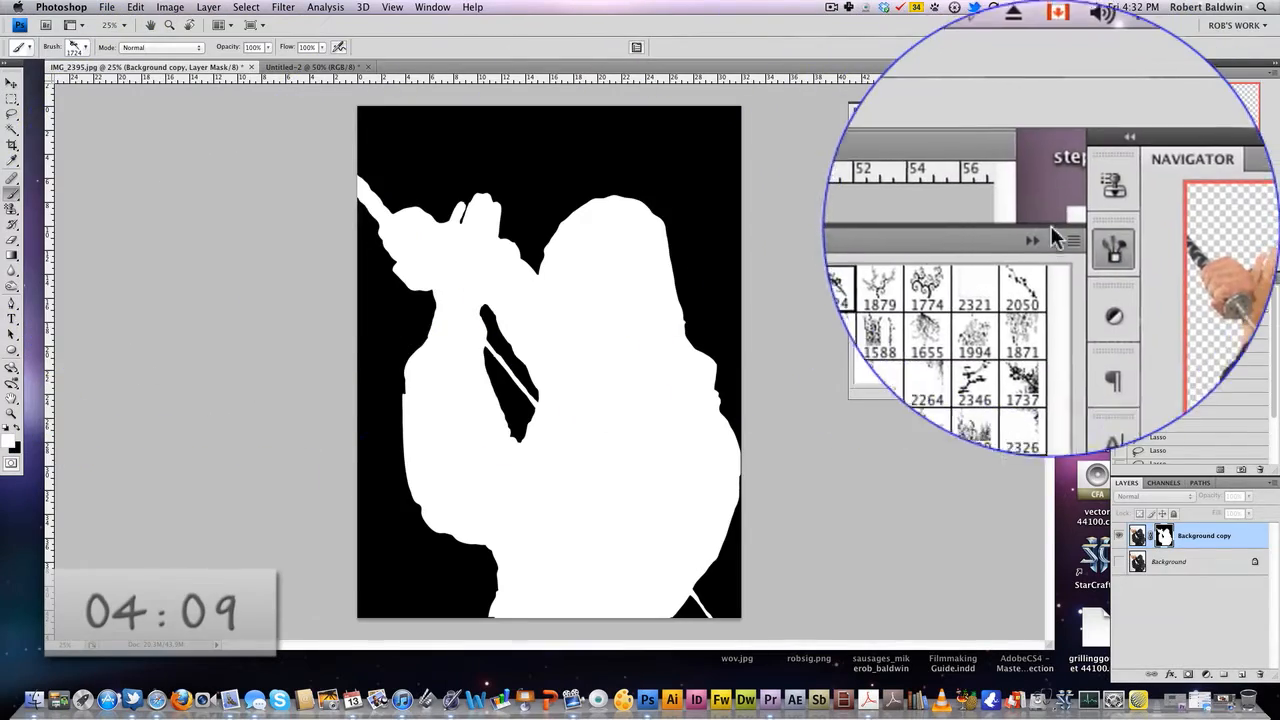
pyautogui.click(1047, 122)
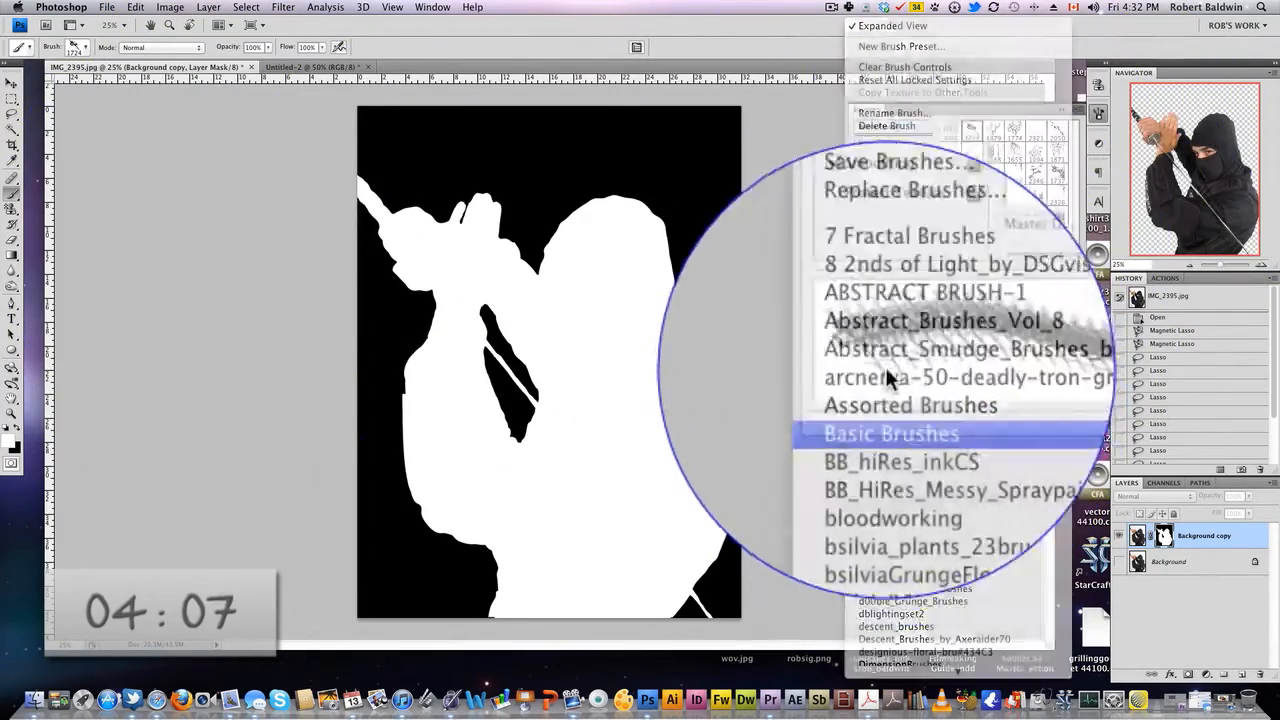
pyautogui.click(885, 398)
pyautogui.click(990, 416)
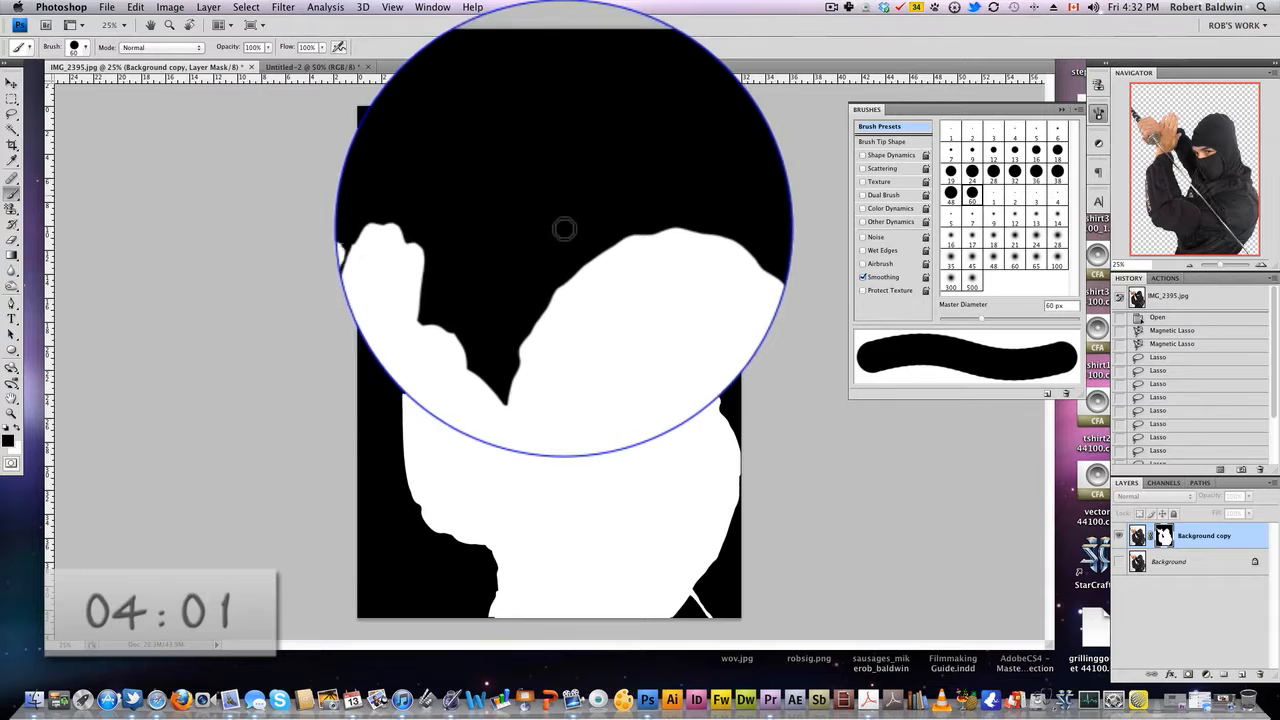
# Step: Paint a black 60 px V-shaped stroke across the ninja's head in the mask, check the image, and revert to the Add Layer Mask state
pyautogui.moveTo(578, 229)
pyautogui.mouseDown()
pyautogui.moveTo(600, 277)
pyautogui.moveTo(657, 266)
pyautogui.moveTo(708, 234)
pyautogui.moveTo(769, 229)
pyautogui.mouseUp()
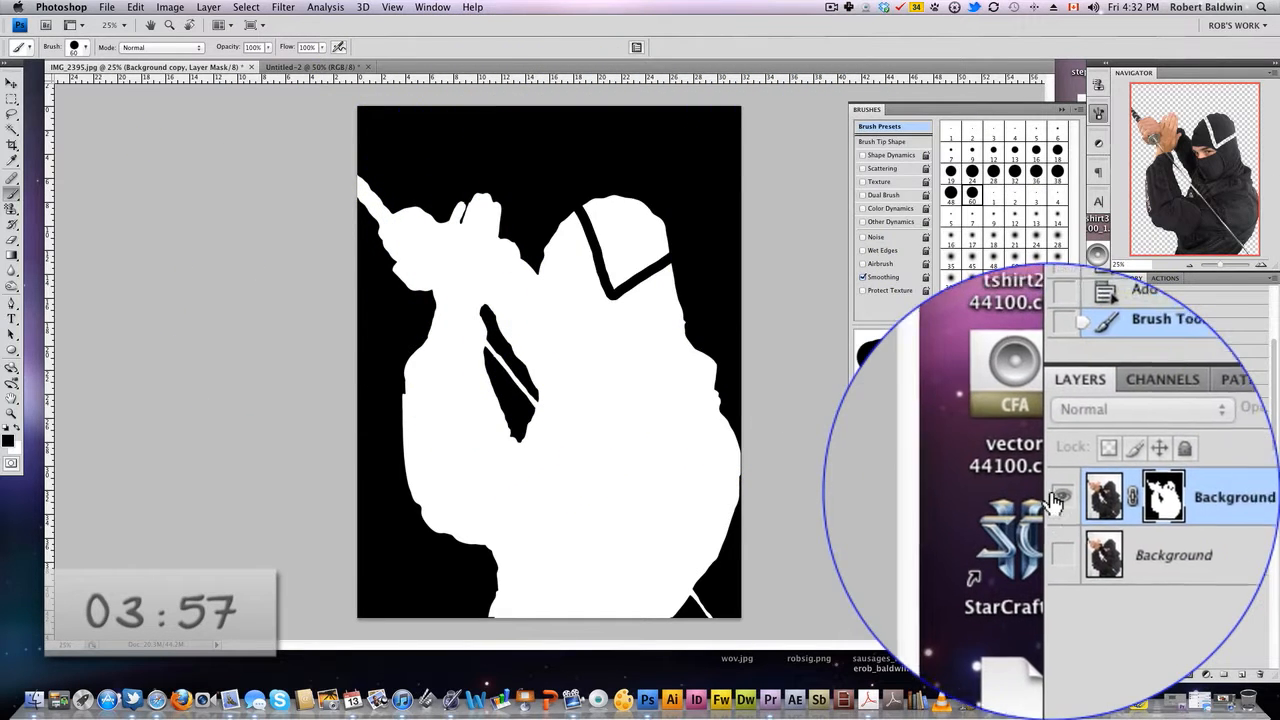
pyautogui.click(1137, 536)
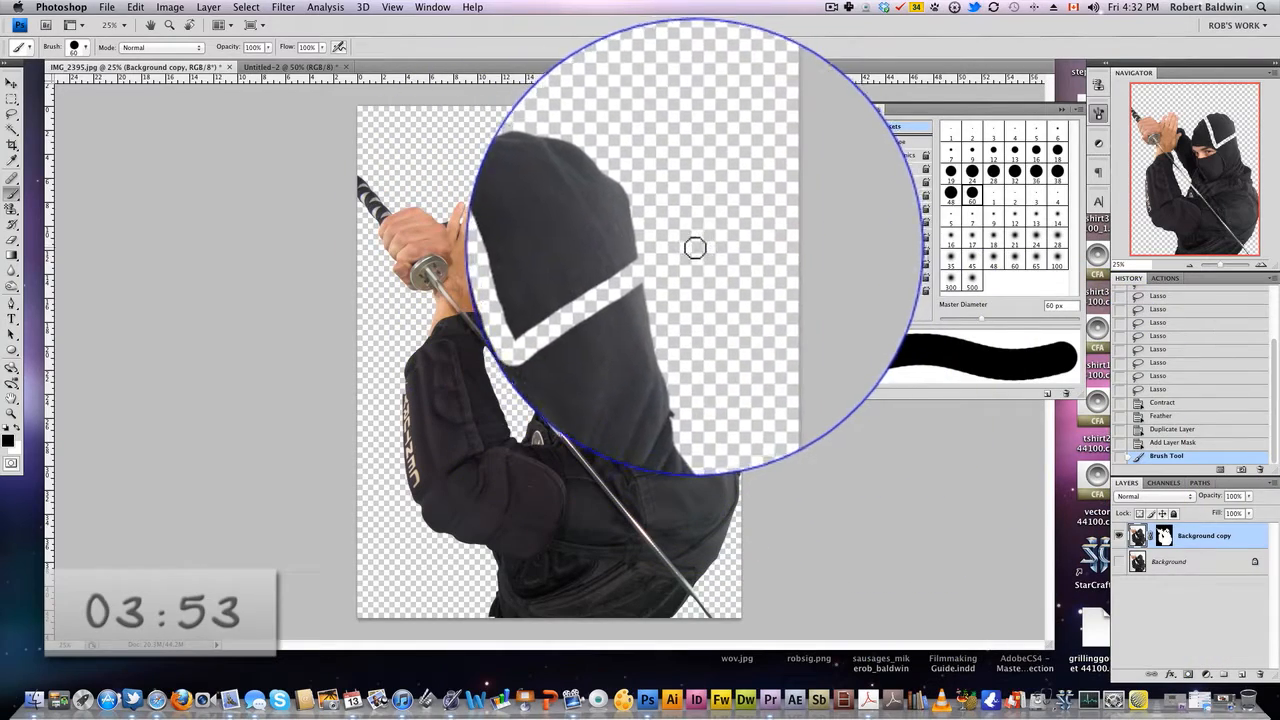
pyautogui.keyDown('alt'); pyautogui.click(1055, 497); pyautogui.keyUp('alt')
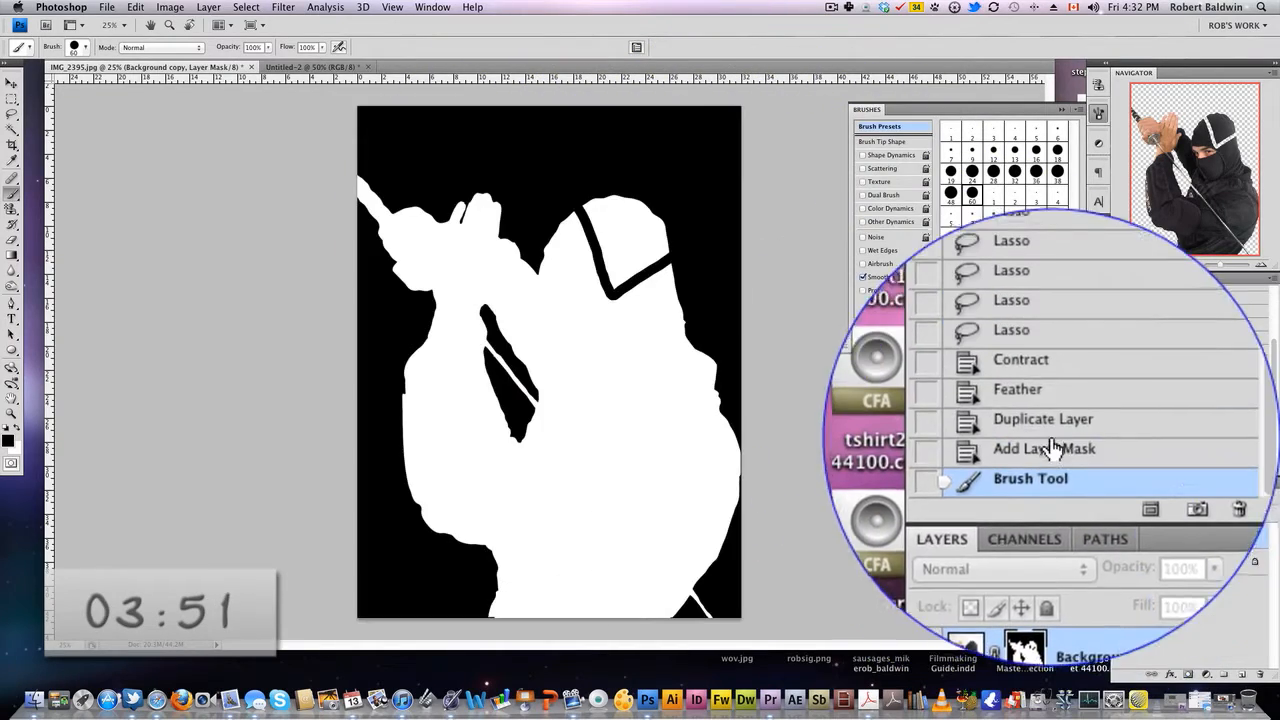
pyautogui.click(1080, 450)
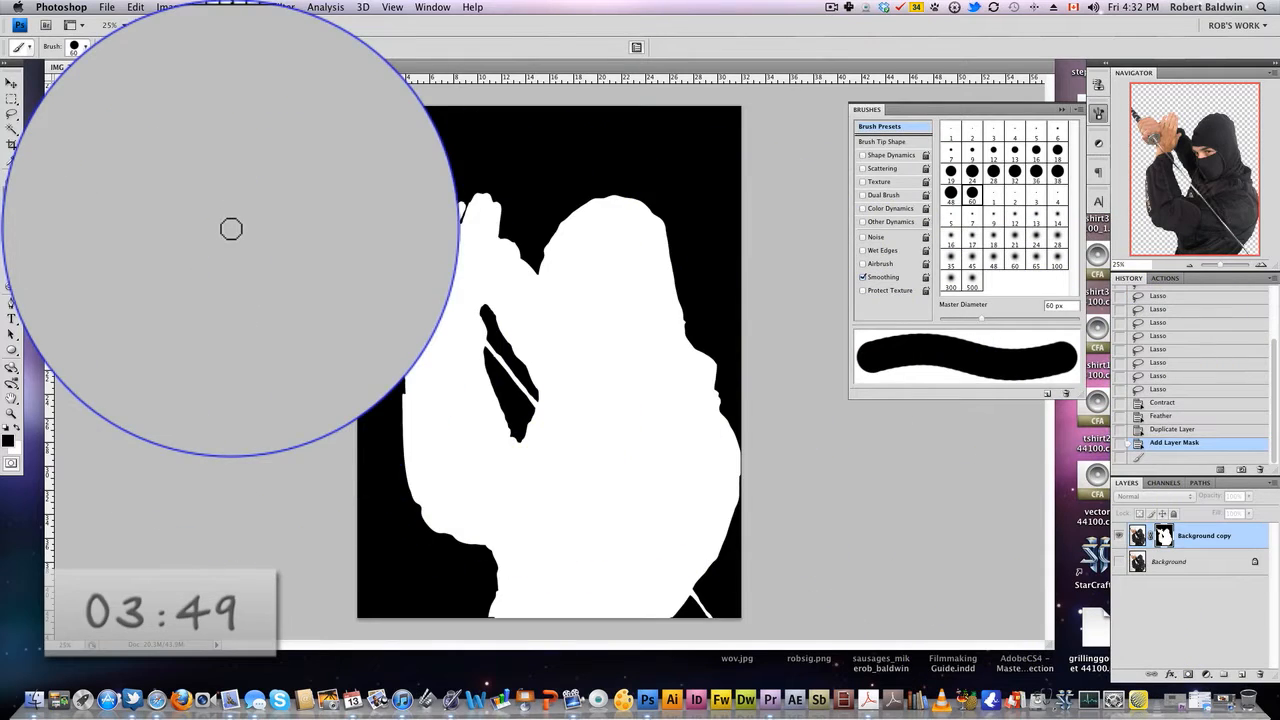
# Step: Inspect the cutout edges around the ninja's raised fingers at 200%, in the mask and in the masked image
pyautogui.press('super+plus')
pyautogui.press('super+plus')
pyautogui.moveTo(1198, 140); pyautogui.dragTo(1176, 125)
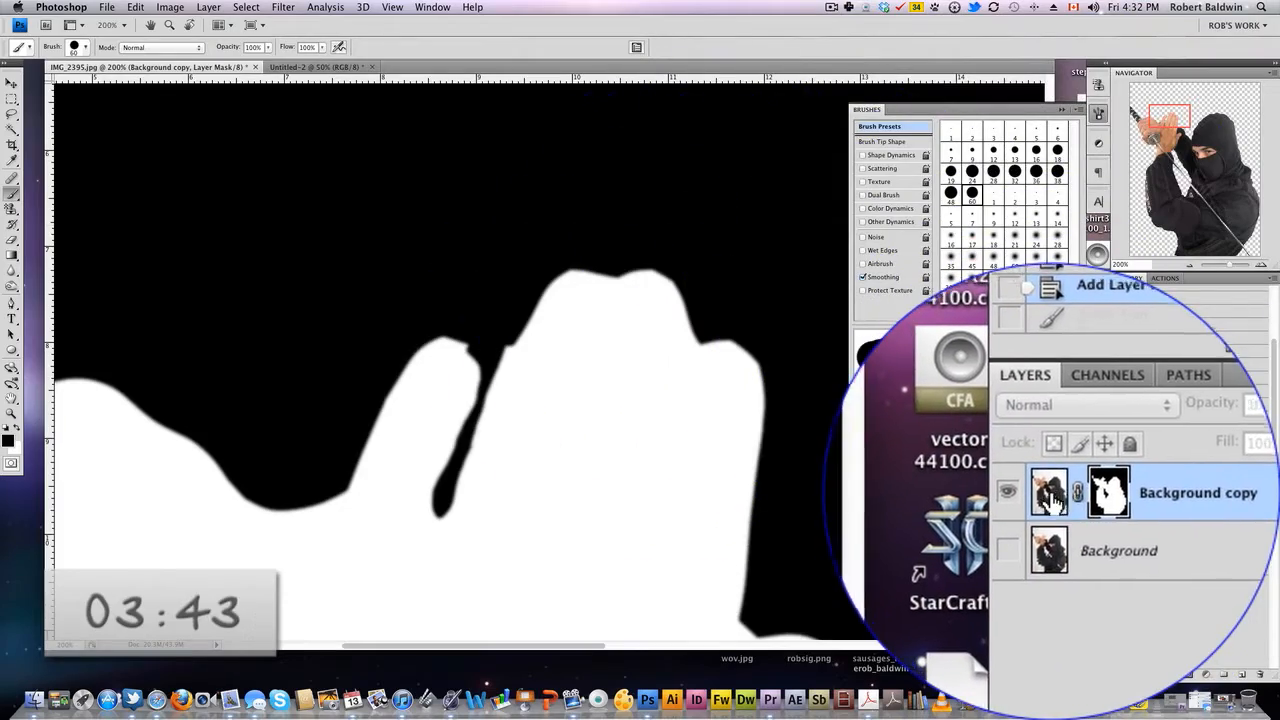
pyautogui.click(1138, 536)
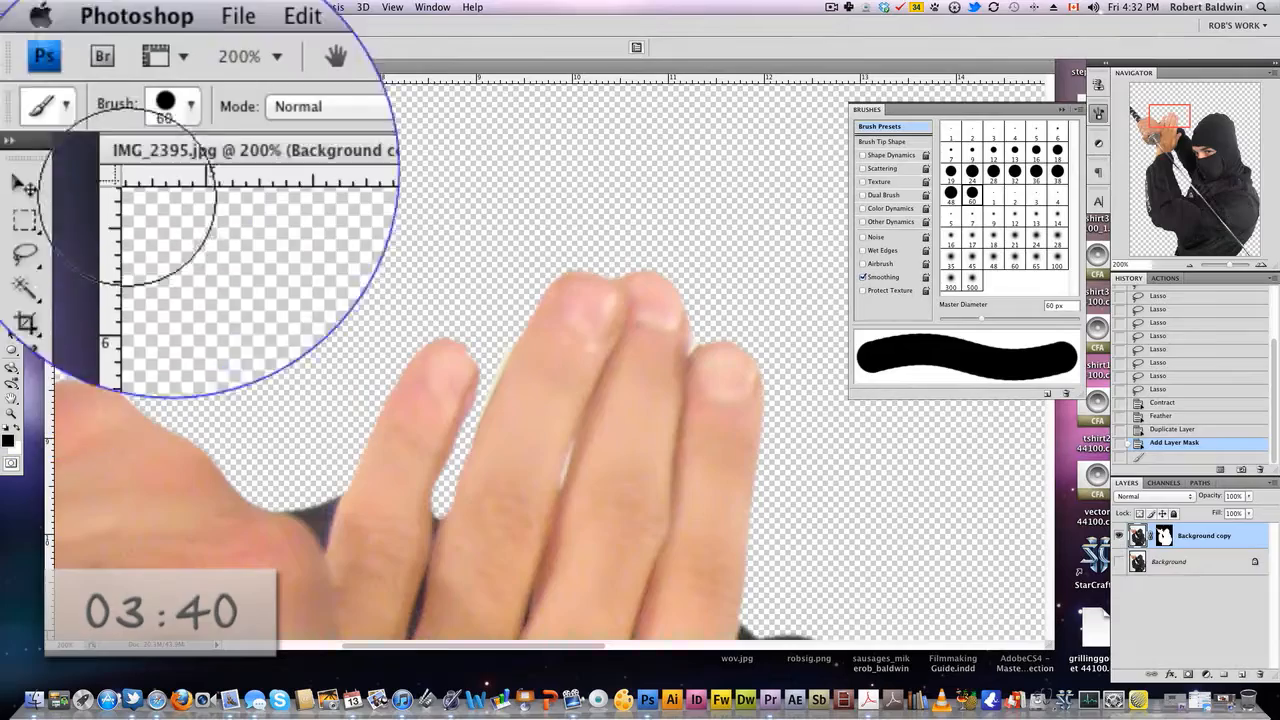
# Step: Set the brush to 7 px diameter and 21% hardness, swap the foreground and background colors, and display the Background copy's layer mask
pyautogui.click(189, 106)
pyautogui.moveTo(108, 194); pyautogui.dragTo(96, 194)
pyautogui.moveTo(224, 232); pyautogui.dragTo(96, 223)
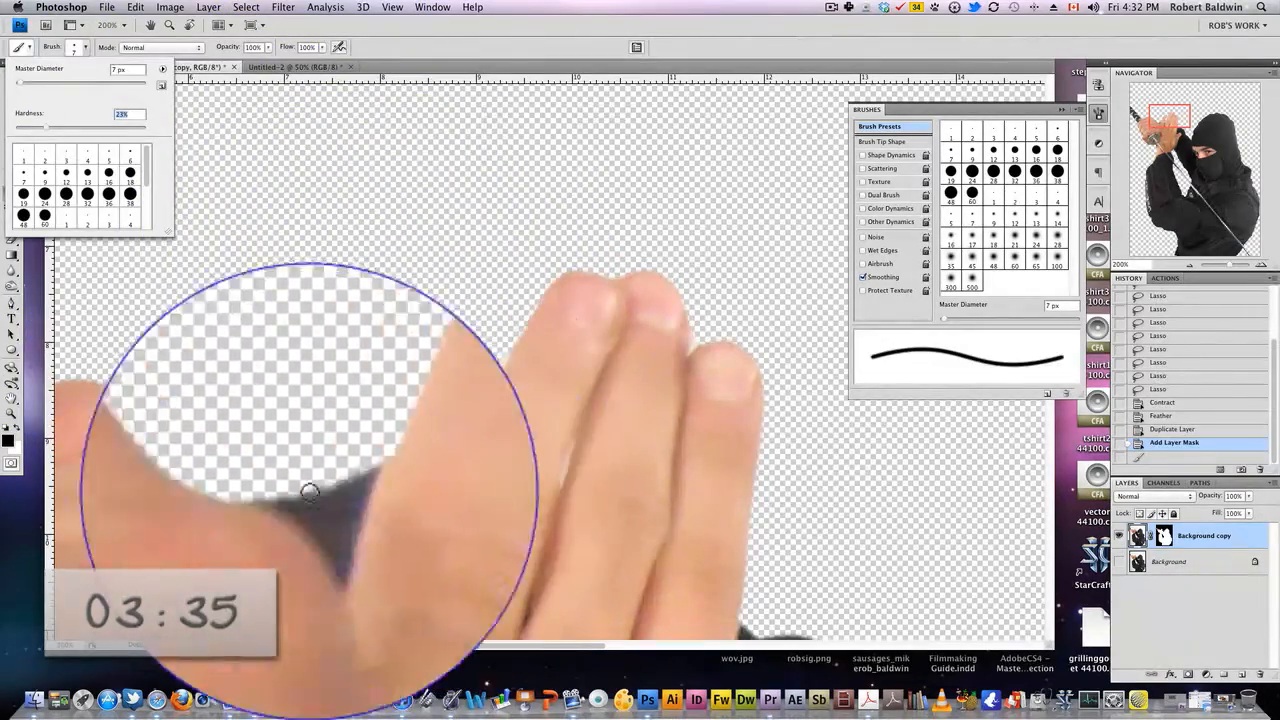
pyautogui.click(17, 428)
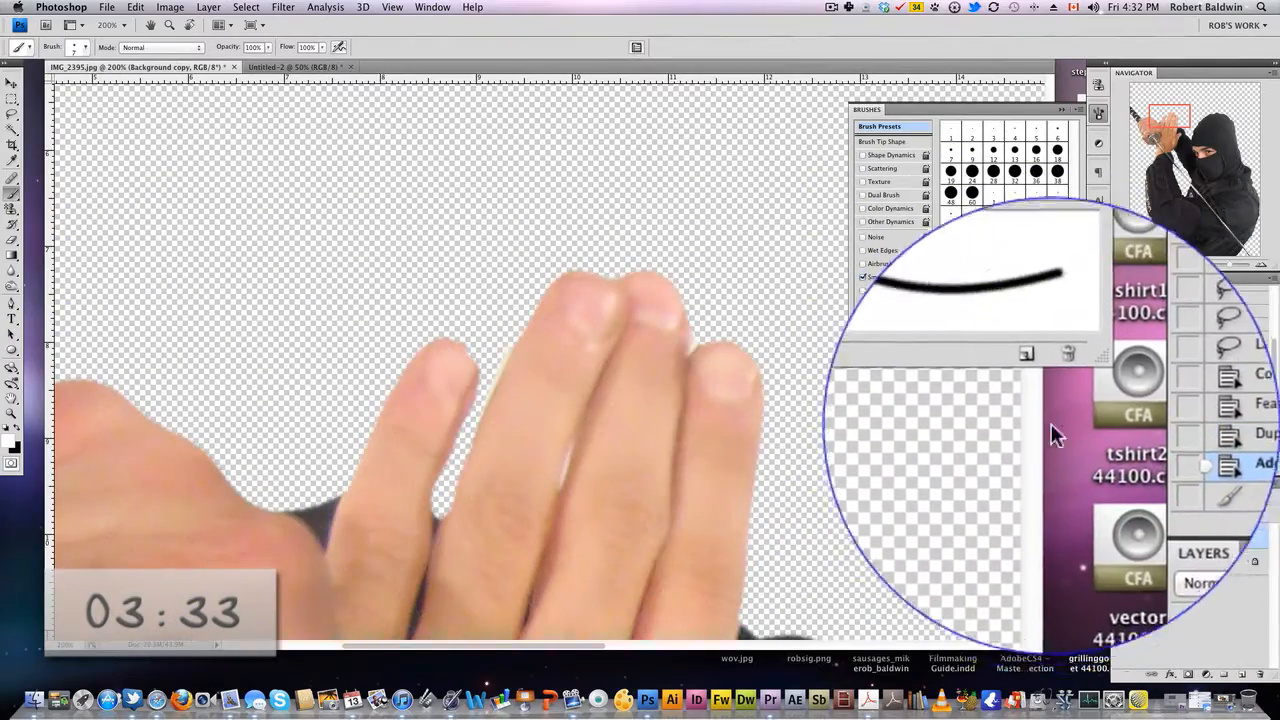
pyautogui.keyDown('alt'); pyautogui.click(1050, 500); pyautogui.keyUp('alt')
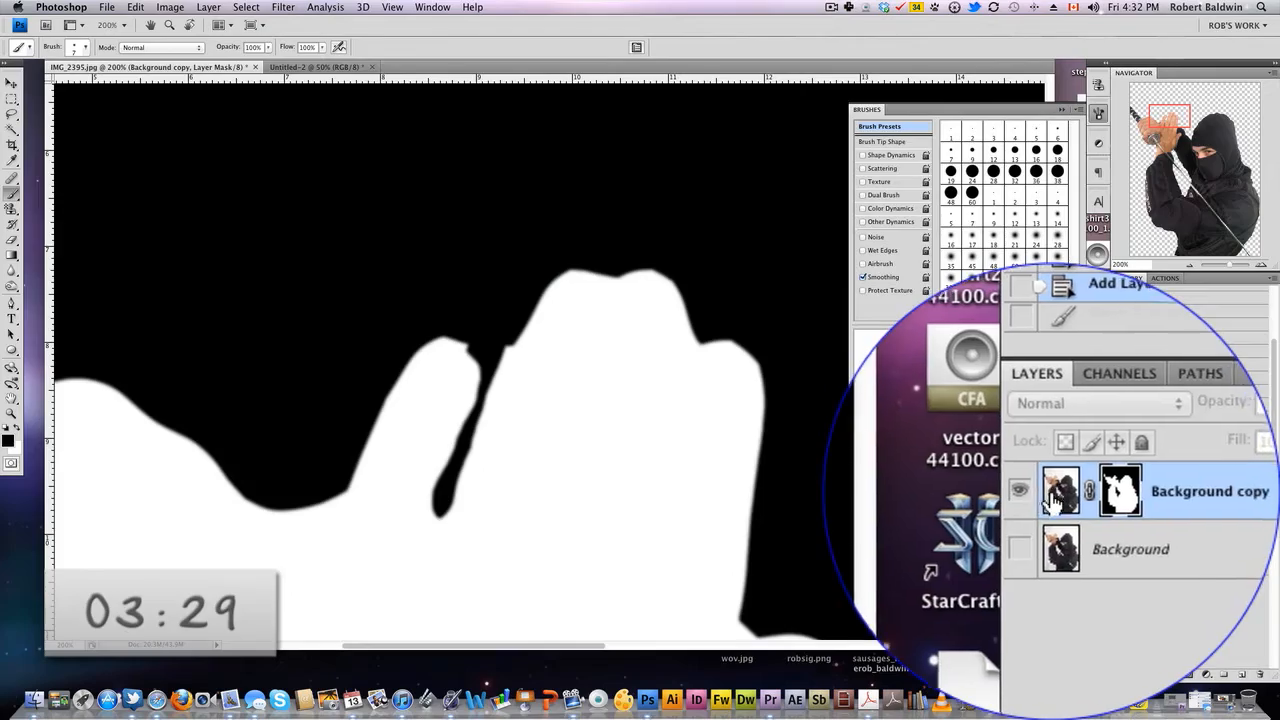
# Step: Paint a black scribble on the little finger in the Background copy's image, and revert to the Add Layer Mask state
pyautogui.click(1138, 536)
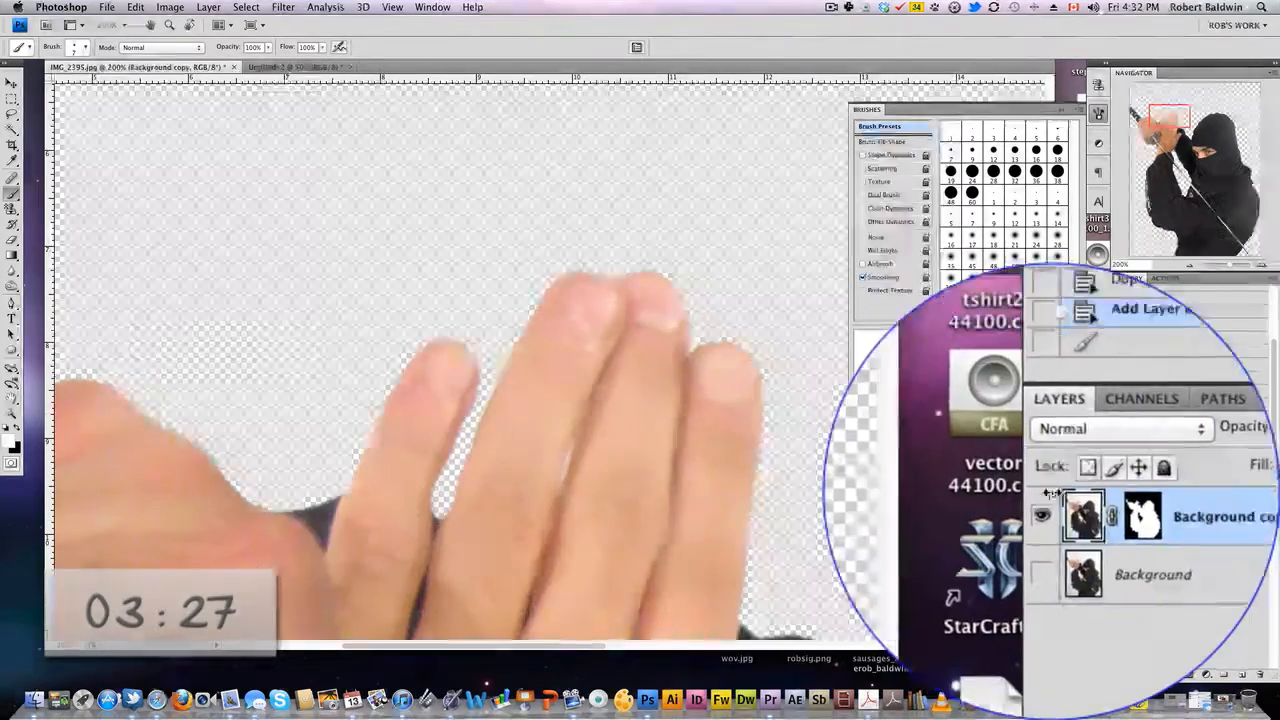
pyautogui.click(991, 488)
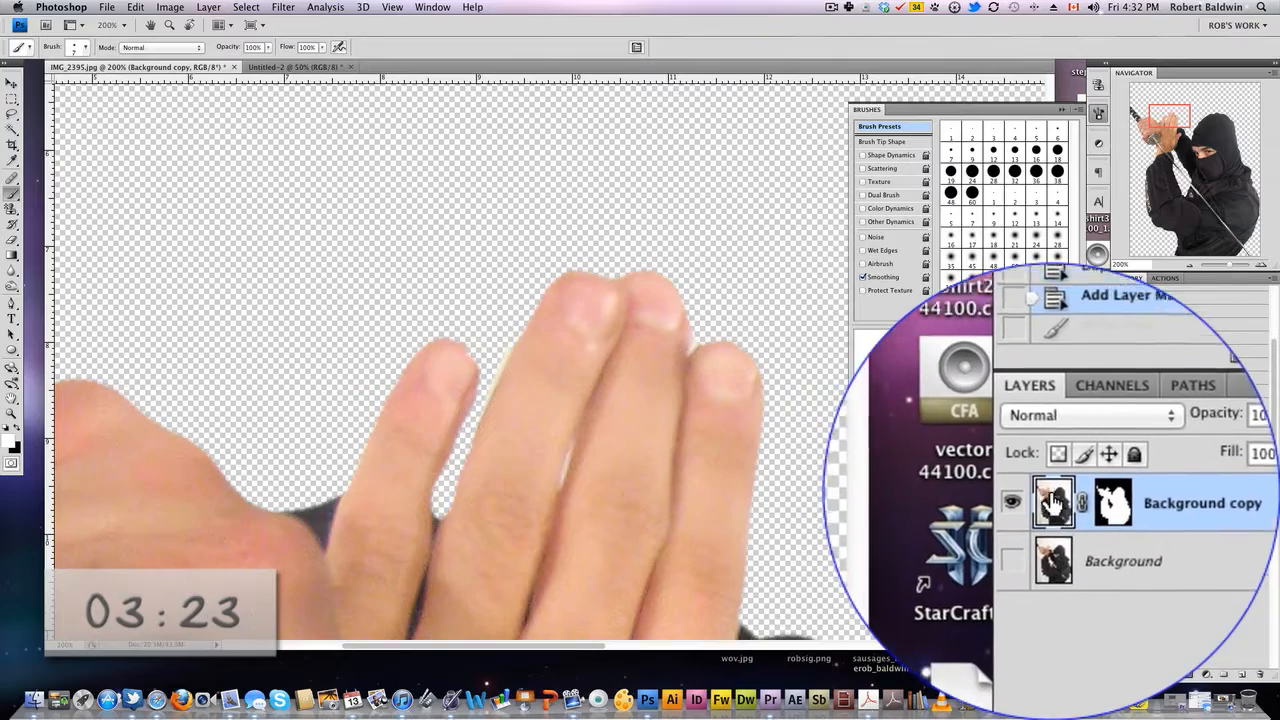
pyautogui.click(34, 428)
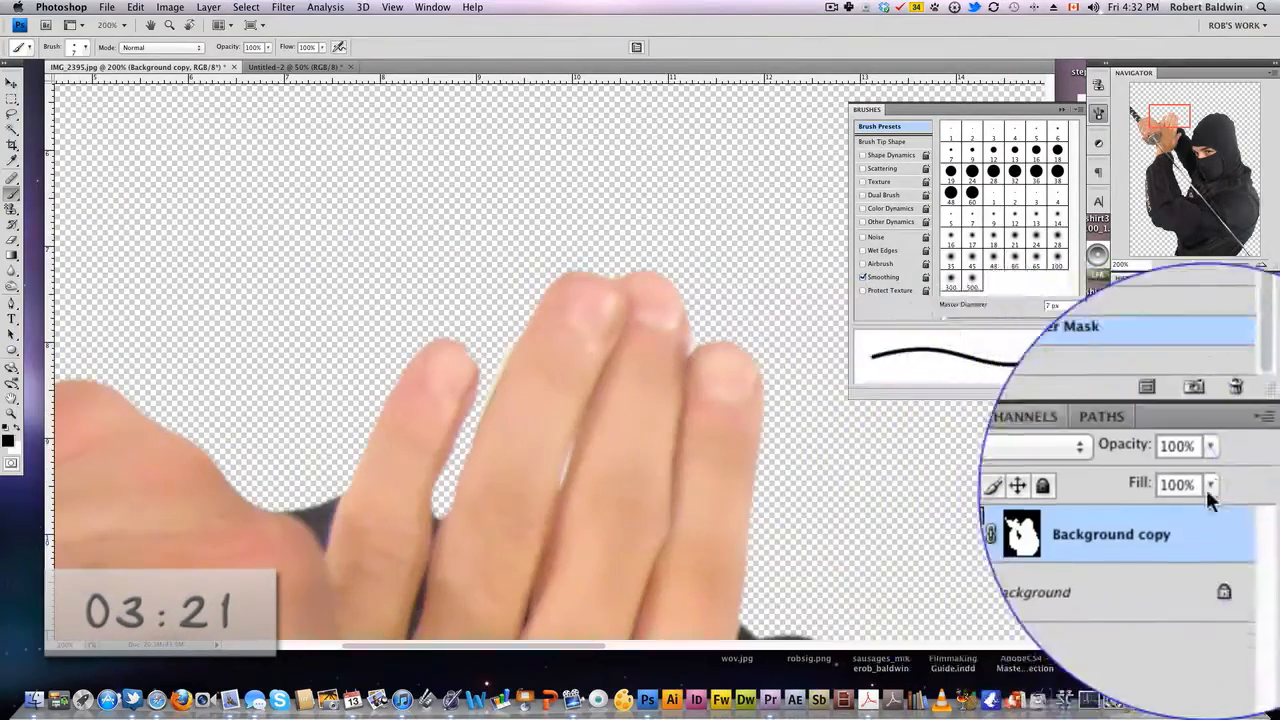
pyautogui.moveTo(436, 385); pyautogui.dragTo(432, 390)
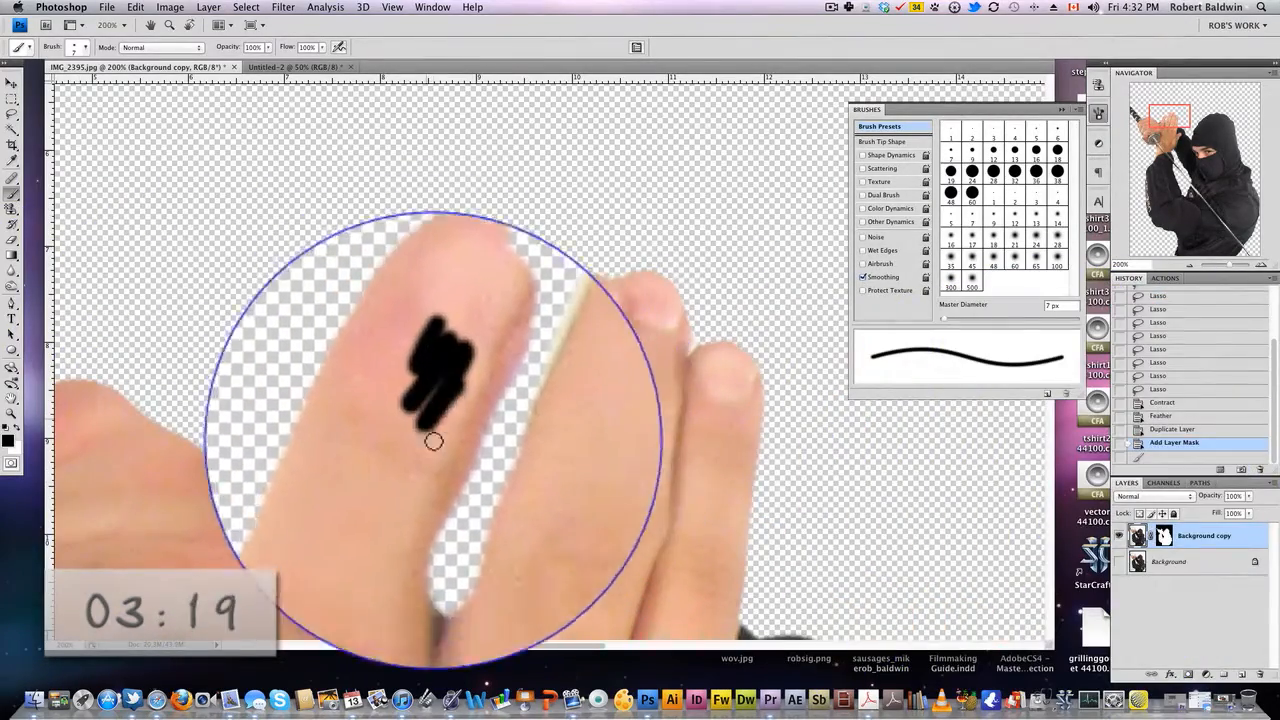
pyautogui.click(1165, 443)
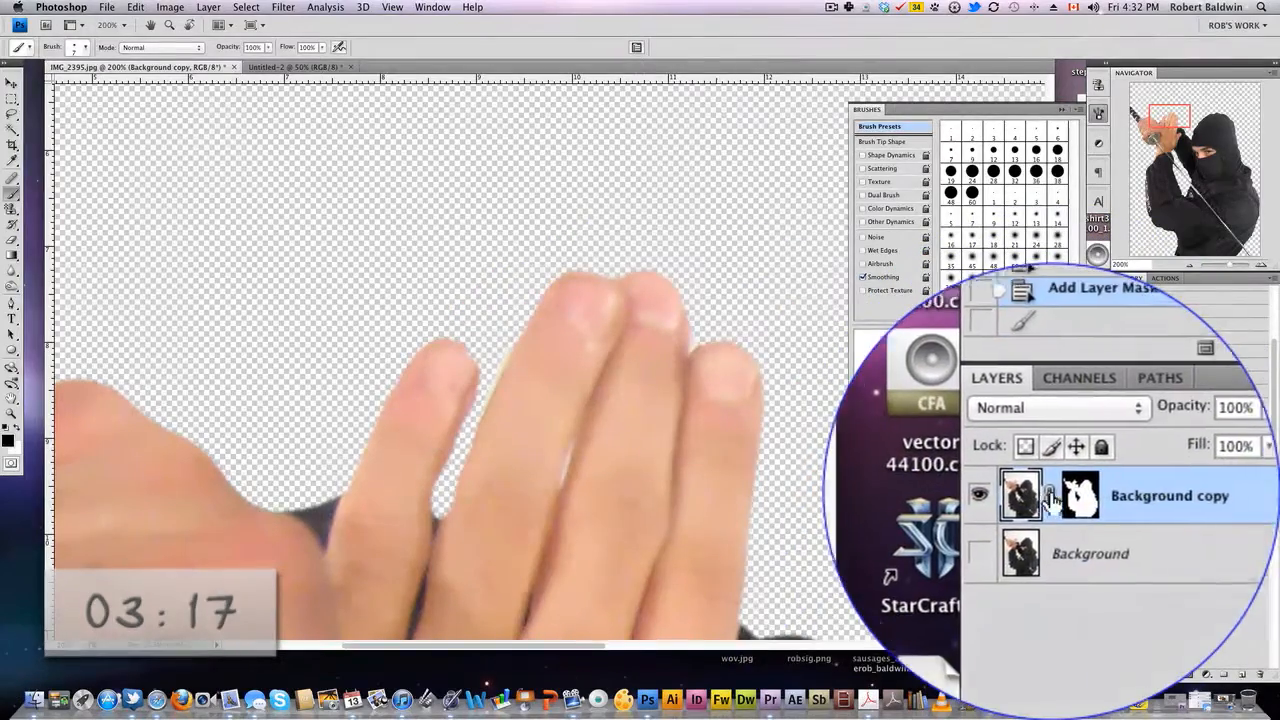
# Step: Refine the mask edges around the raised fingers with the 7 px brush in black and white, lowering the brush hardness to 7%
pyautogui.click(1164, 536)
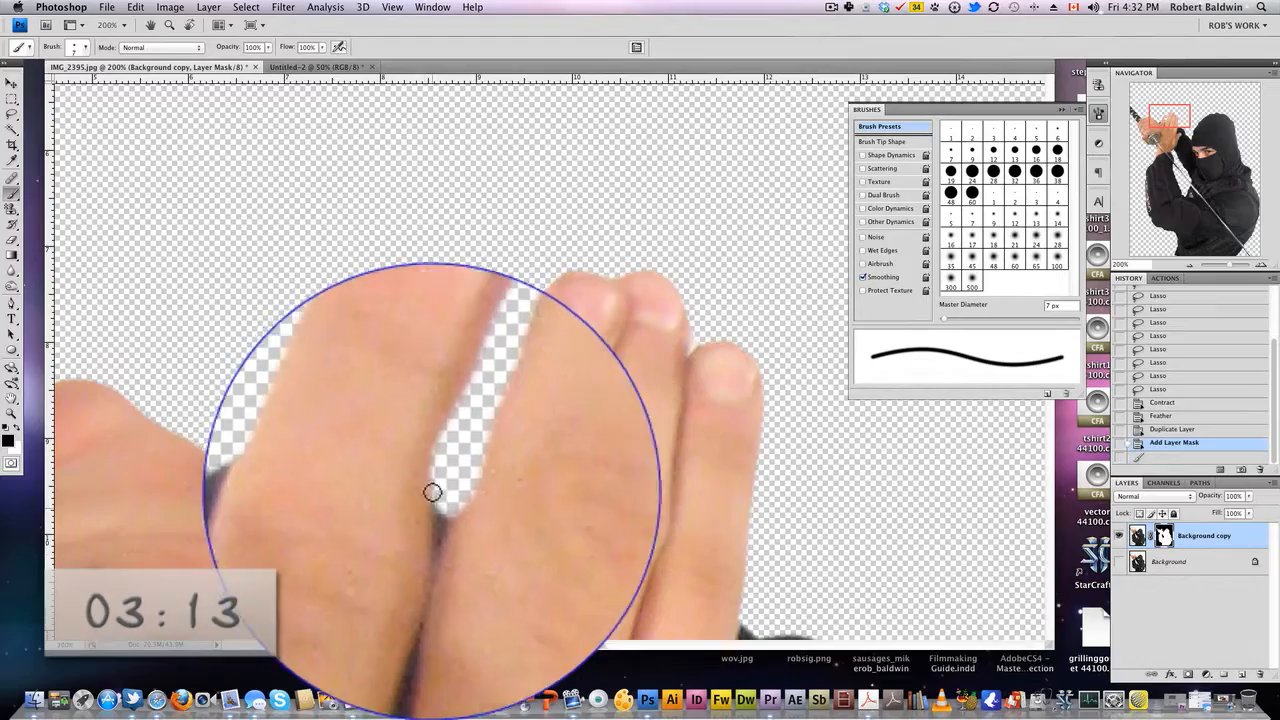
pyautogui.click(16, 428)
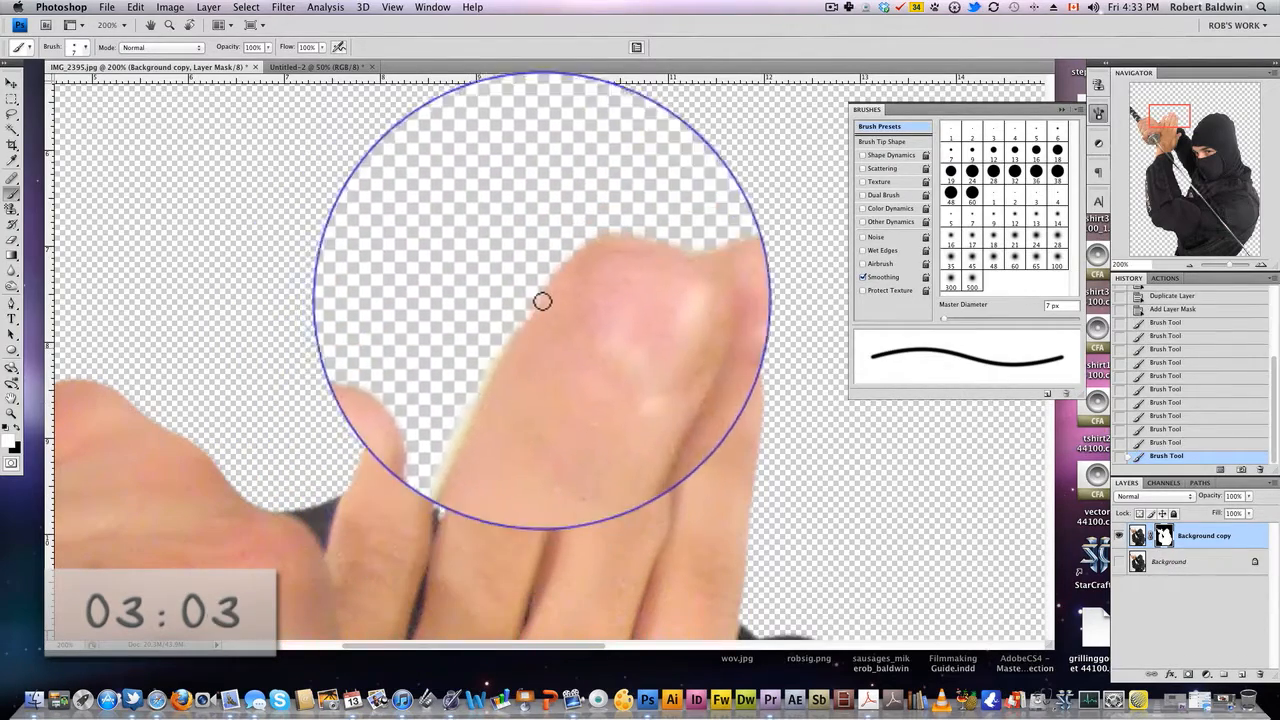
pyautogui.moveTo(568, 278)
pyautogui.mouseDown()
pyautogui.moveTo(660, 280)
pyautogui.moveTo(682, 334)
pyautogui.mouseUp()
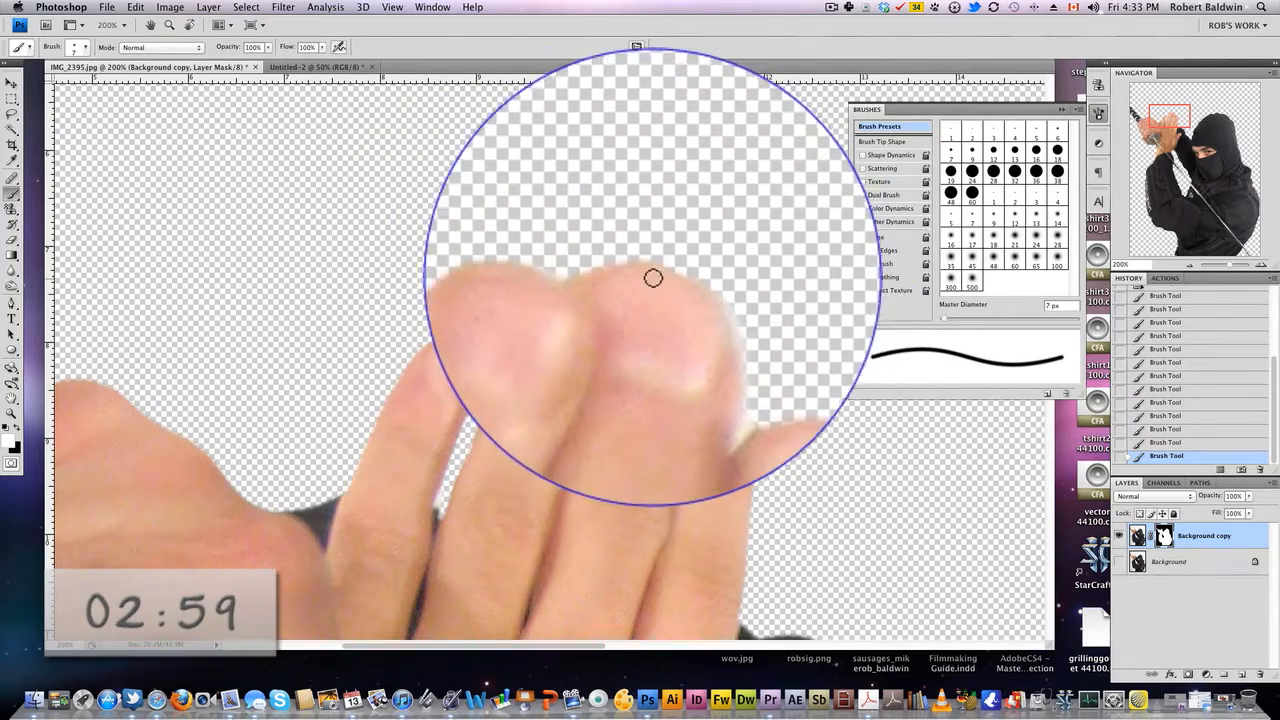
pyautogui.click(905, 230)
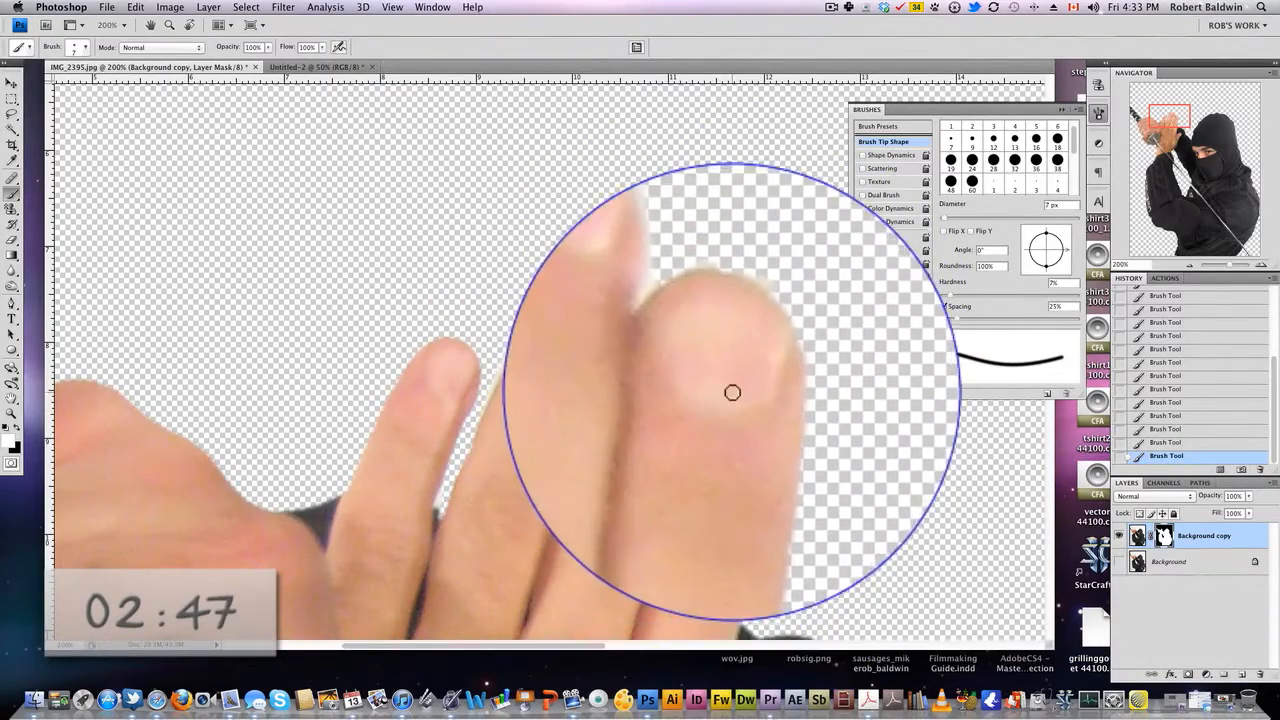
# Step: Add a new layer above the Background copy and stamp two black 327 px hard-edged dots over the ninja's eyes
pyautogui.press('super+minus')
pyautogui.press('super+minus')
pyautogui.press('super+minus')
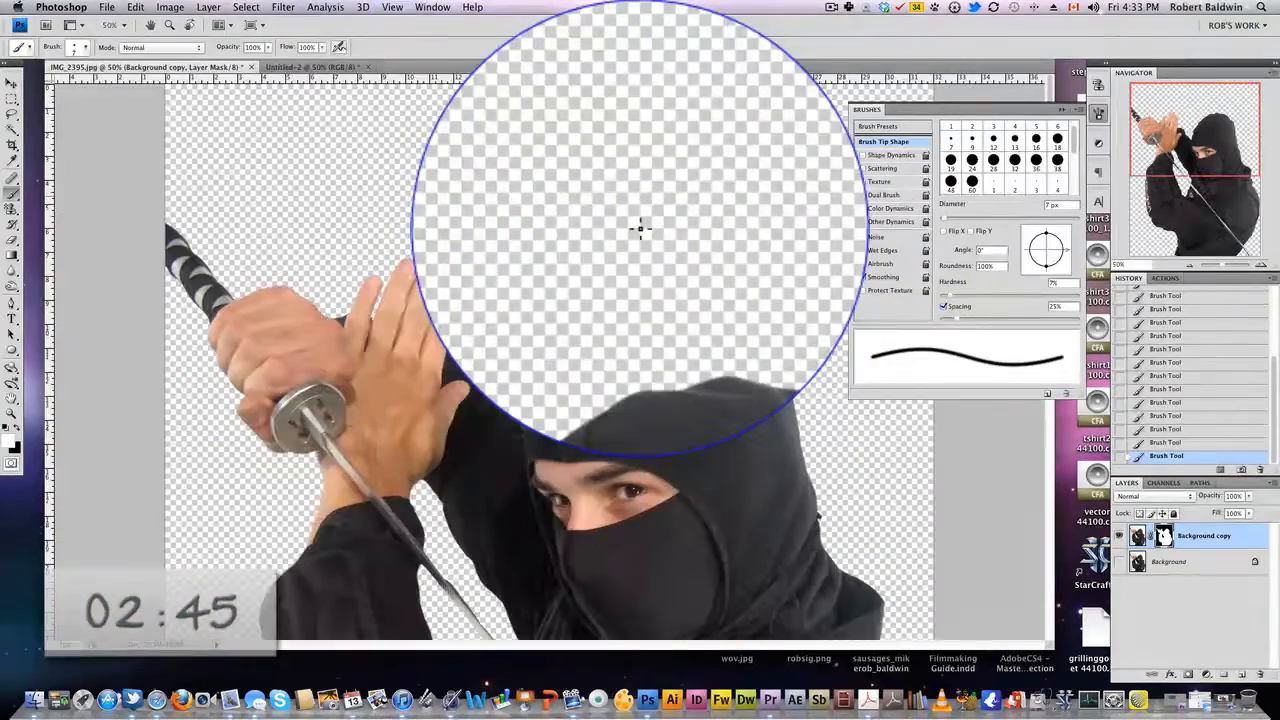
pyautogui.press('super+minus')
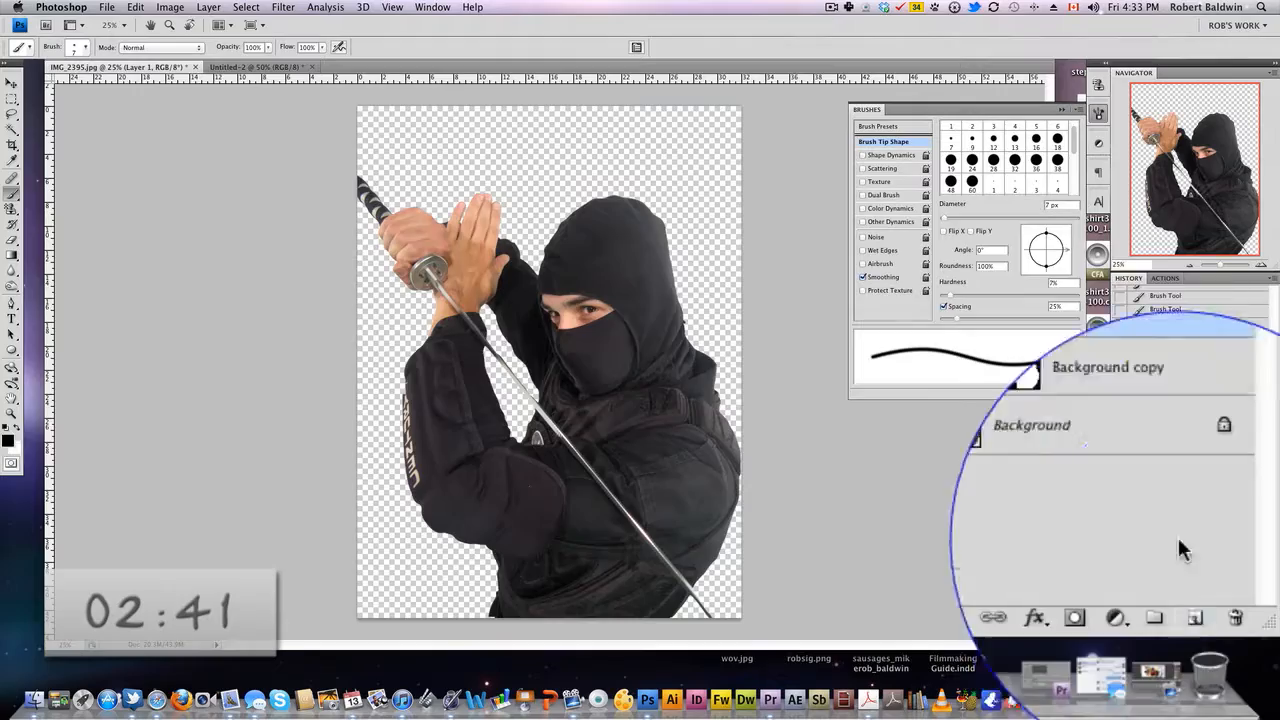
pyautogui.click(972, 181)
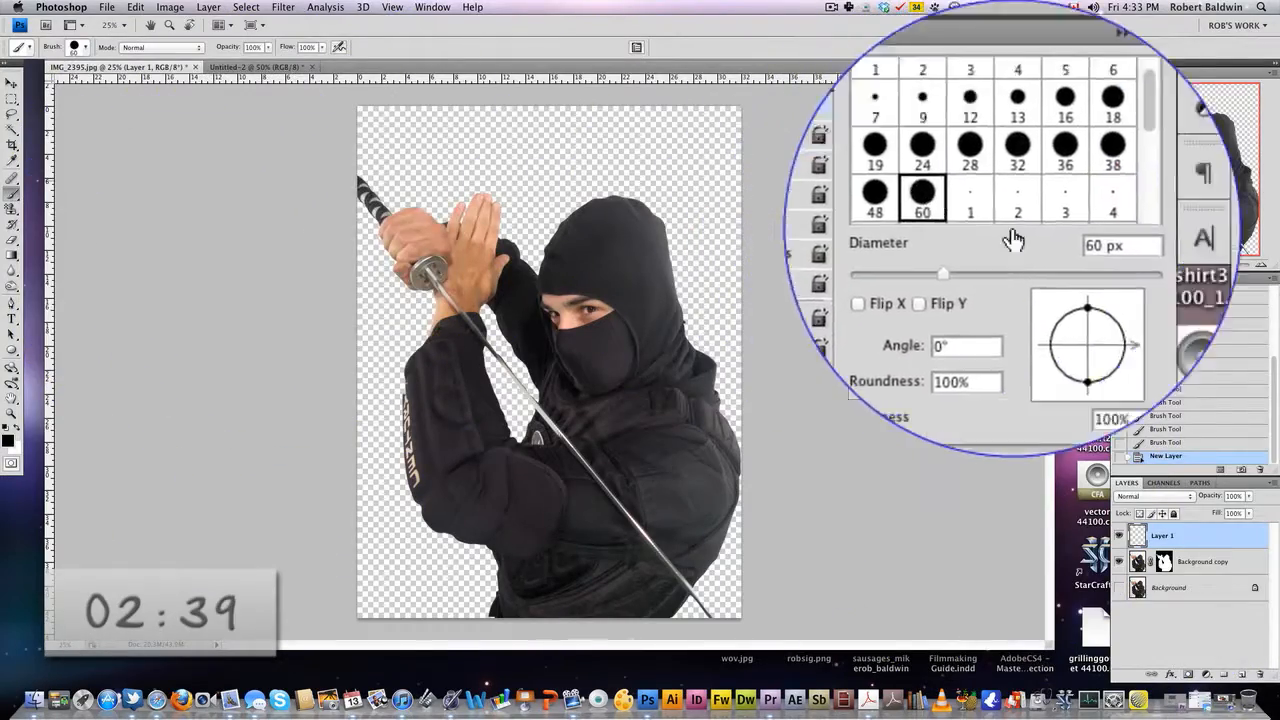
pyautogui.moveTo(982, 218); pyautogui.dragTo(1053, 218)
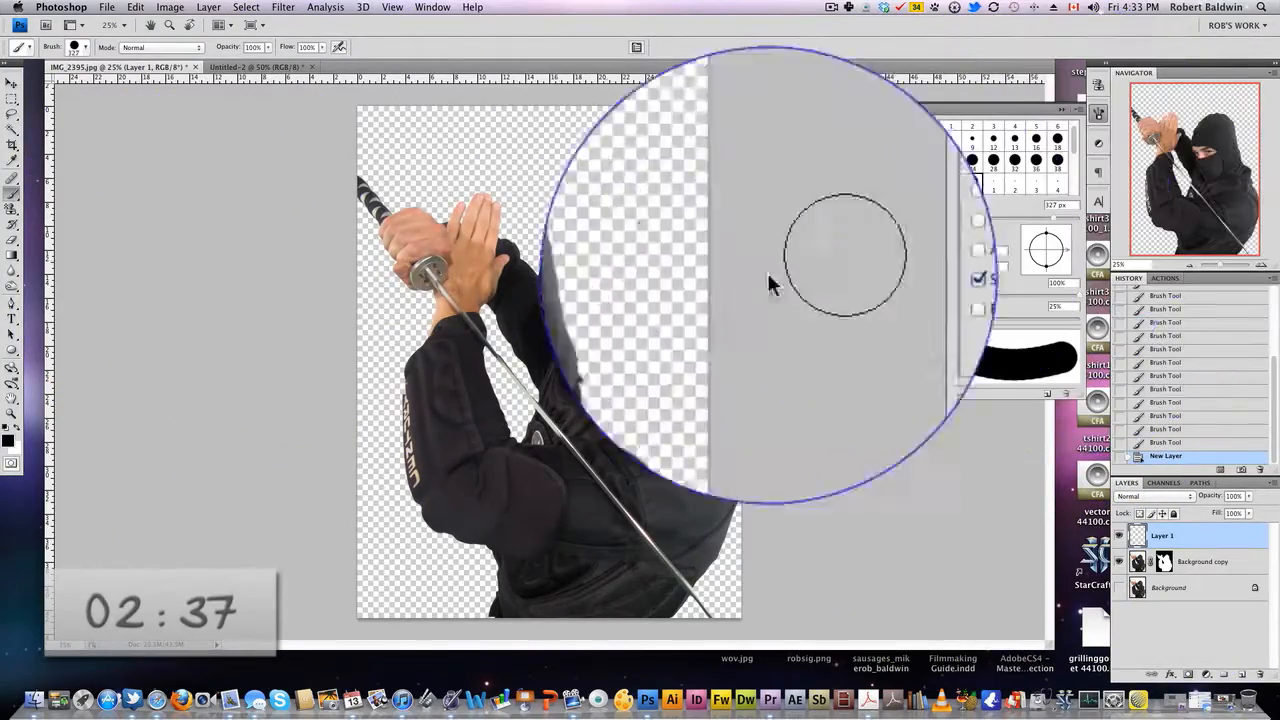
pyautogui.click(588, 307)
pyautogui.click(545, 304)
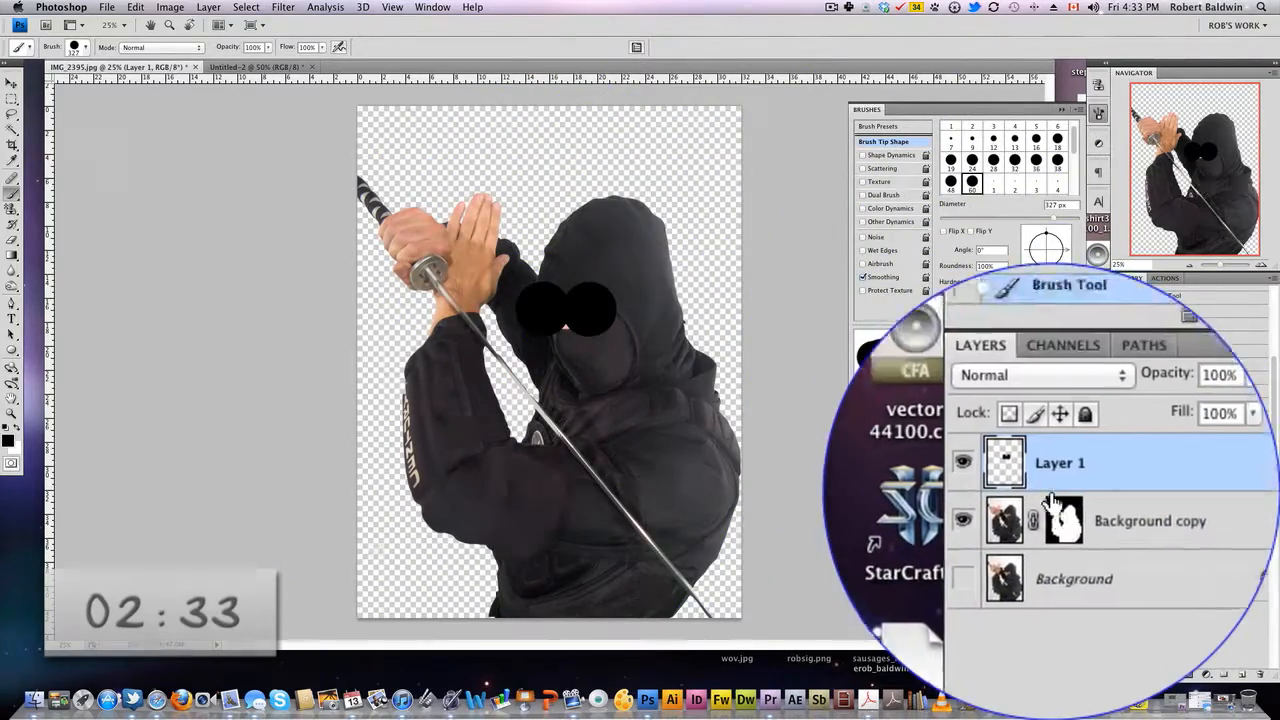
# Step: Hide the two black dots by painting black over them in a new layer mask on Layer 1, and display the mask
pyautogui.click(1079, 621)
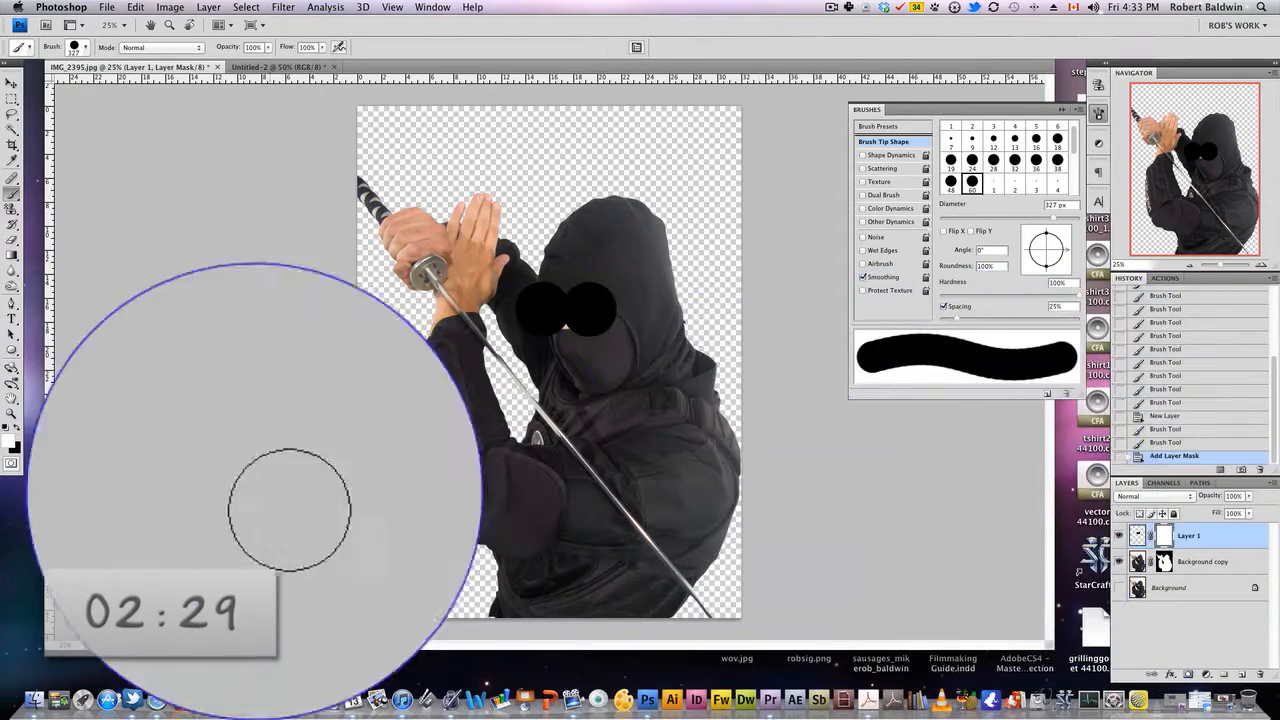
pyautogui.click(16, 426)
pyautogui.moveTo(608, 292)
pyautogui.mouseDown()
pyautogui.moveTo(581, 270)
pyautogui.moveTo(558, 272)
pyautogui.moveTo(522, 312)
pyautogui.mouseUp()
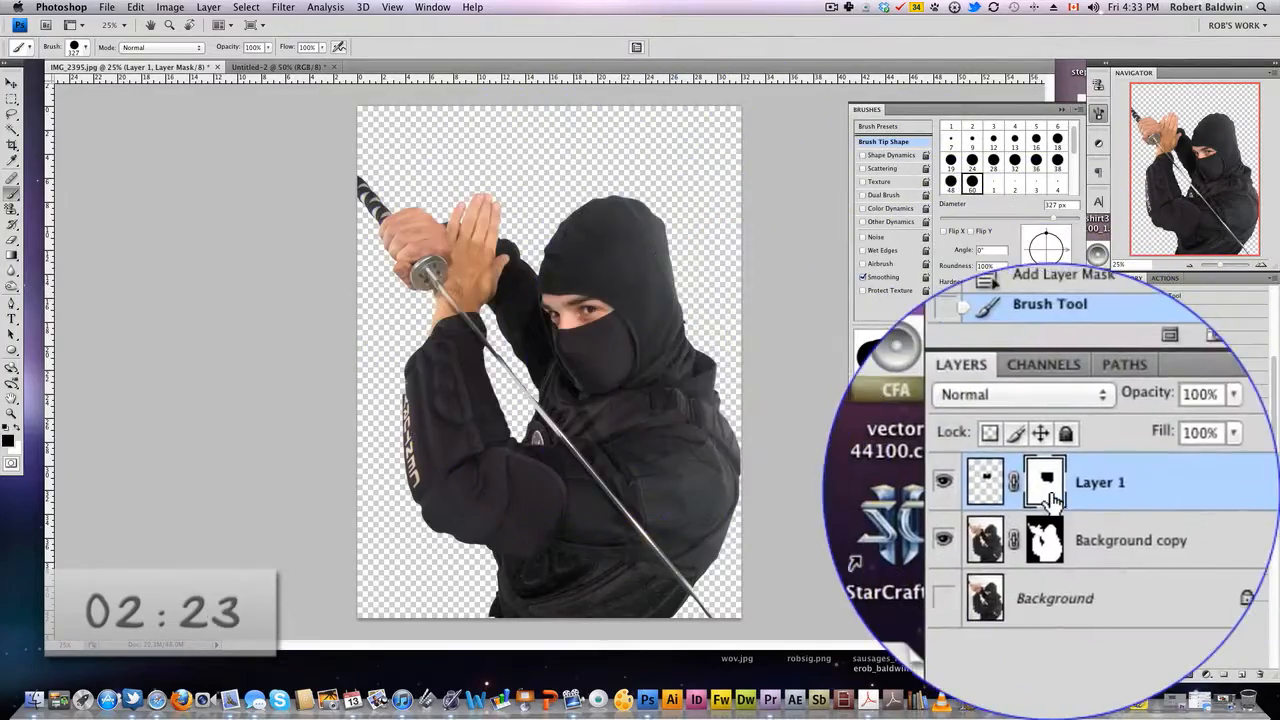
pyautogui.keyDown('alt'); pyautogui.click(1164, 535); pyautogui.keyUp('alt')
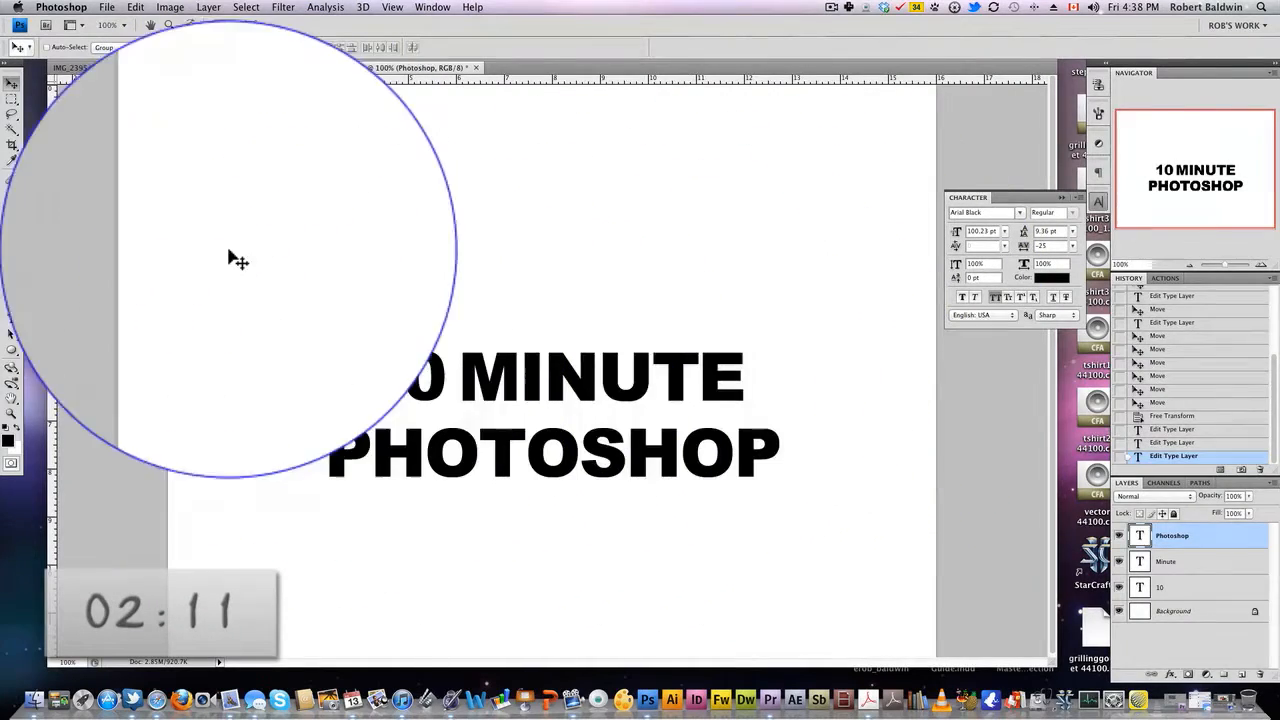
# Step: Enlarge the "10" type layer in Untitled-3 to 122.8% and tilt it slightly counterclockwise with Free Transform
pyautogui.click(13, 318)
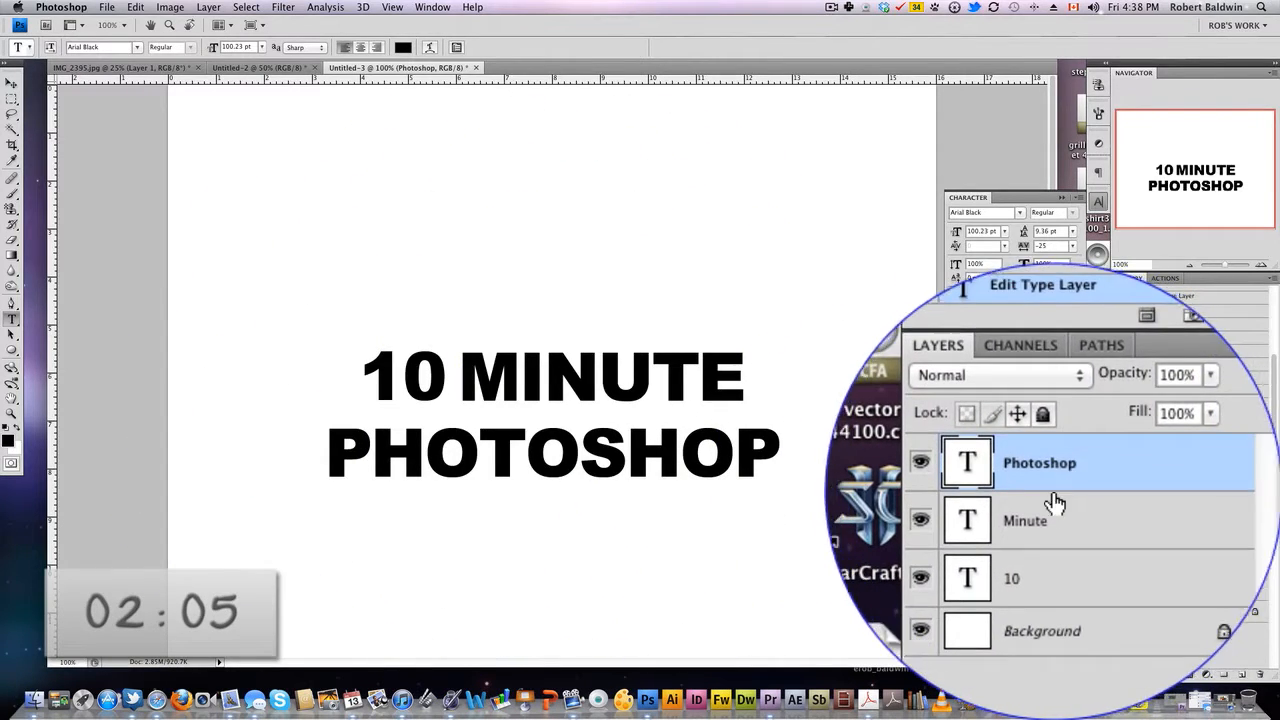
pyautogui.click(1088, 499)
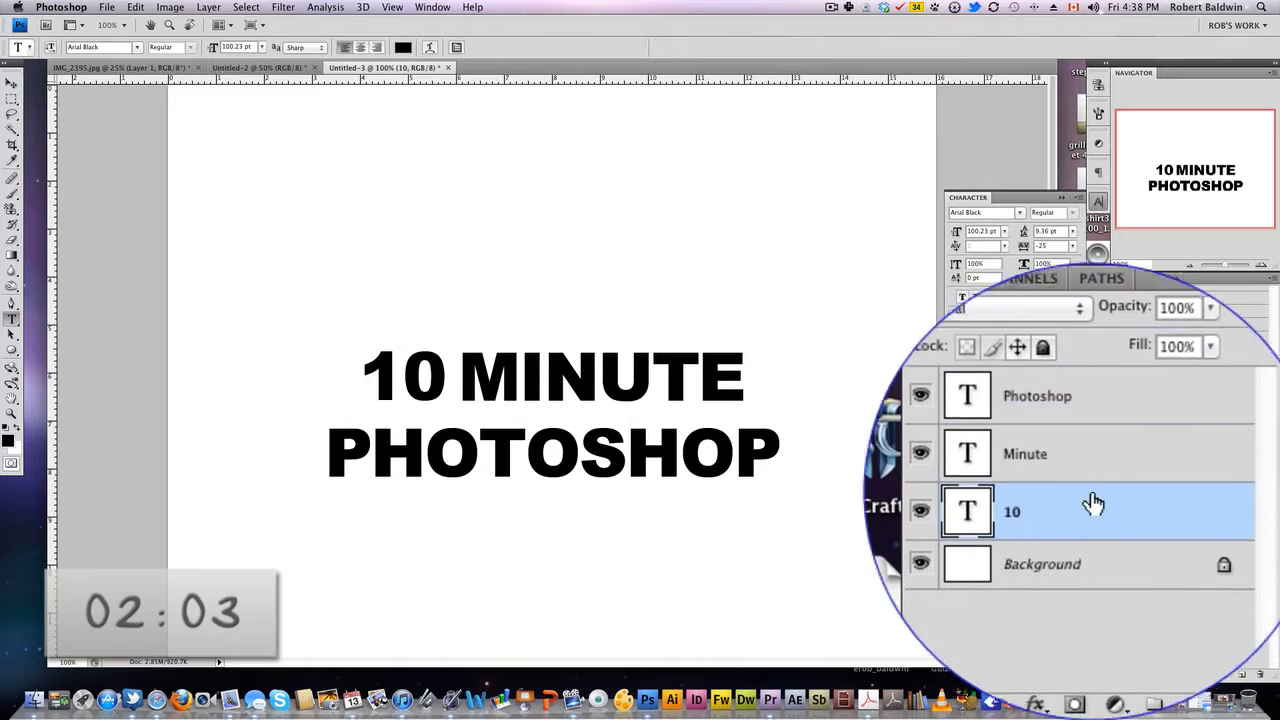
pyautogui.click(1145, 499)
pyautogui.click(1138, 499)
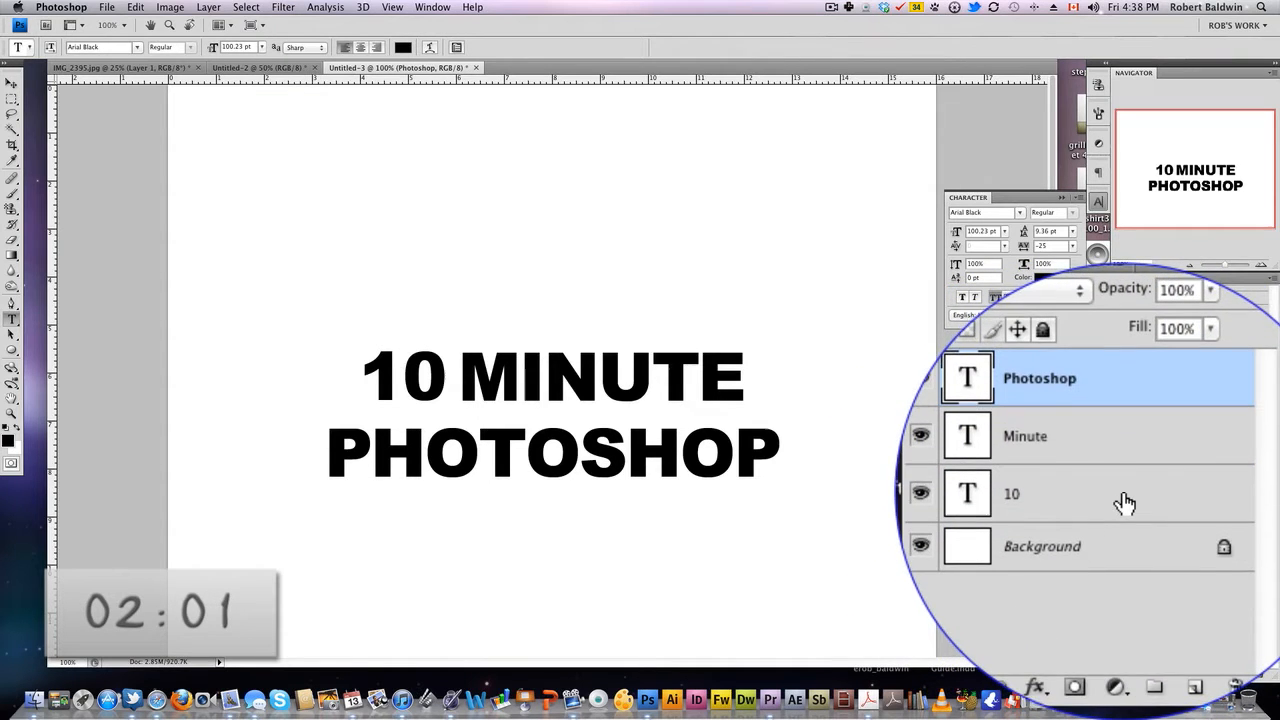
pyautogui.click(1026, 503)
pyautogui.click(14, 84)
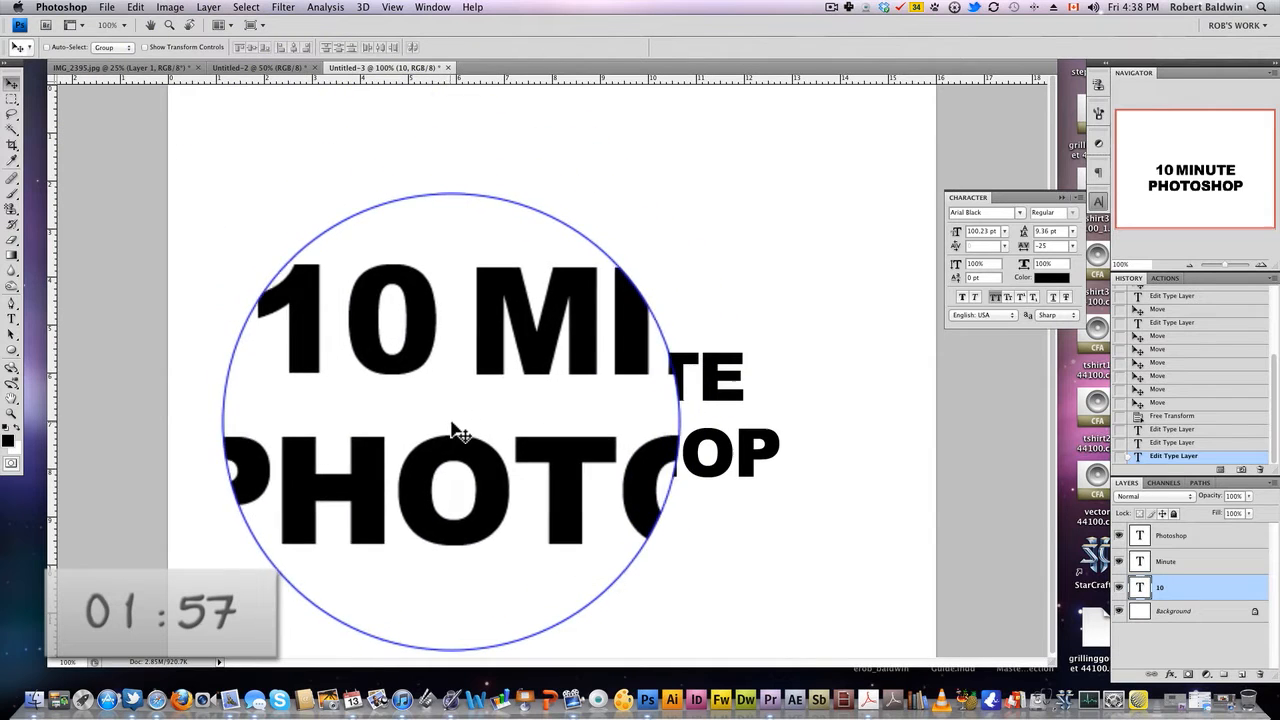
pyautogui.press('super+t')
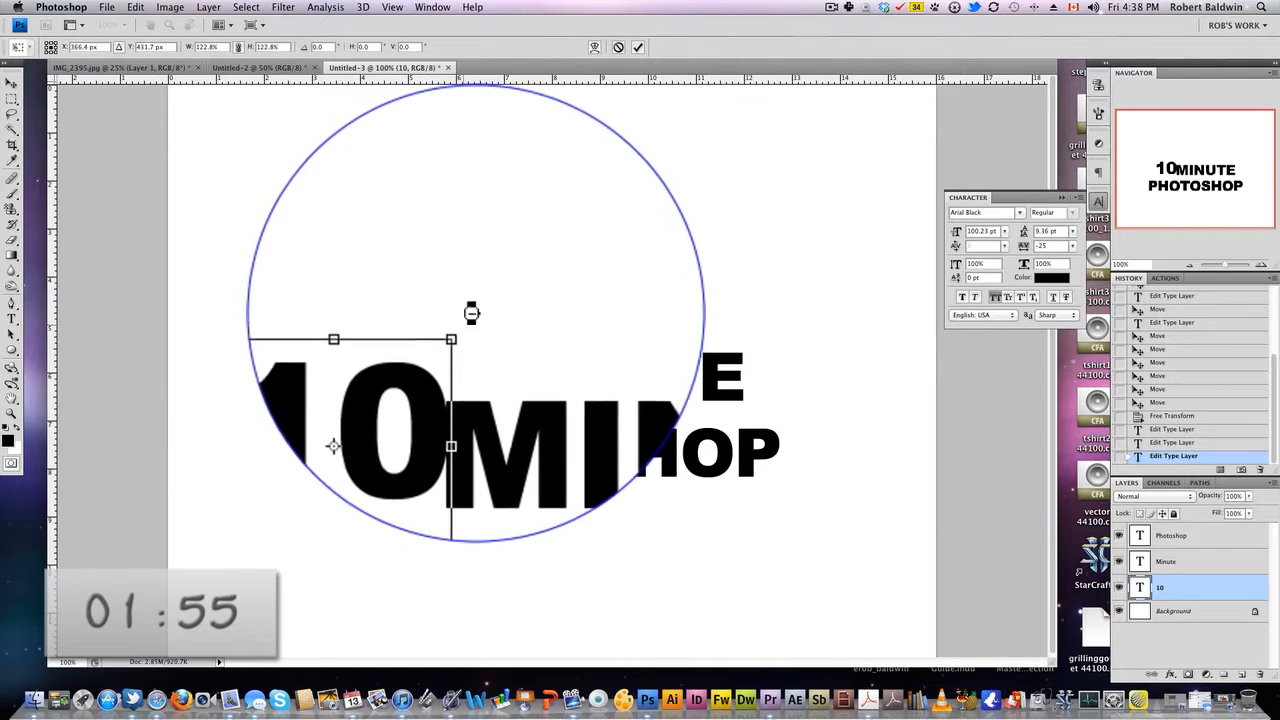
pyautogui.moveTo(459, 323); pyautogui.dragTo(432, 355)
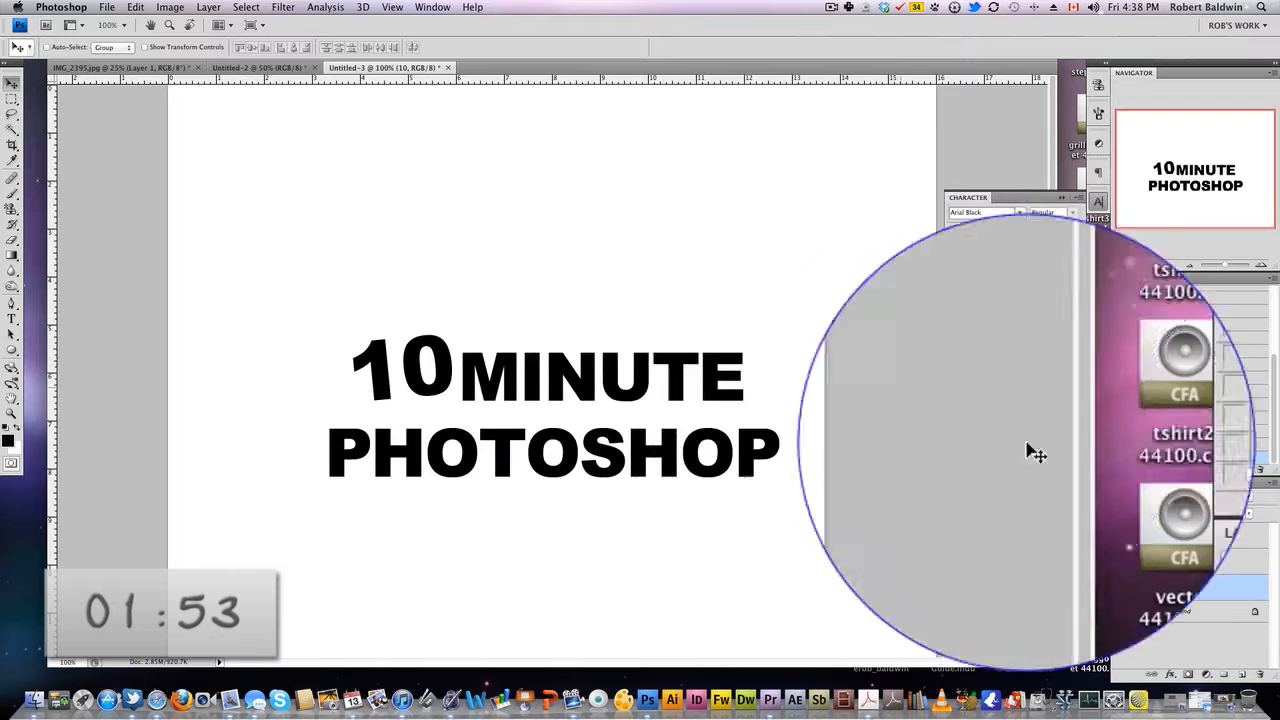
# Step: Shift the Minute type layer away from the "10" and tilt it slightly counterclockwise with Free Transform
pyautogui.click(1190, 561)
pyautogui.press('super+t')
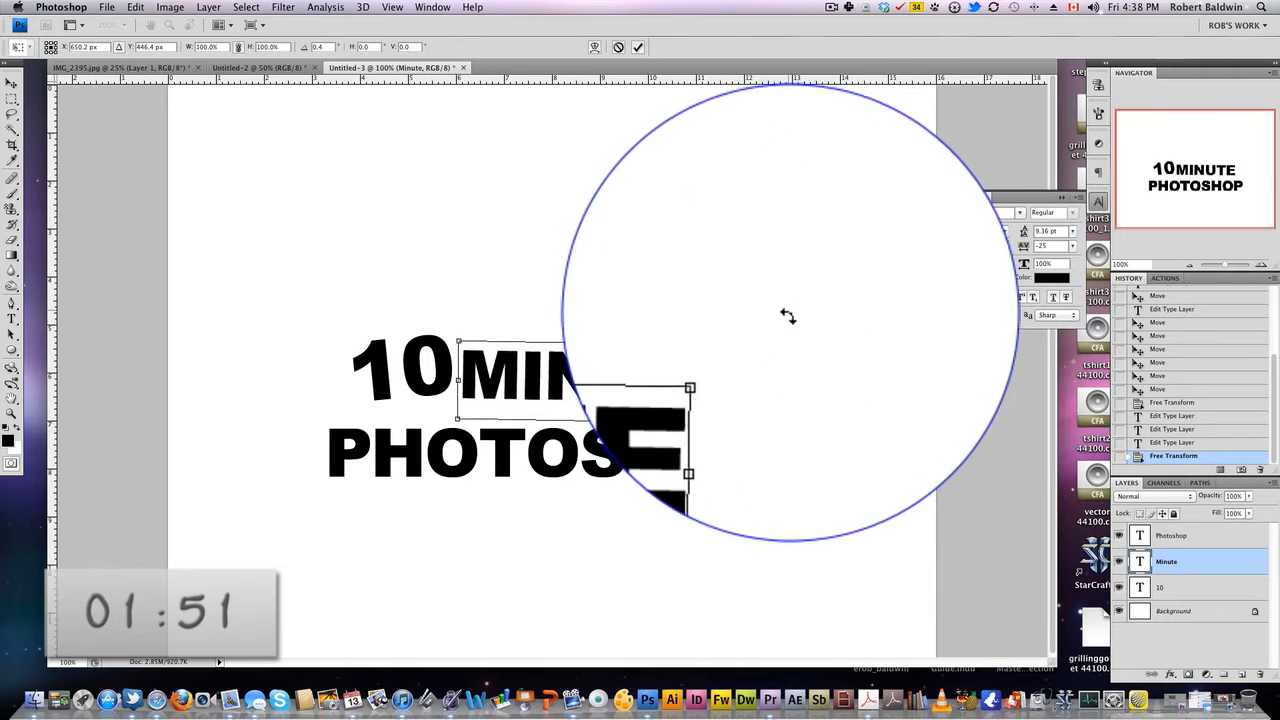
pyautogui.press('Return')
pyautogui.moveTo(689, 385); pyautogui.dragTo(698, 386)
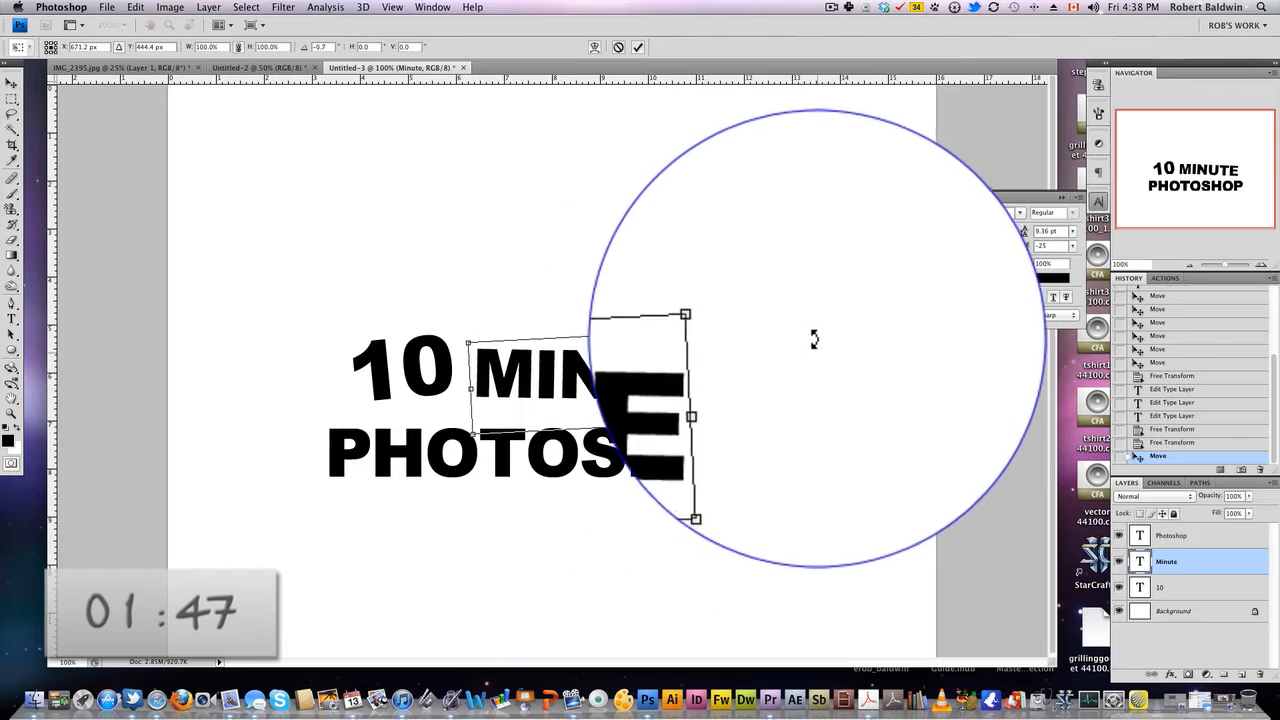
pyautogui.press('Return')
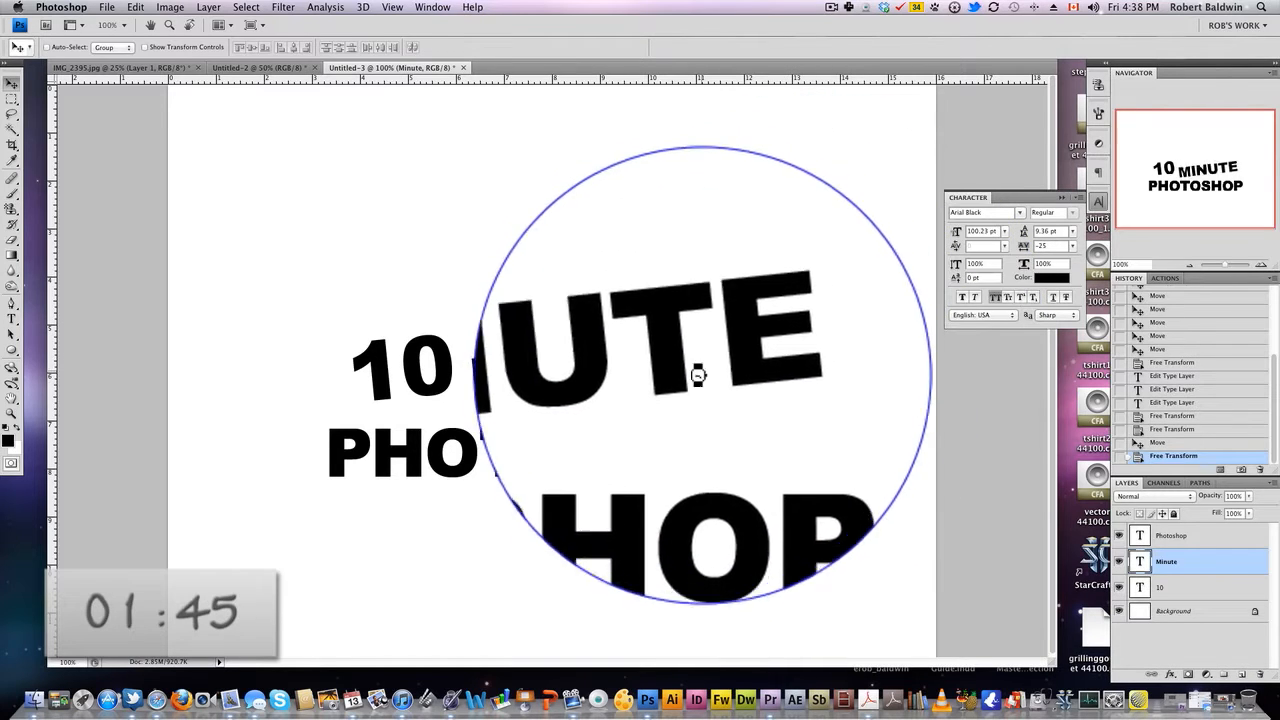
pyautogui.moveTo(703, 377); pyautogui.dragTo(701, 375)
pyautogui.press('super+t')
pyautogui.press('Return')
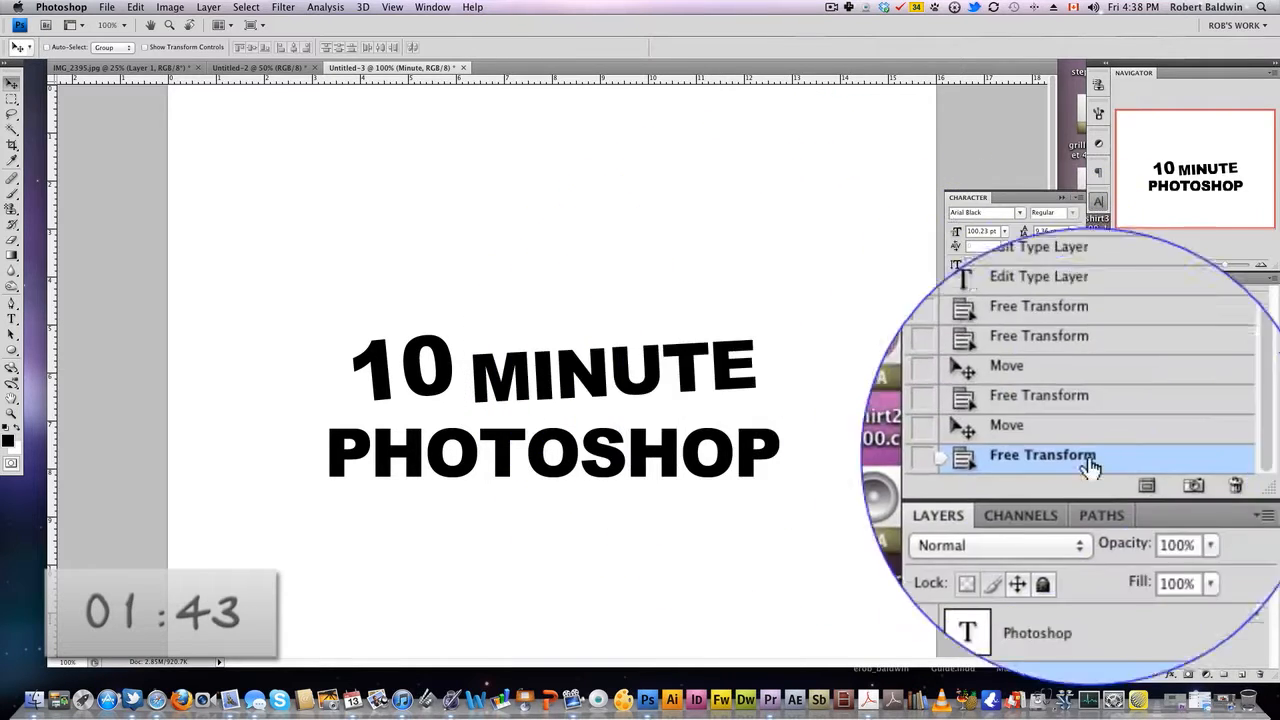
# Step: Apply a Color Overlay in medium blue to the "10" type layer through its layer style
pyautogui.click(1071, 503)
pyautogui.rightClick(1129, 506)
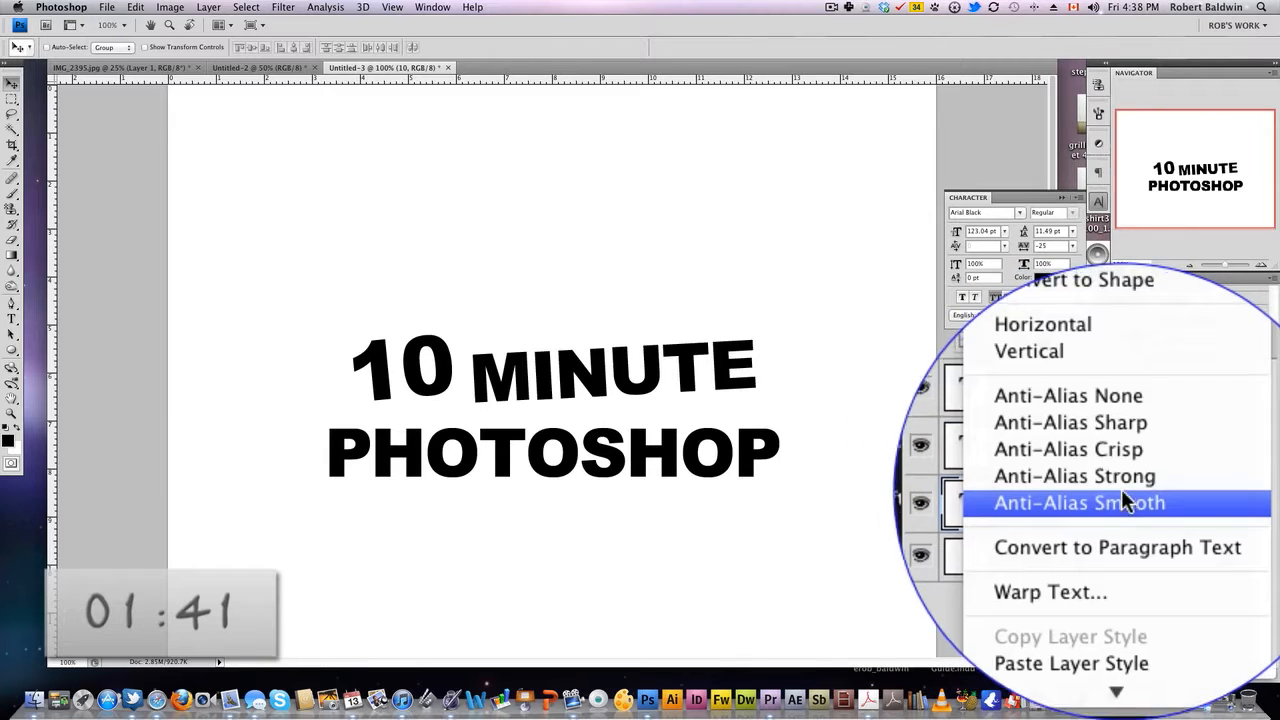
pyautogui.click(1051, 339)
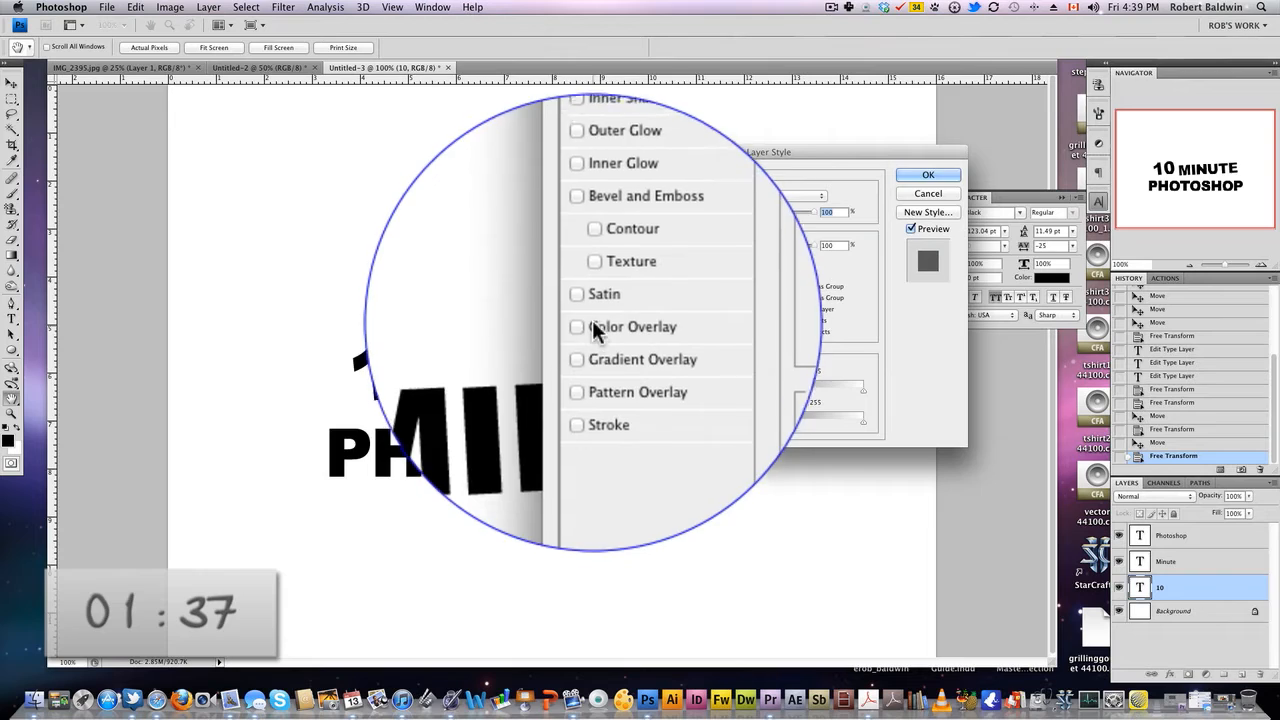
pyautogui.click(585, 326)
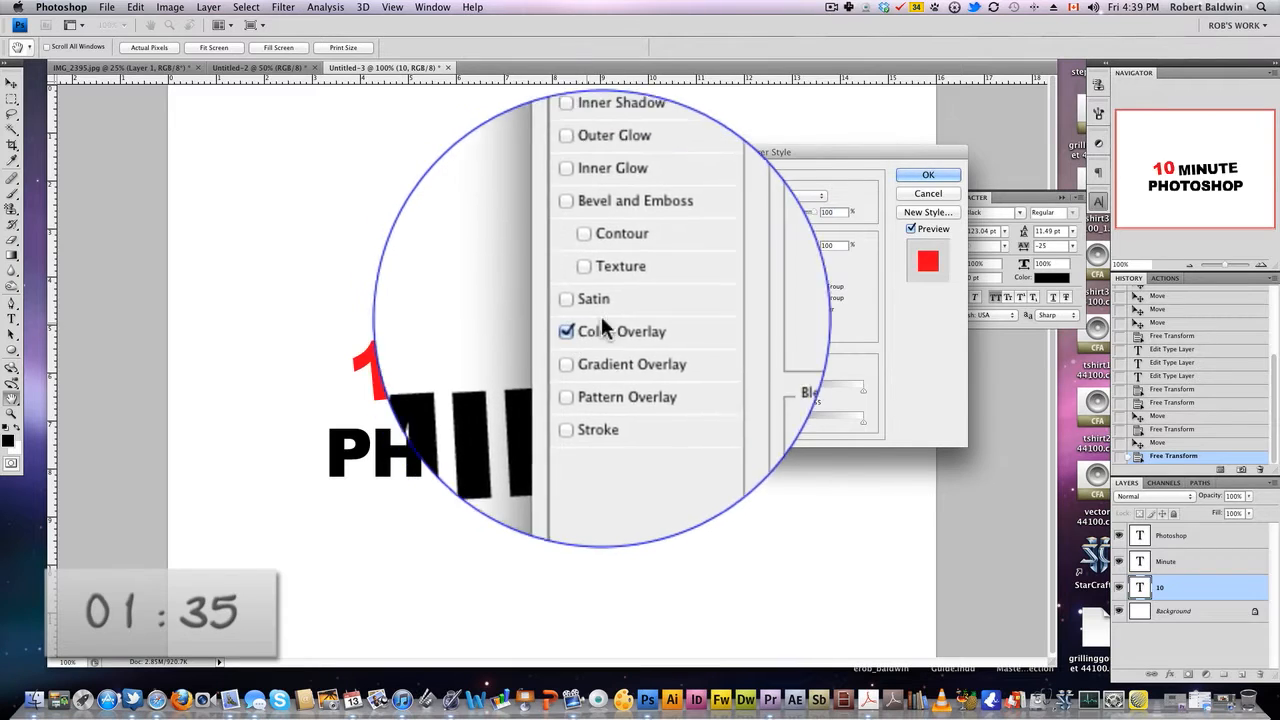
pyautogui.click(608, 324)
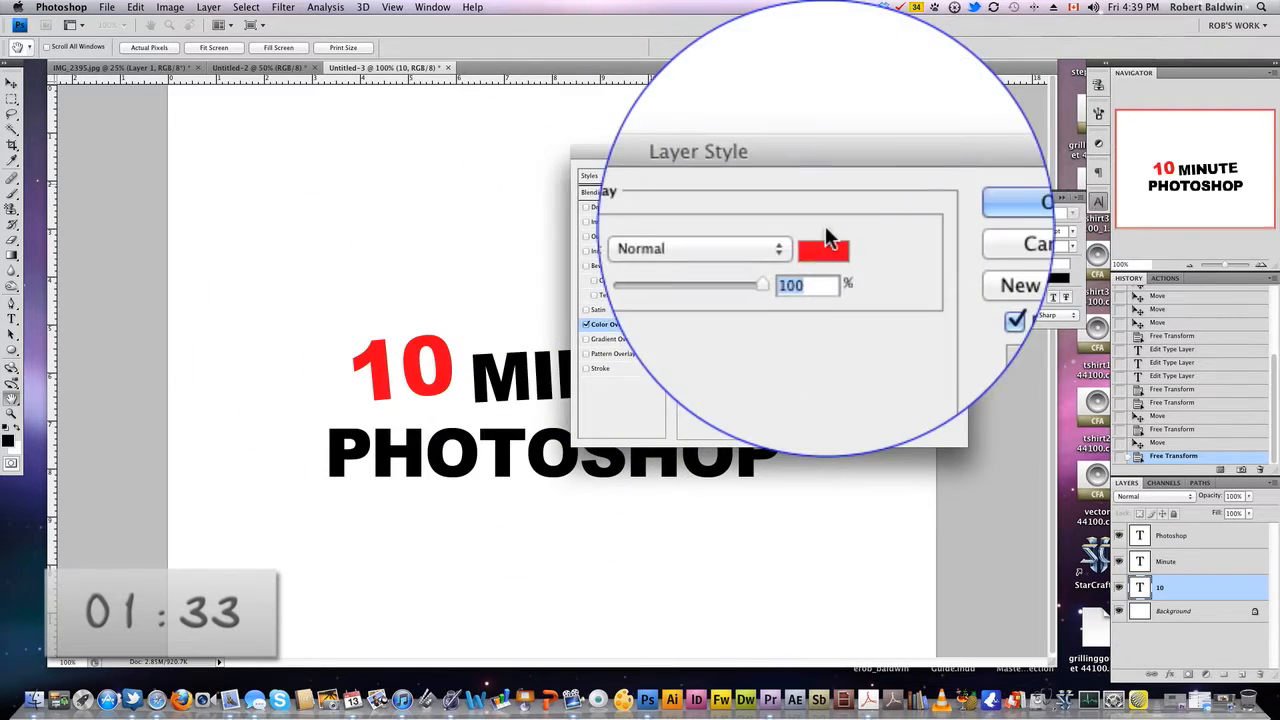
pyautogui.click(828, 230)
pyautogui.moveTo(978, 489); pyautogui.dragTo(974, 495)
pyautogui.moveTo(953, 482)
pyautogui.mouseDown()
pyautogui.moveTo(937, 492)
pyautogui.moveTo(963, 500)
pyautogui.moveTo(962, 450)
pyautogui.mouseUp()
pyautogui.click(1060, 418)
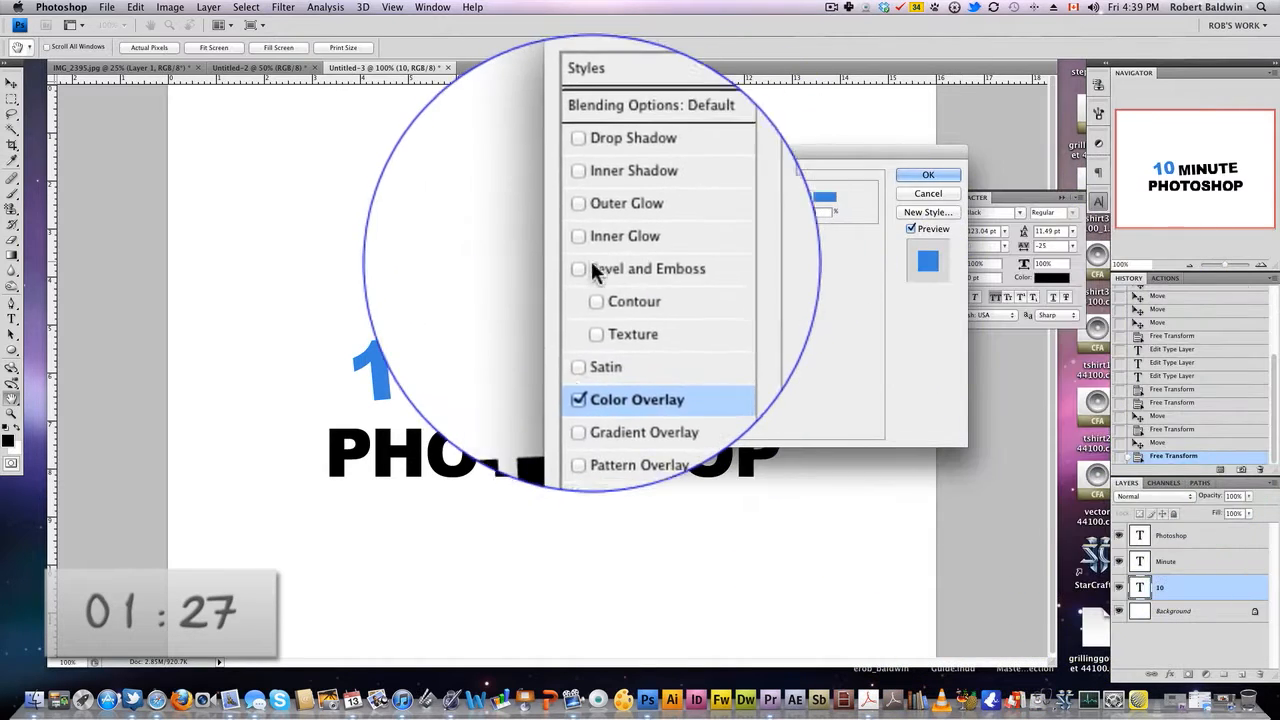
# Step: Add a Bevel and Emboss effect to the "10" type layer with size 10 px and shadow opacity 60%
pyautogui.click(586, 268)
pyautogui.click(606, 268)
pyautogui.moveTo(737, 256); pyautogui.dragTo(748, 257)
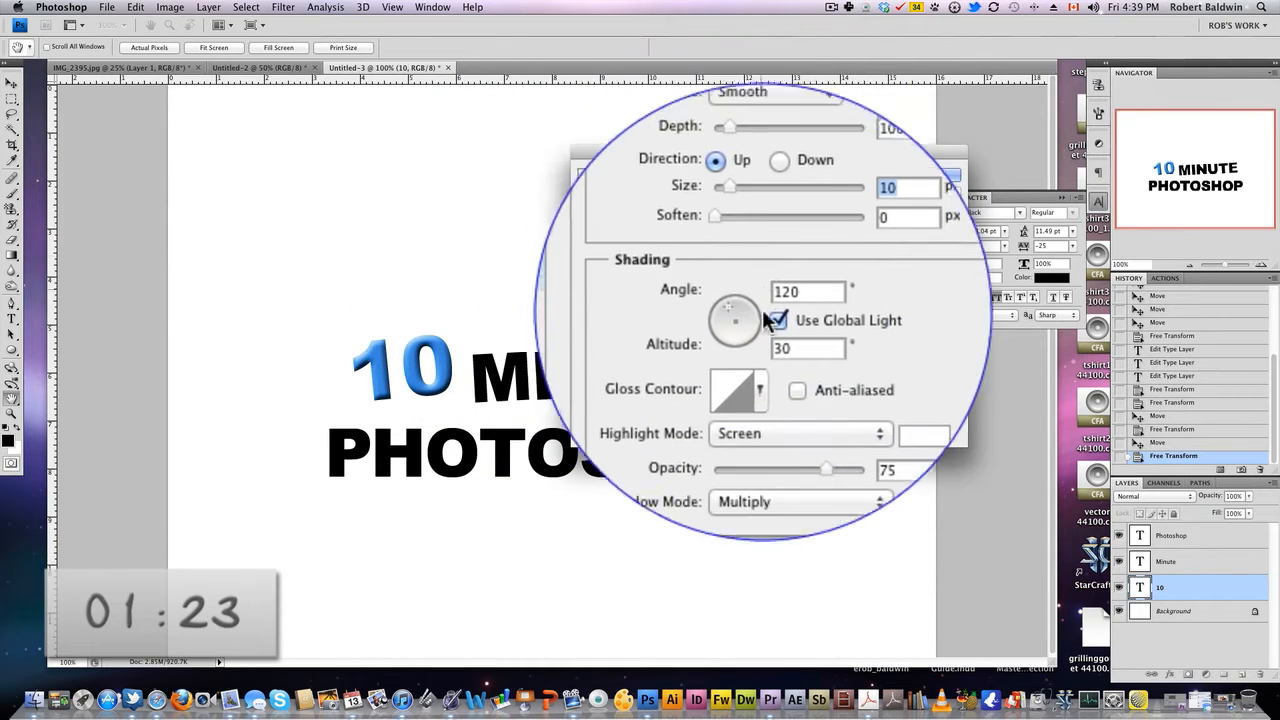
pyautogui.moveTo(784, 421); pyautogui.dragTo(776, 411)
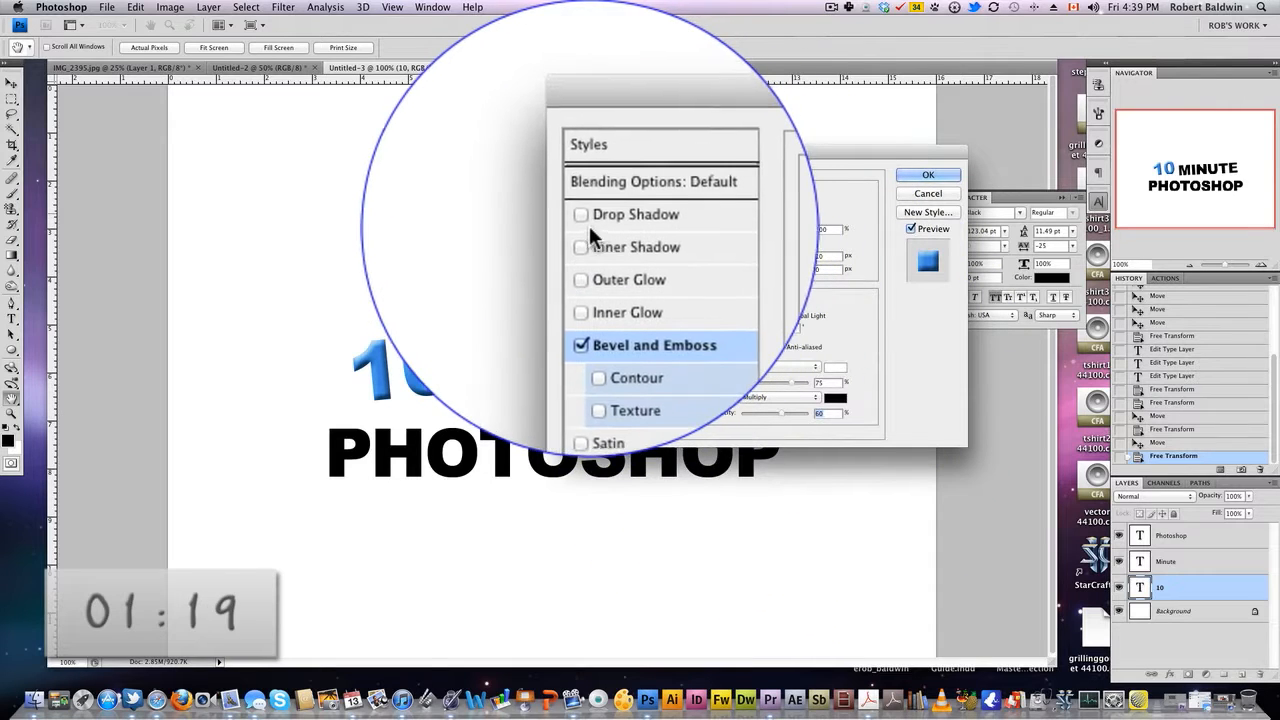
# Step: Add a Drop Shadow to the "10" type layer, apply the layer style and collapse the layer's effects list
pyautogui.click(586, 224)
pyautogui.moveTo(782, 223); pyautogui.dragTo(738, 249)
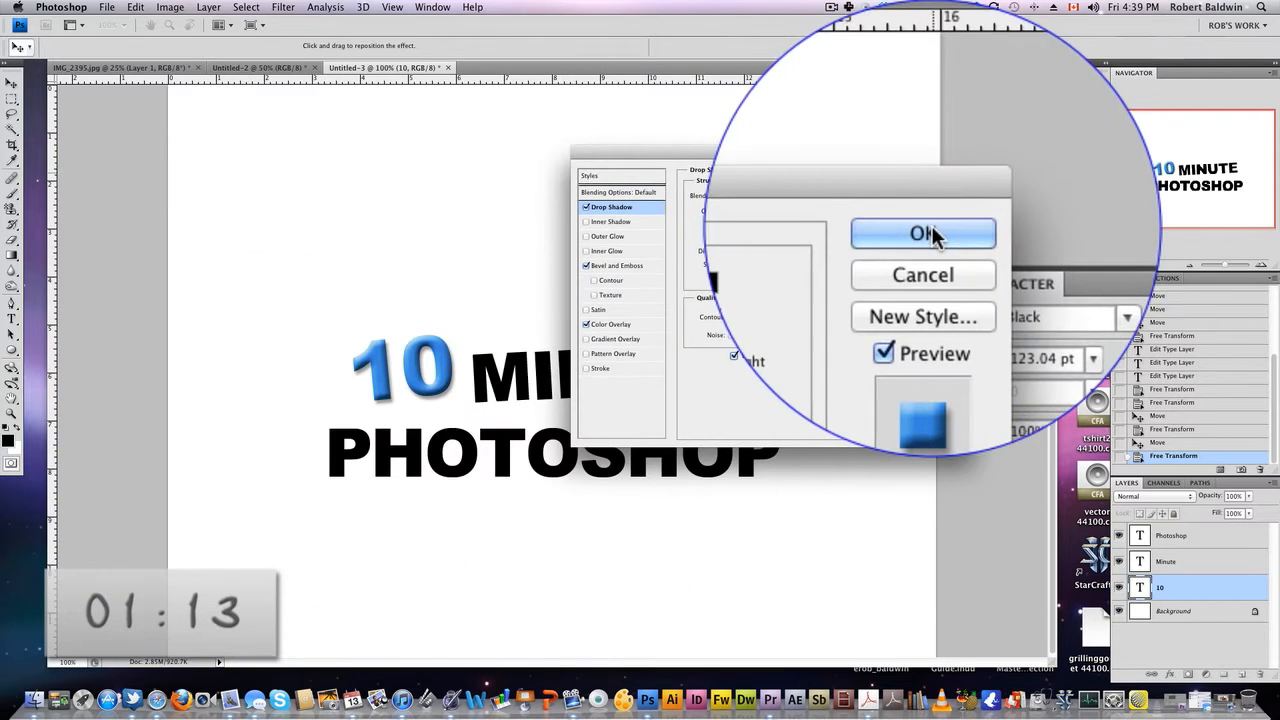
pyautogui.click(935, 234)
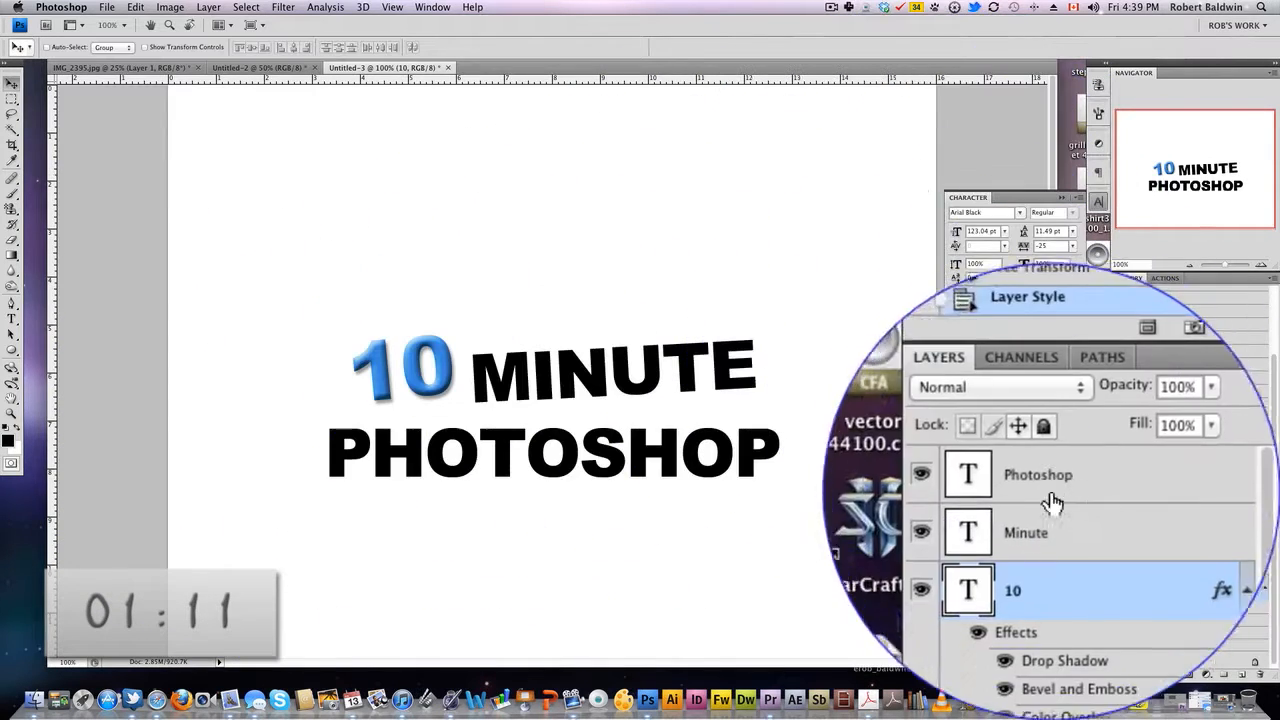
pyautogui.click(1249, 497)
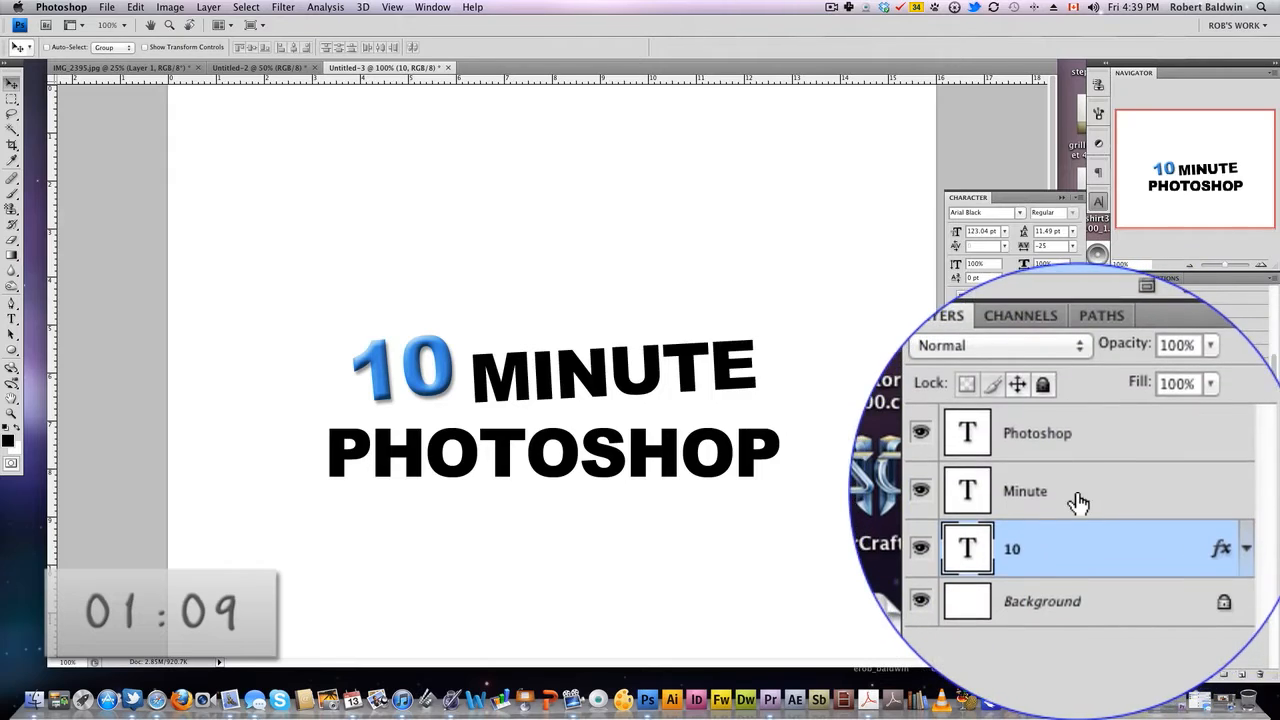
# Step: Apply a Gradient Overlay to the Minute type layer using the blue, red and yellow gradient preset
pyautogui.rightClick(1080, 500)
pyautogui.click(1085, 343)
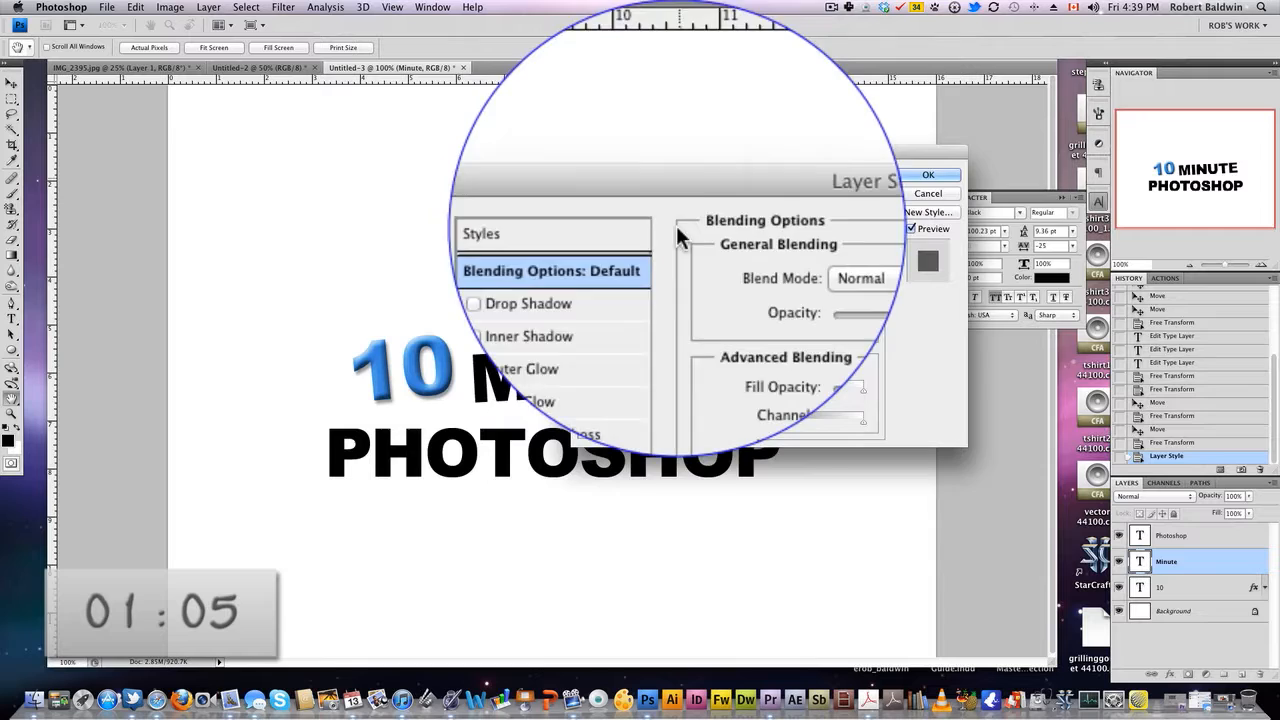
pyautogui.click(680, 306)
pyautogui.click(701, 307)
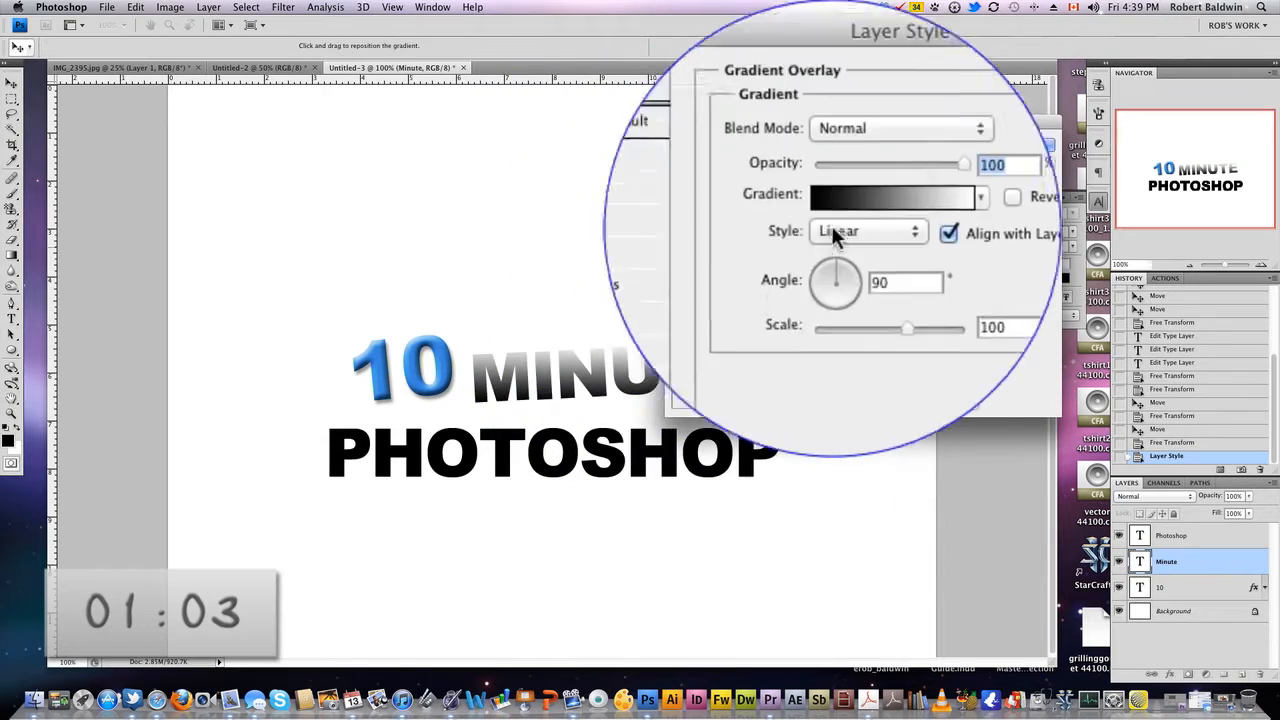
pyautogui.click(859, 225)
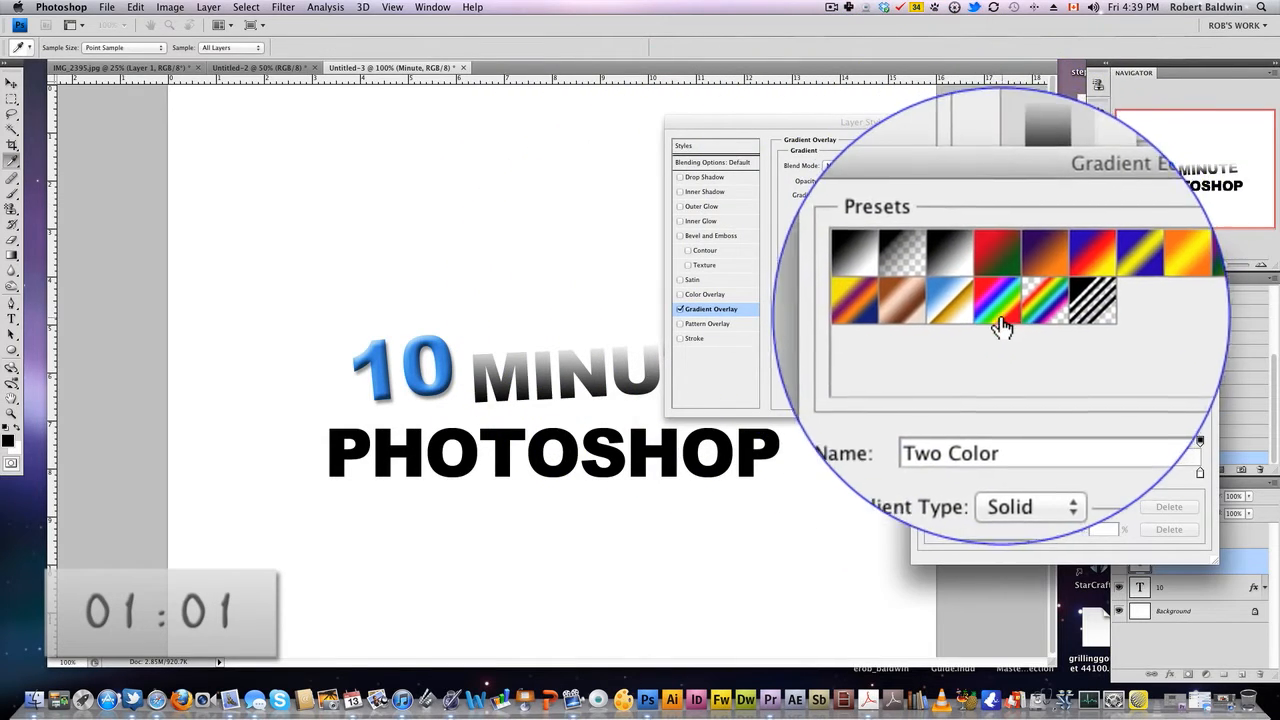
pyautogui.click(1048, 293)
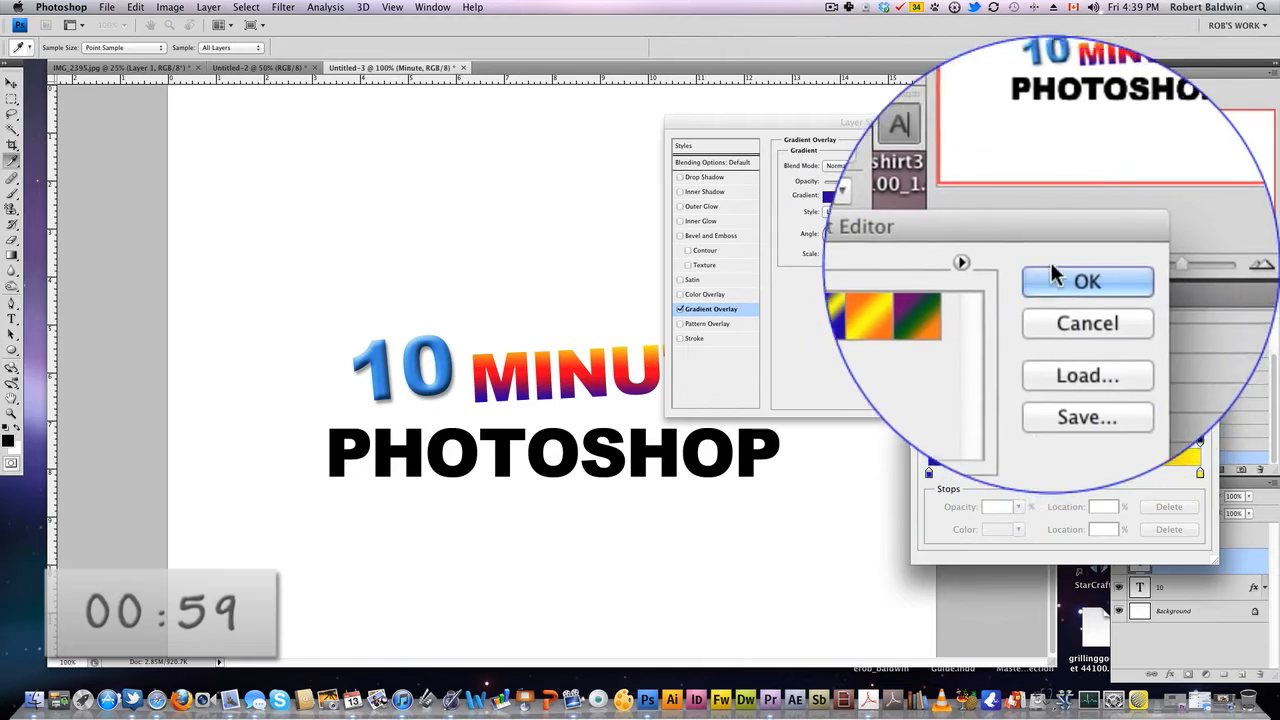
pyautogui.click(1051, 265)
# Step: Add Drop Shadow and Bevel and Emboss effects to the Minute type layer and apply the layer style
pyautogui.click(680, 177)
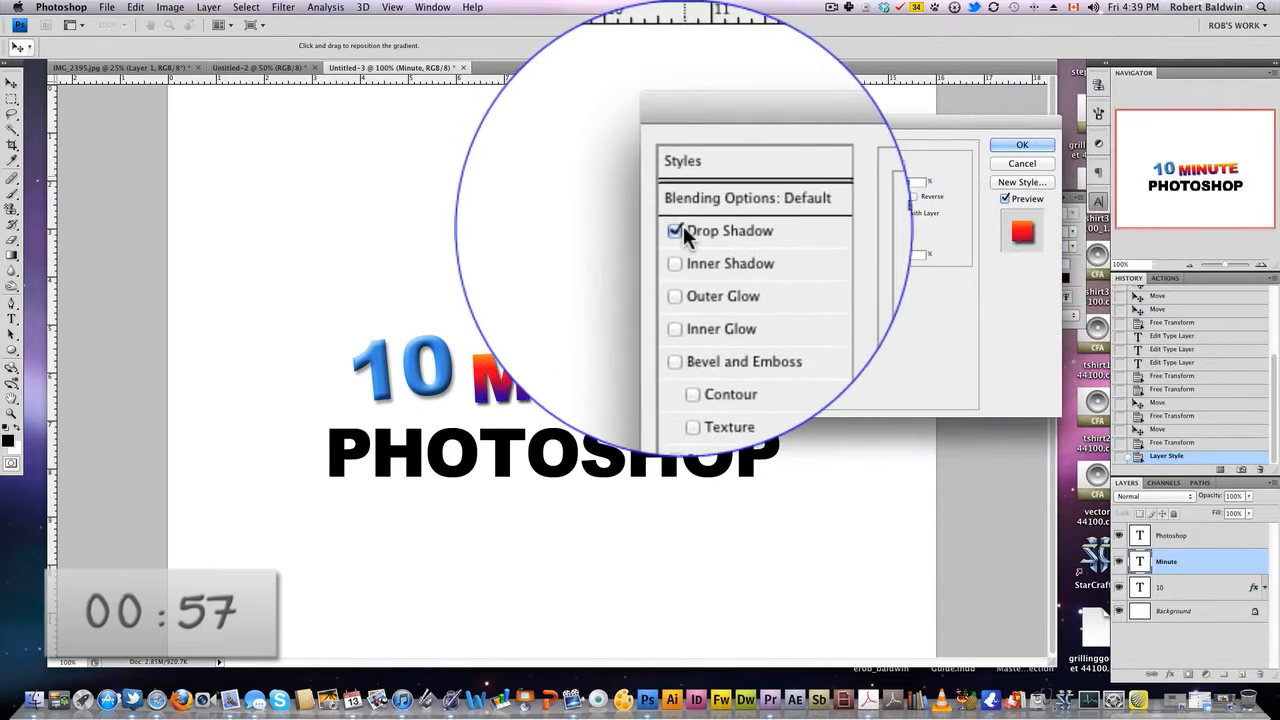
pyautogui.click(690, 226)
pyautogui.click(678, 233)
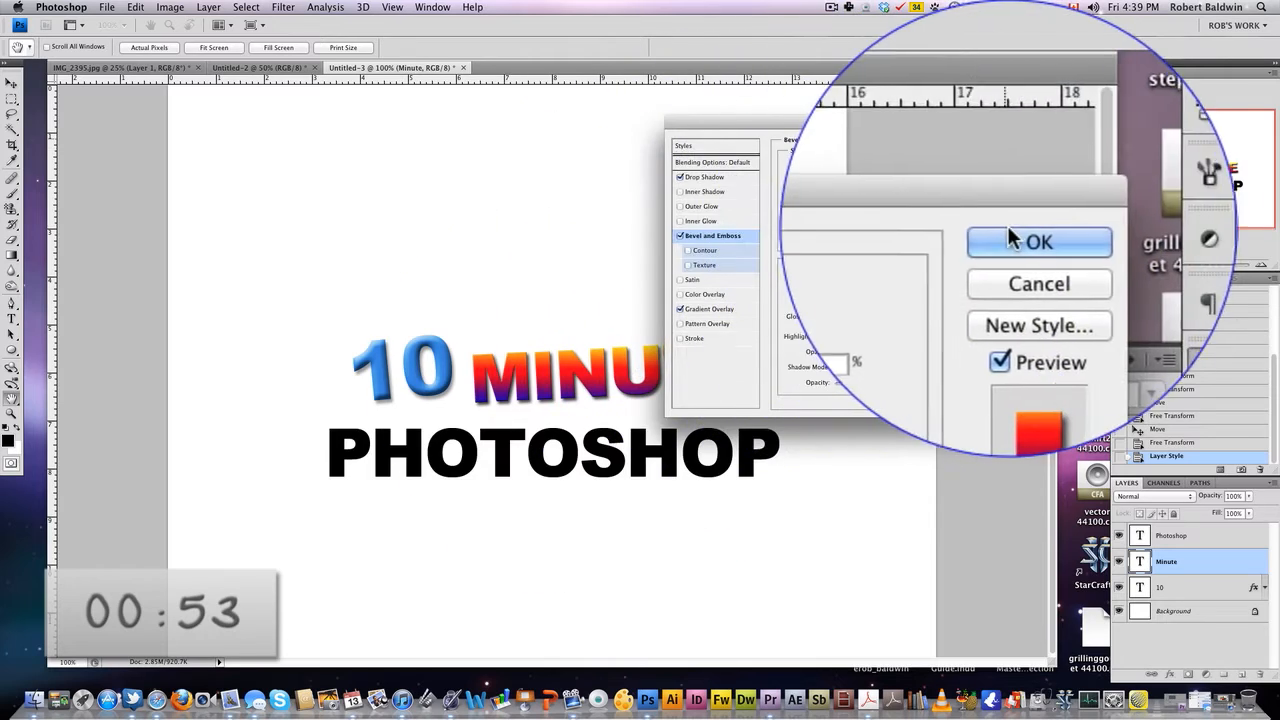
pyautogui.click(1016, 147)
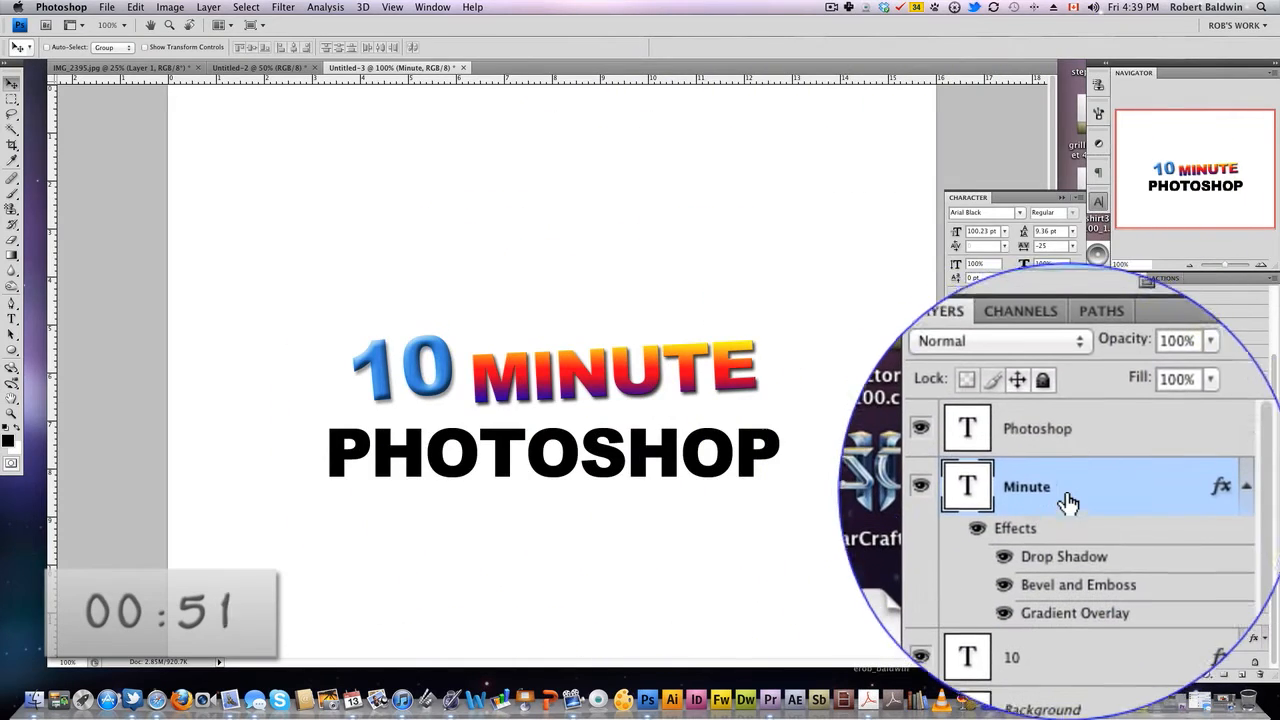
# Step: Copy the Minute layer's style and paste it onto the Photoshop type layer
pyautogui.rightClick(1060, 502)
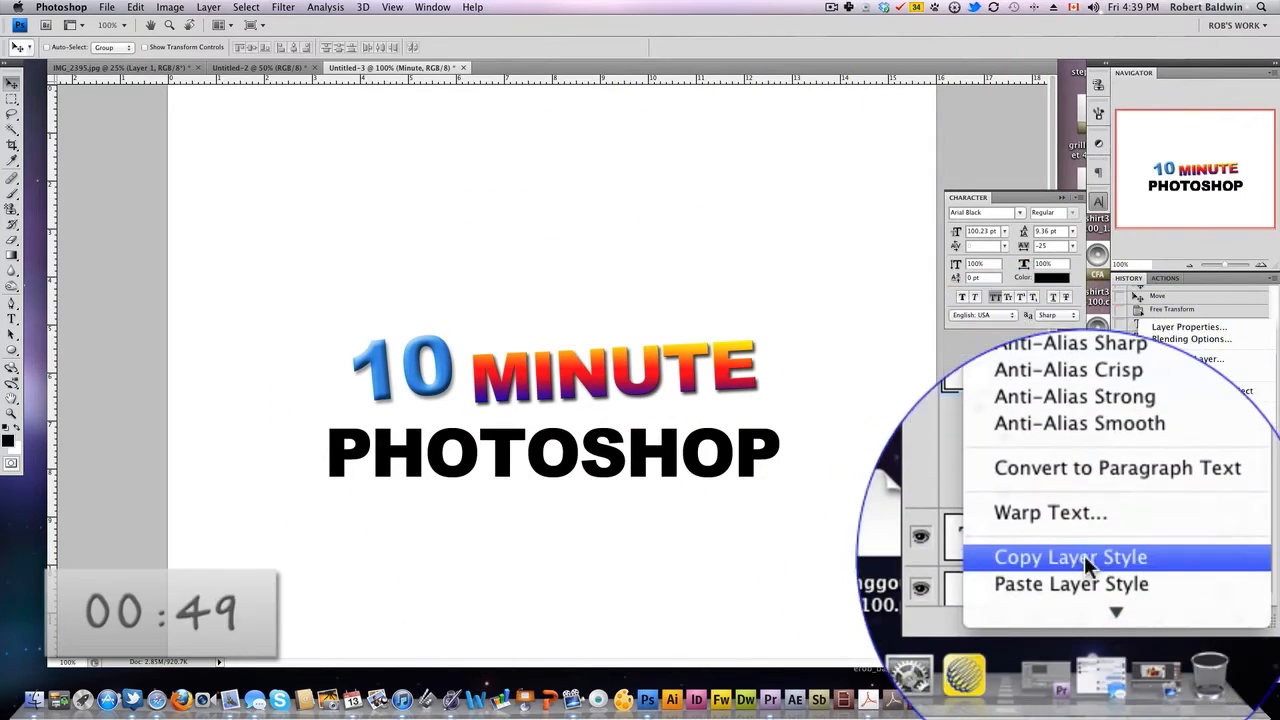
pyautogui.click(1084, 555)
pyautogui.click(1091, 498)
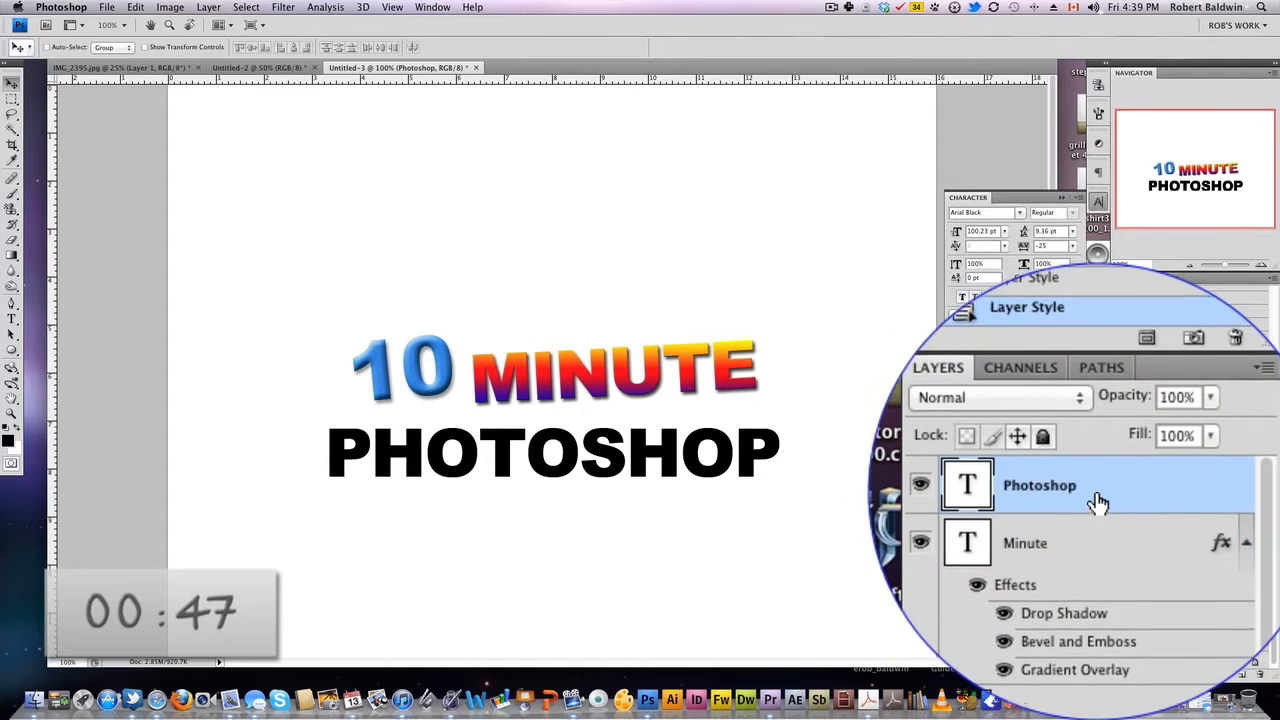
pyautogui.rightClick(1097, 495)
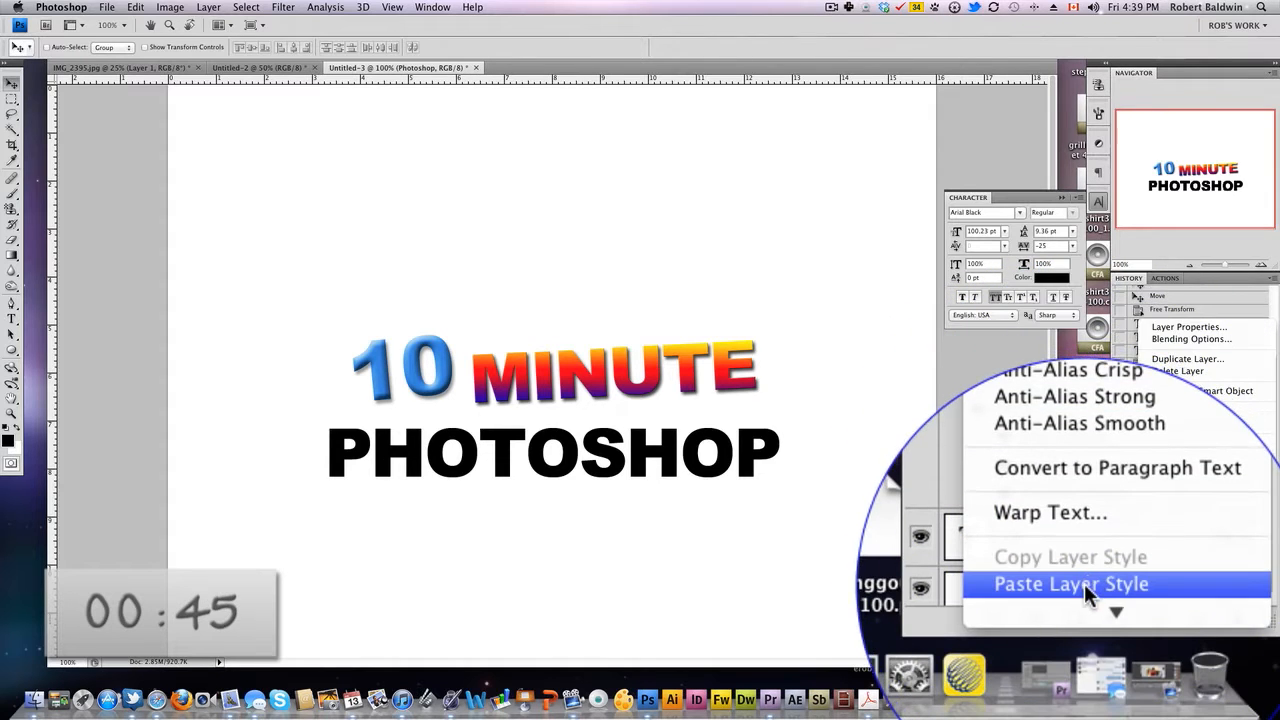
pyautogui.click(1084, 583)
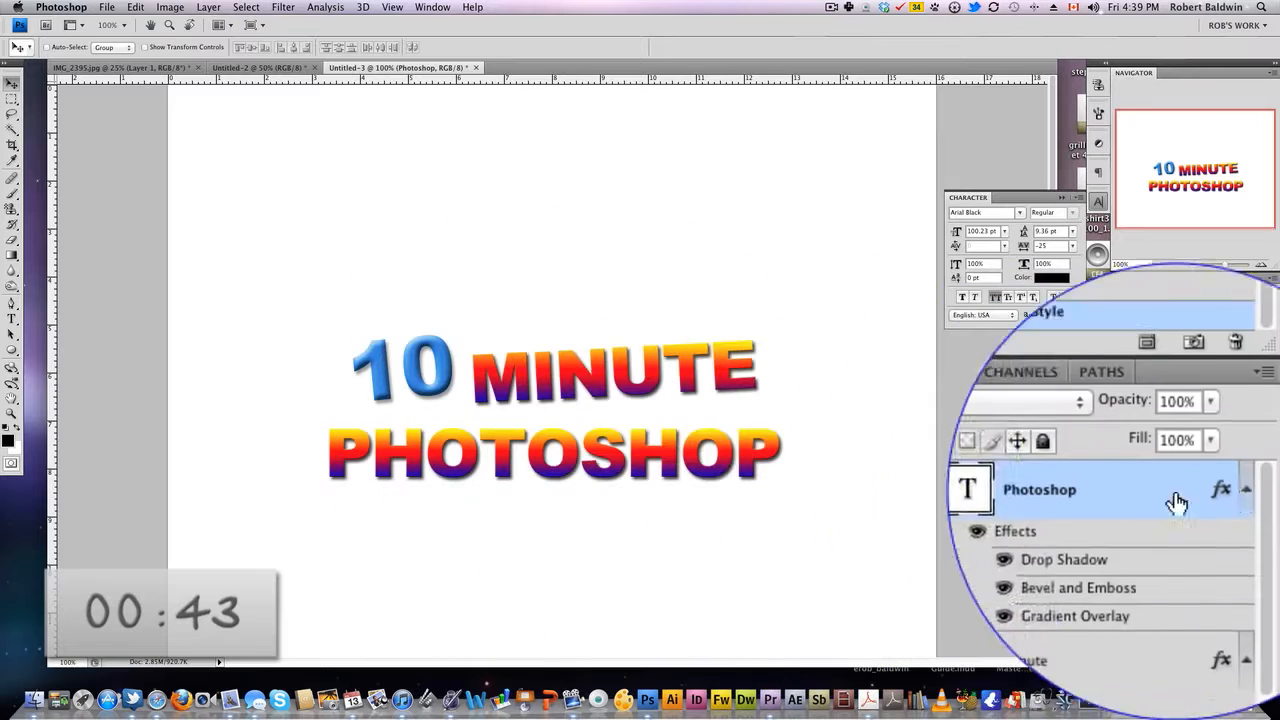
# Step: Select the Background layer below the type layers
pyautogui.click(1090, 595)
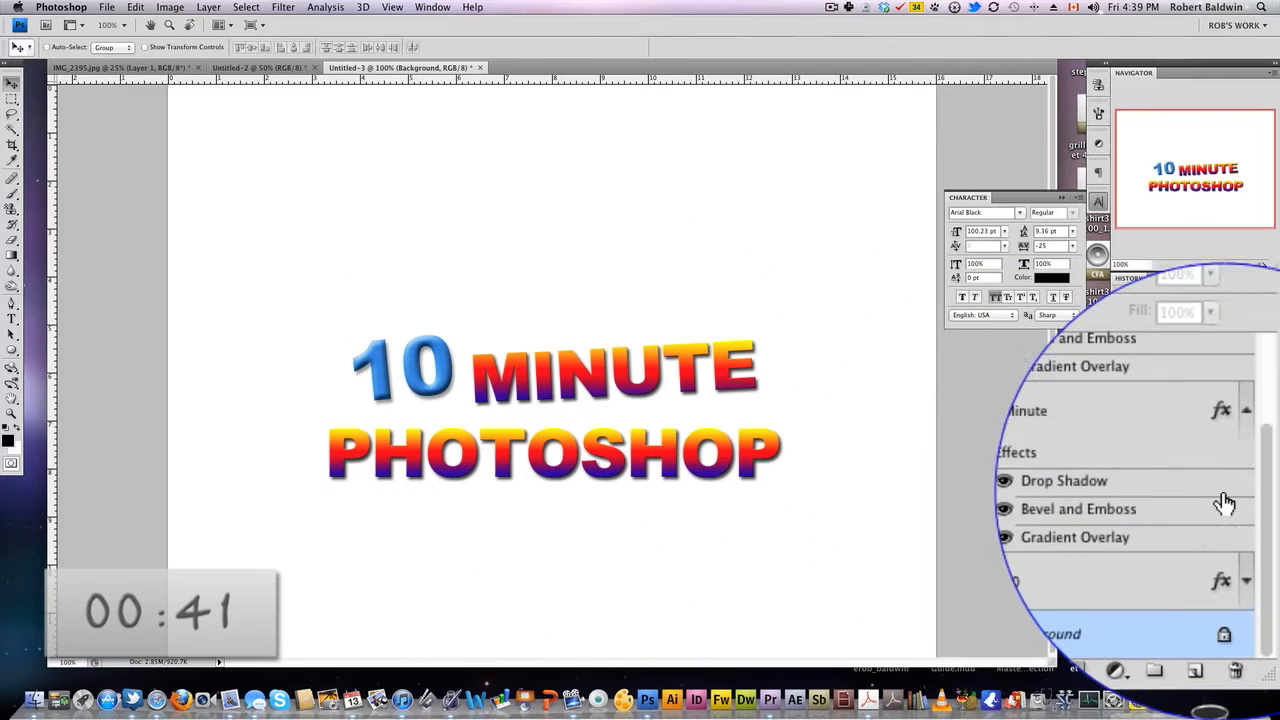